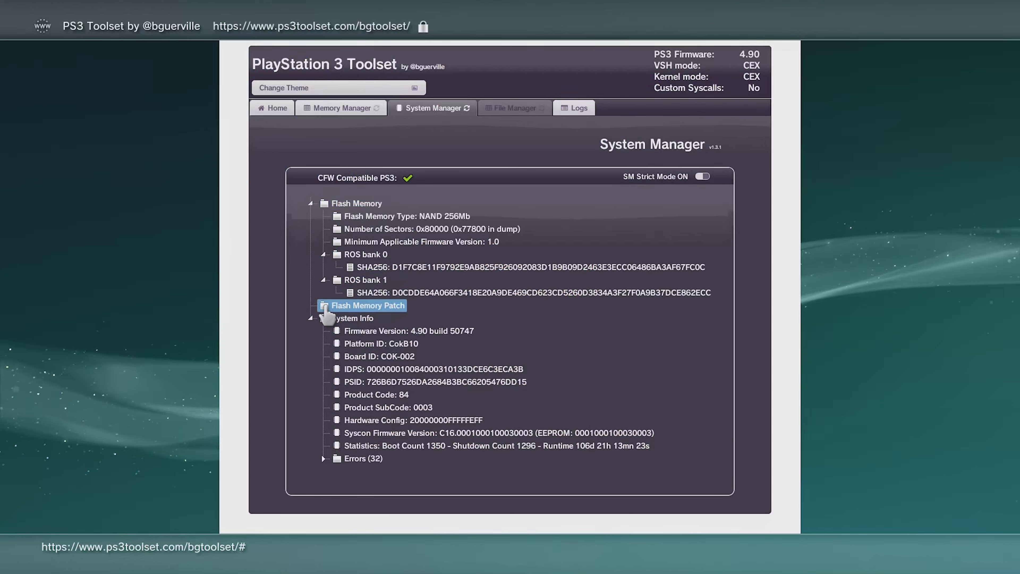
Open the Flash Memory Patch options, then step down the Game column from File Manager to RetroArch
left_click(325, 306)
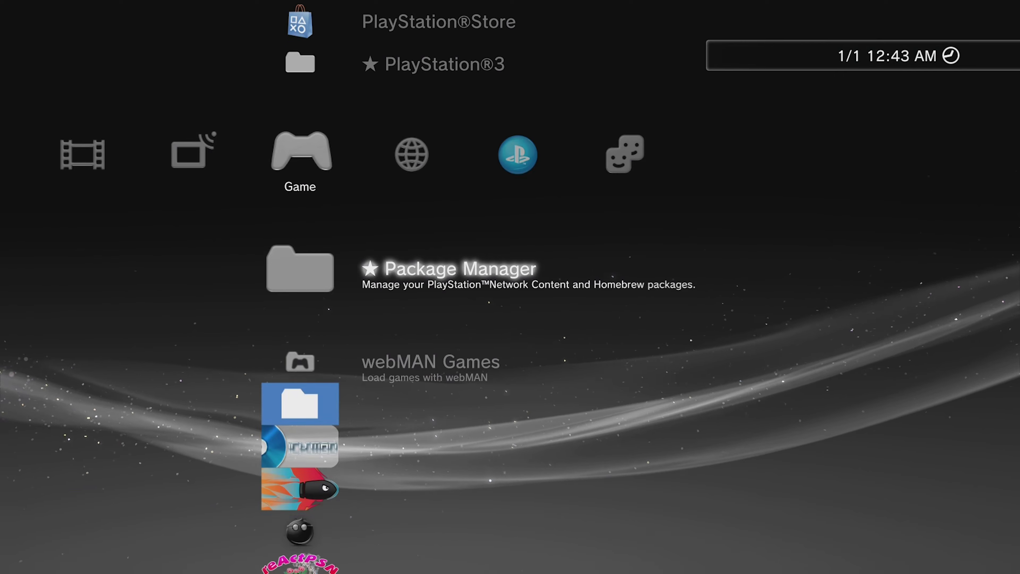
key("Down")
key("Down")
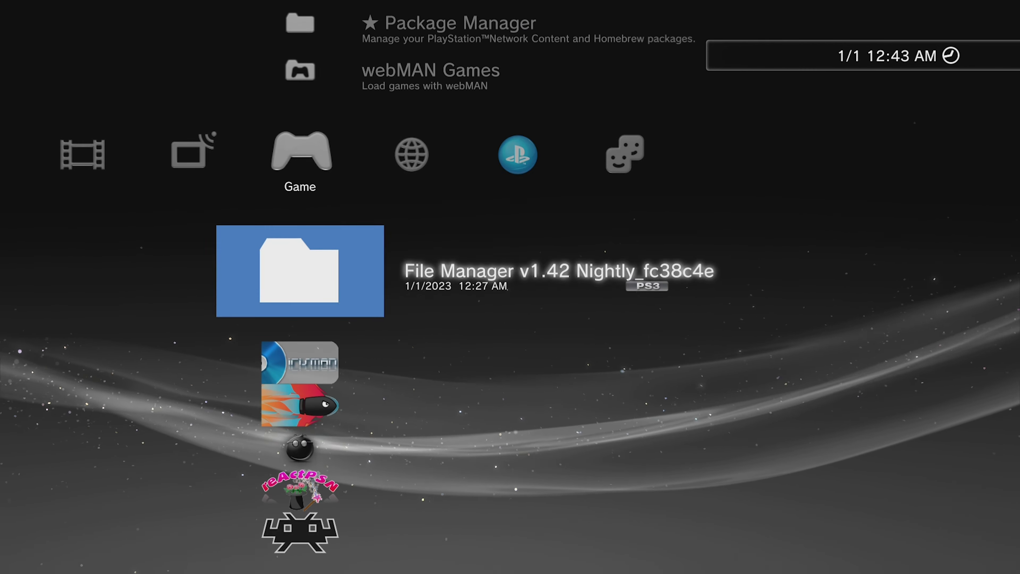
key("Down")
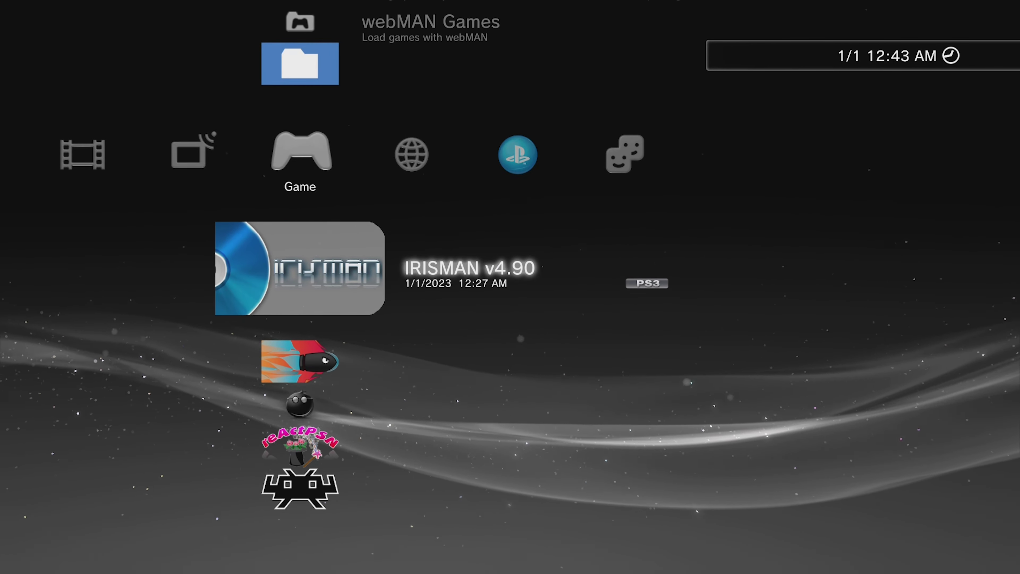
key("Down")
key("Down")
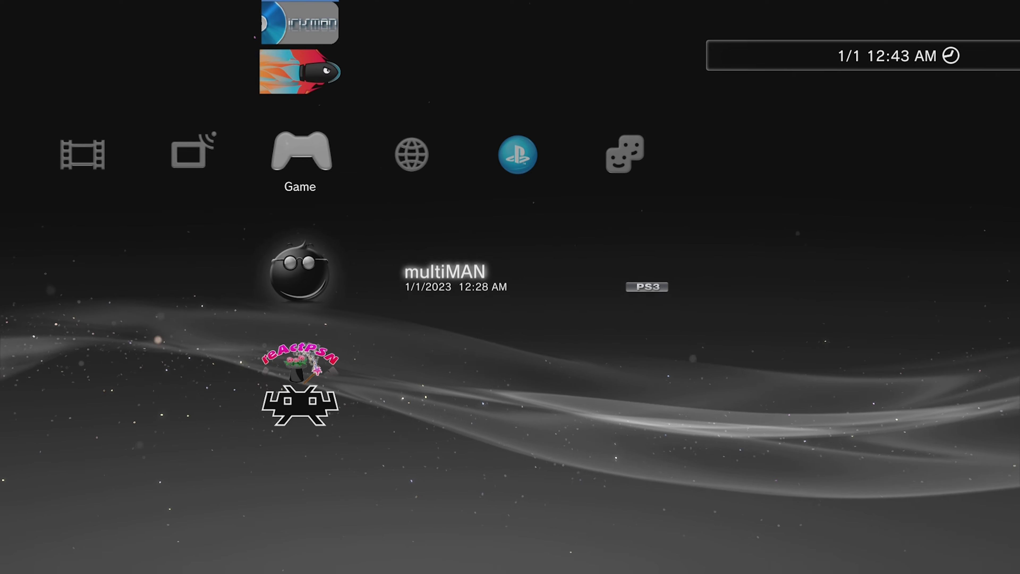
key("Down")
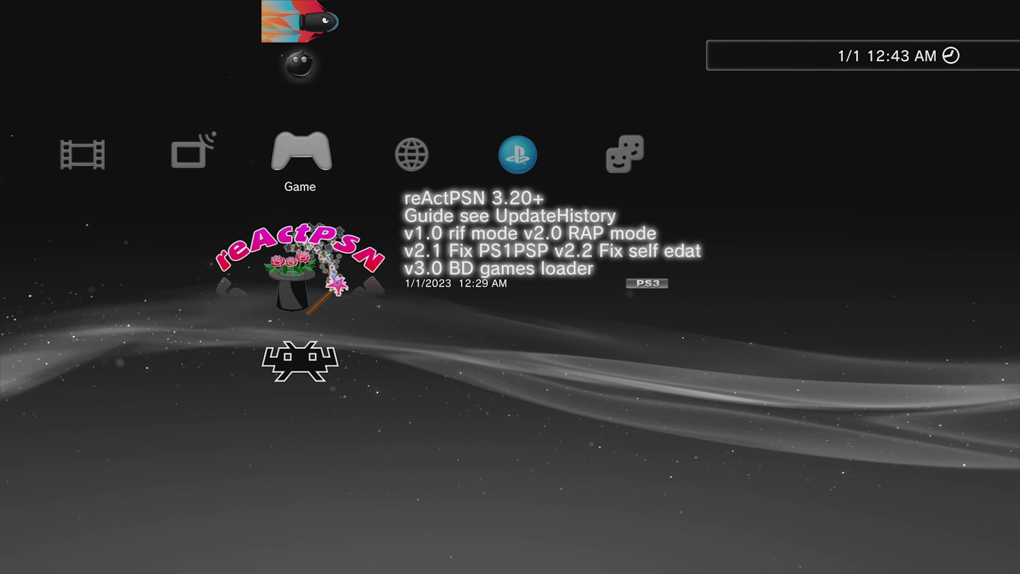
key("Down")
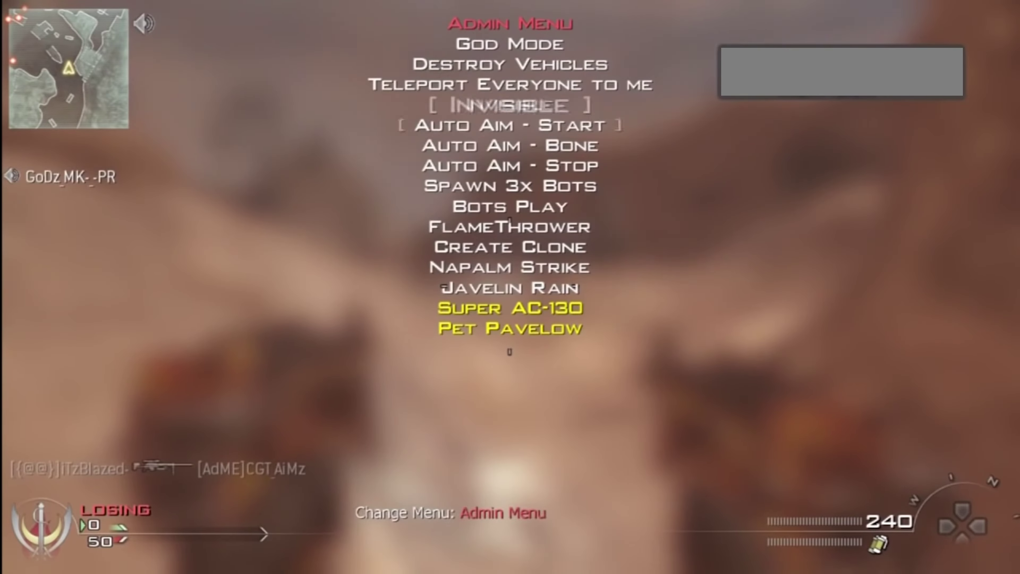
key("Down")
key("Down")
key("Down")
key("Down")
key("Down")
key("Down")
key("Down")
key("Down")
Dismiss the Call of Duty Admin Menu overlay to resume gameplay
key("Return")
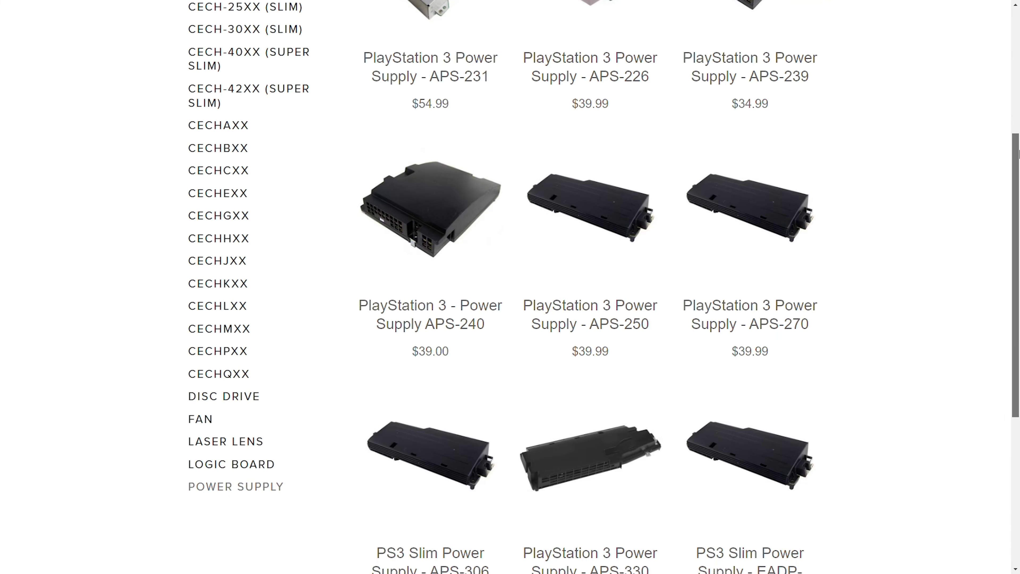
Show fasttech's DISC DRIVE category and scroll down through the PS3 part listings
left_click(245, 393)
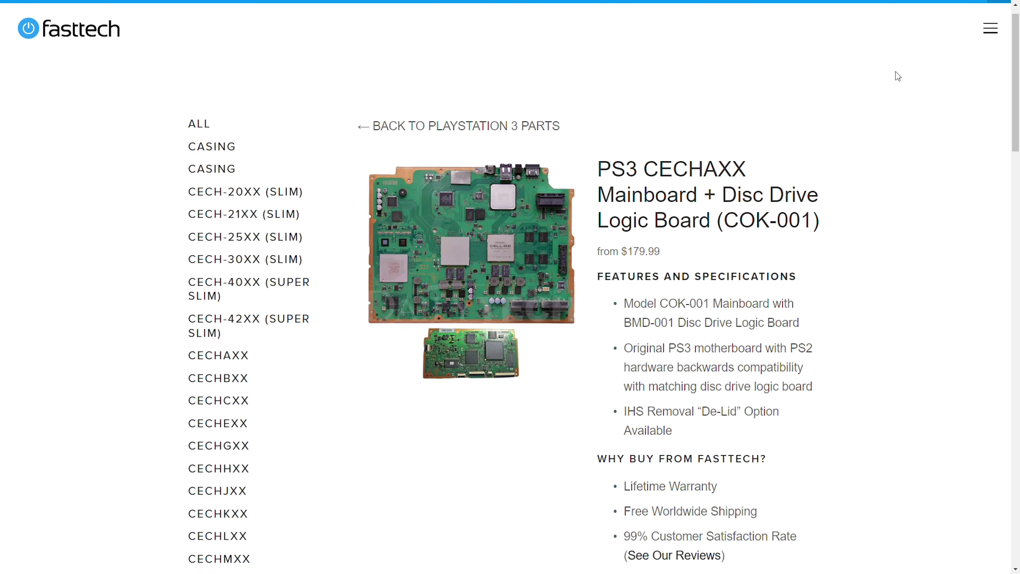
scroll(886, 84, "down", 3)
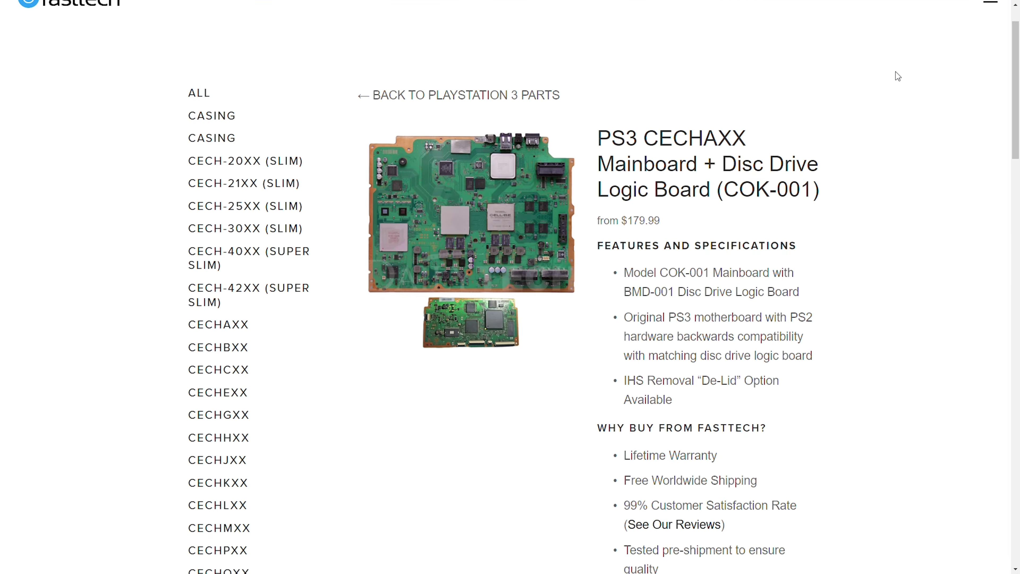
scroll(879, 186, "down", 4)
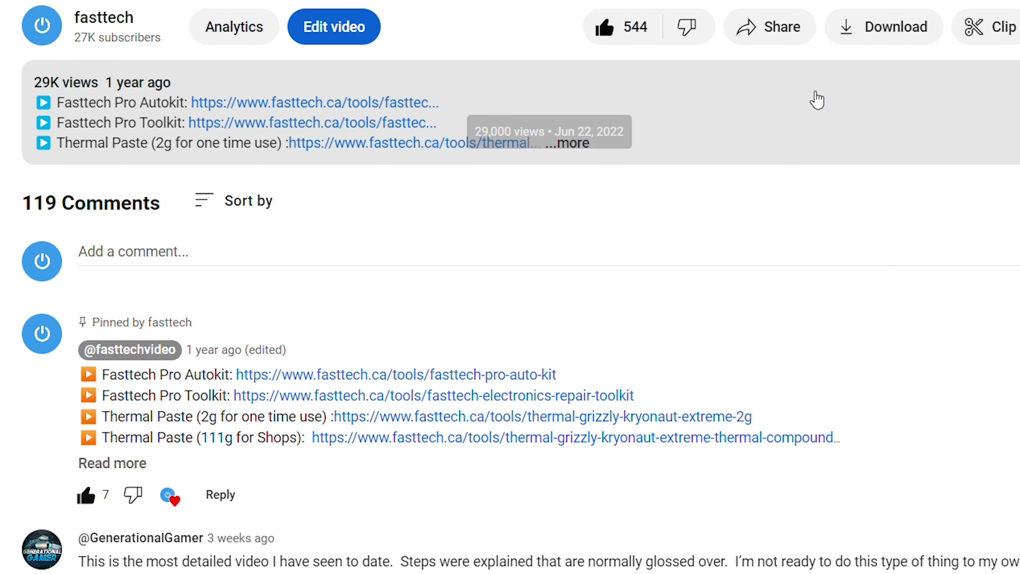
Expand the YouTube video's description with '...more' to reveal all product links
left_click(570, 144)
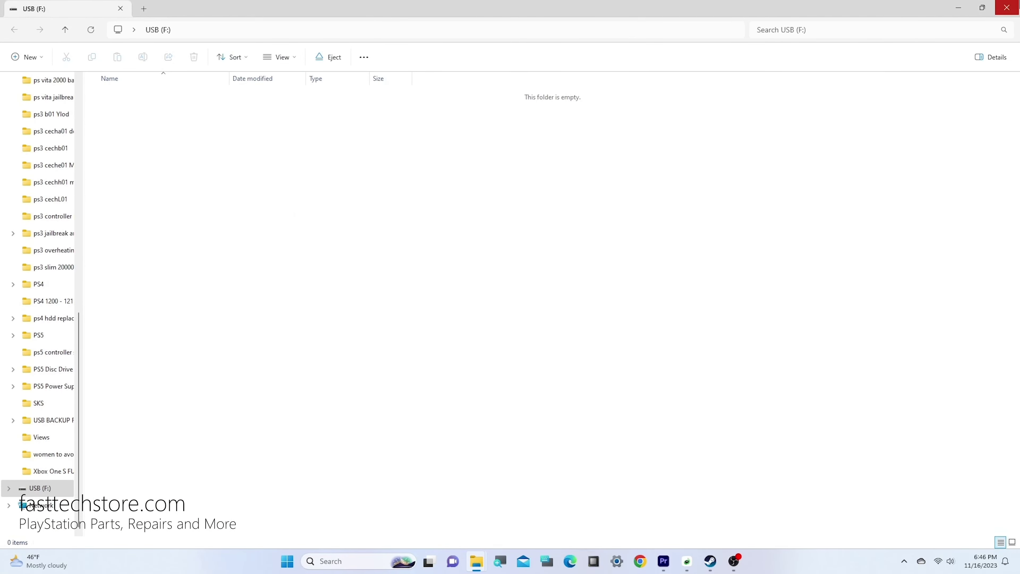
Set up a format of USB (F:) with the FAT32 file system
left_click(1005, 8)
right_click(558, 112)
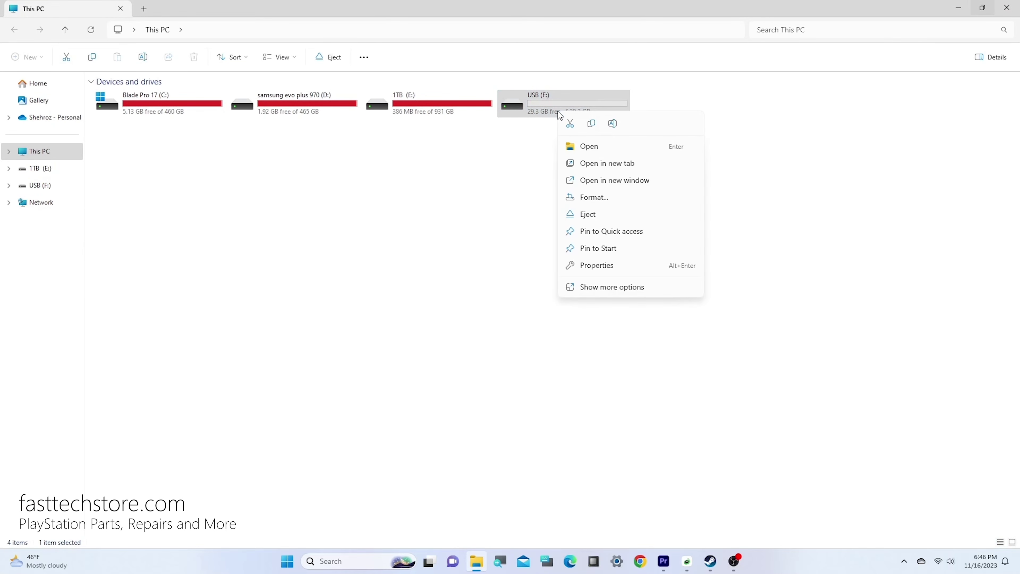
left_click(603, 198)
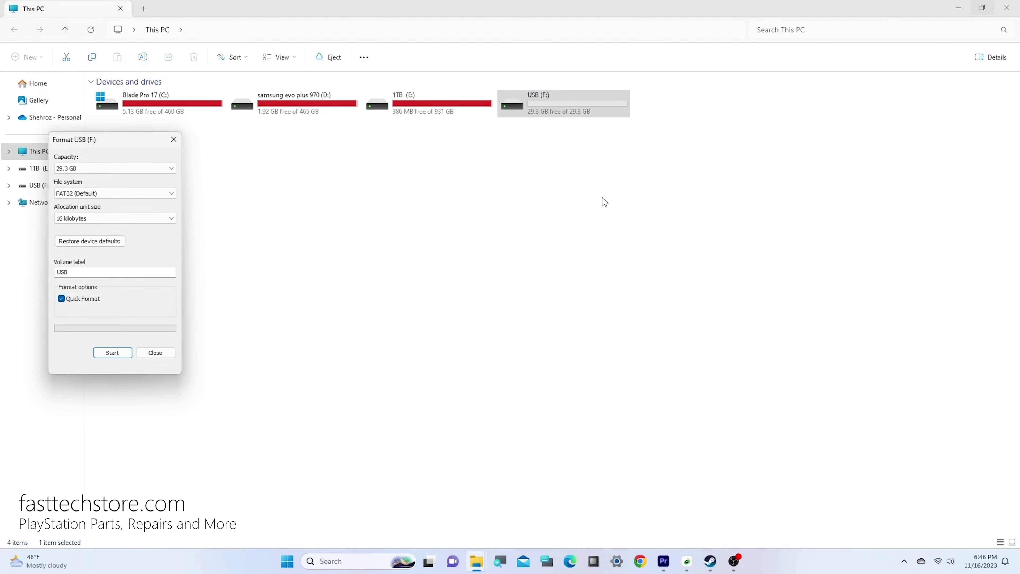
left_click(104, 195)
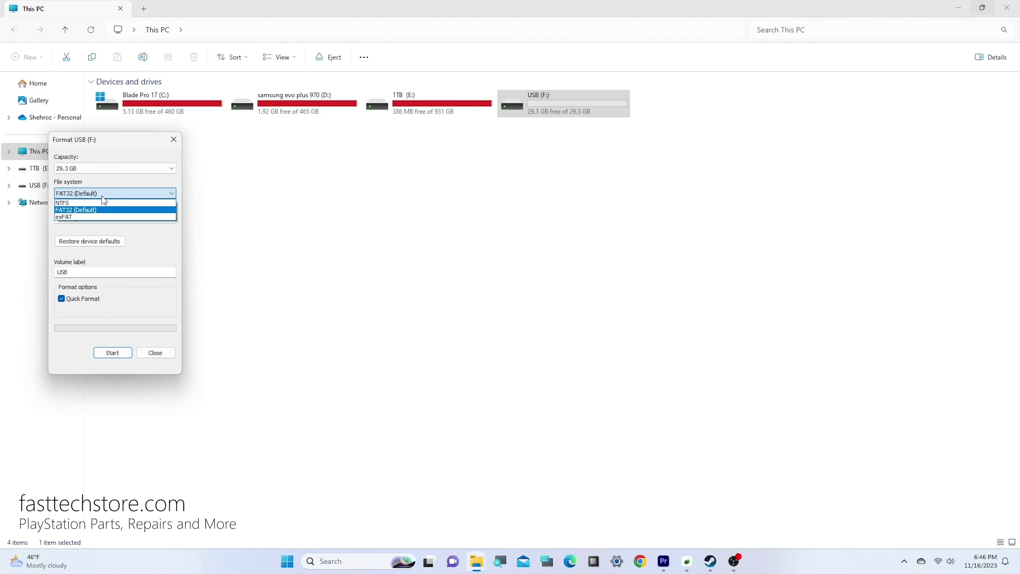
left_click(103, 210)
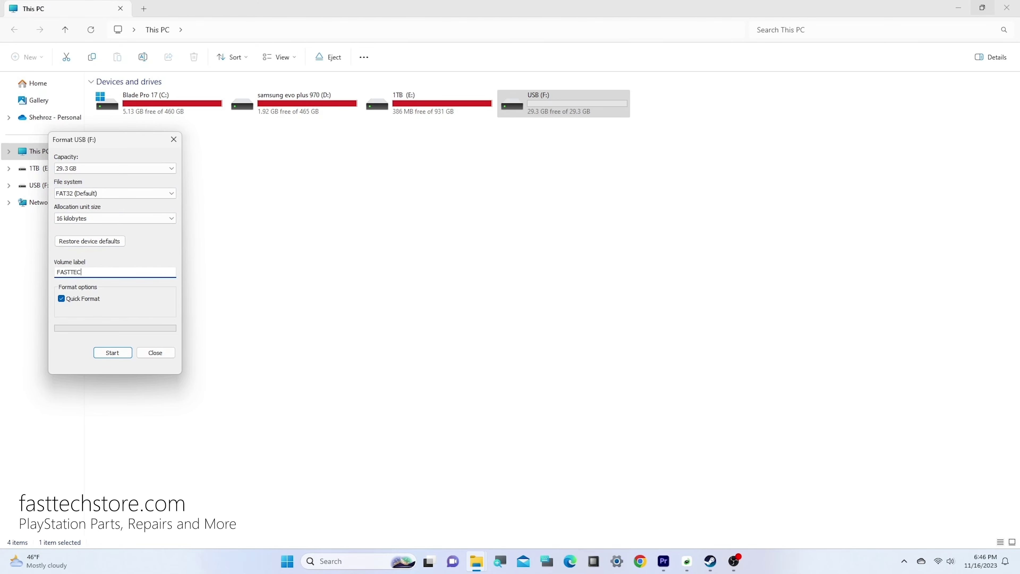
Run the format, accepting the data-erase and drive-in-use warnings, then close the dialog
left_click(110, 354)
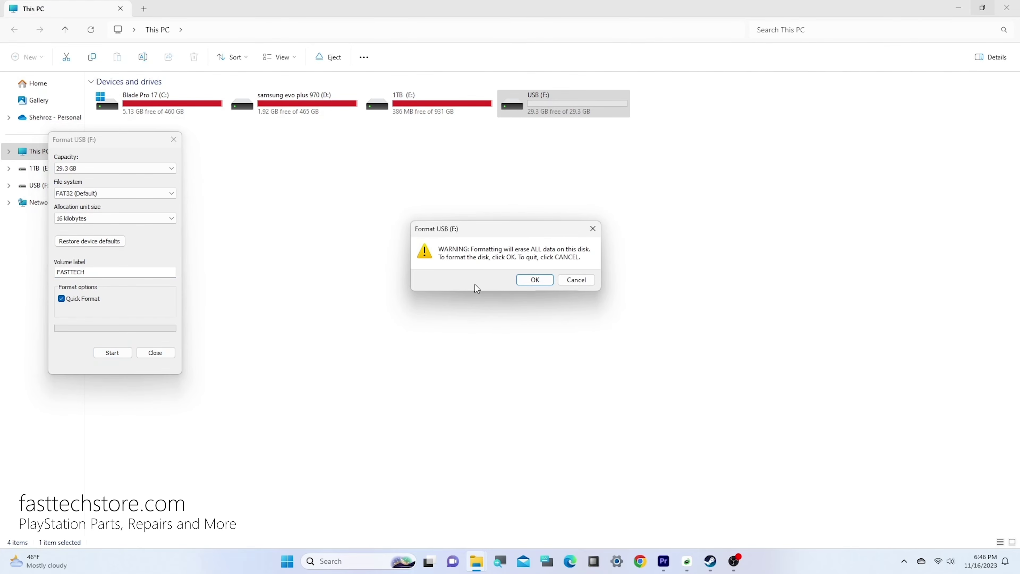
left_click(531, 284)
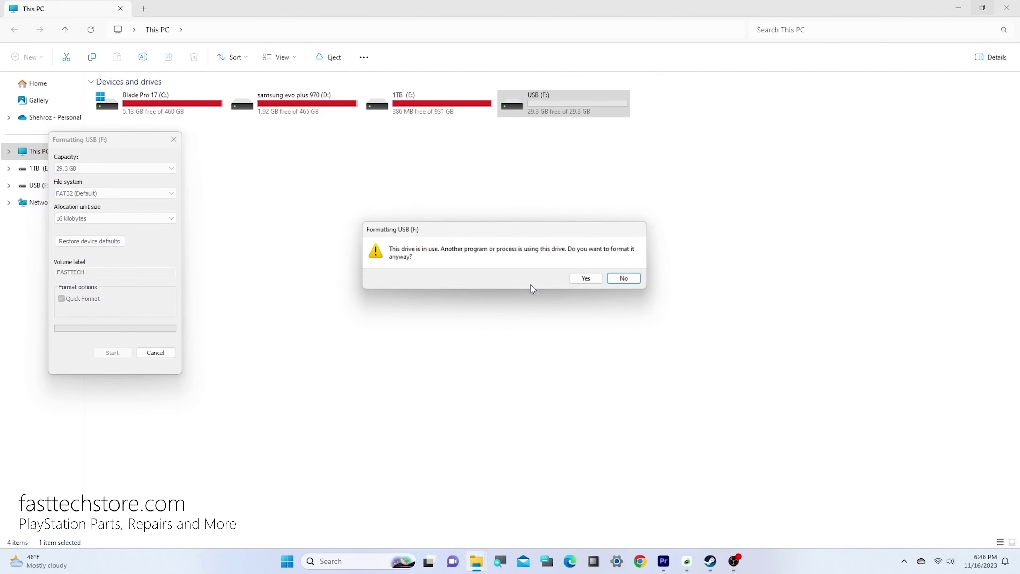
left_click(587, 280)
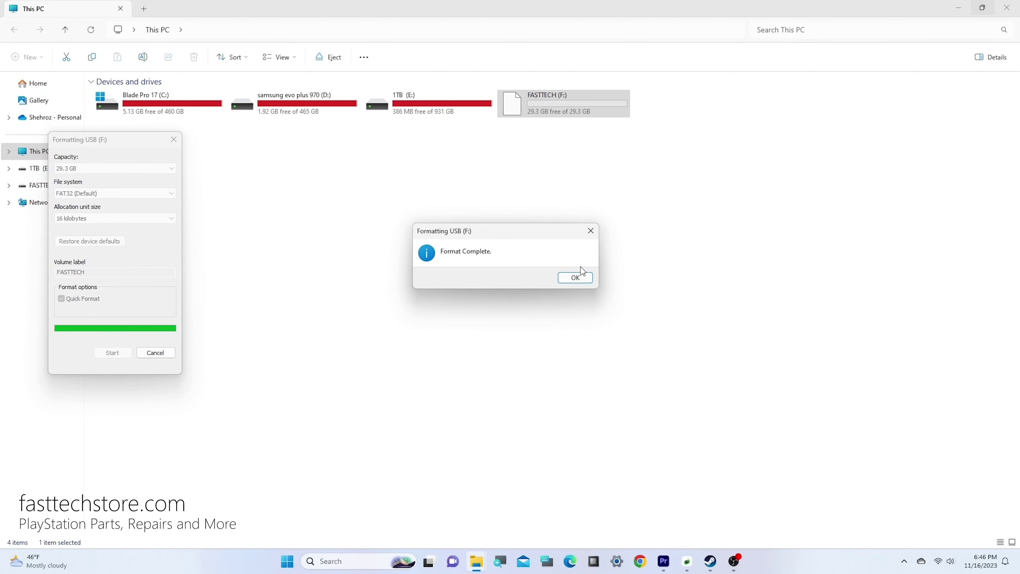
left_click(575, 279)
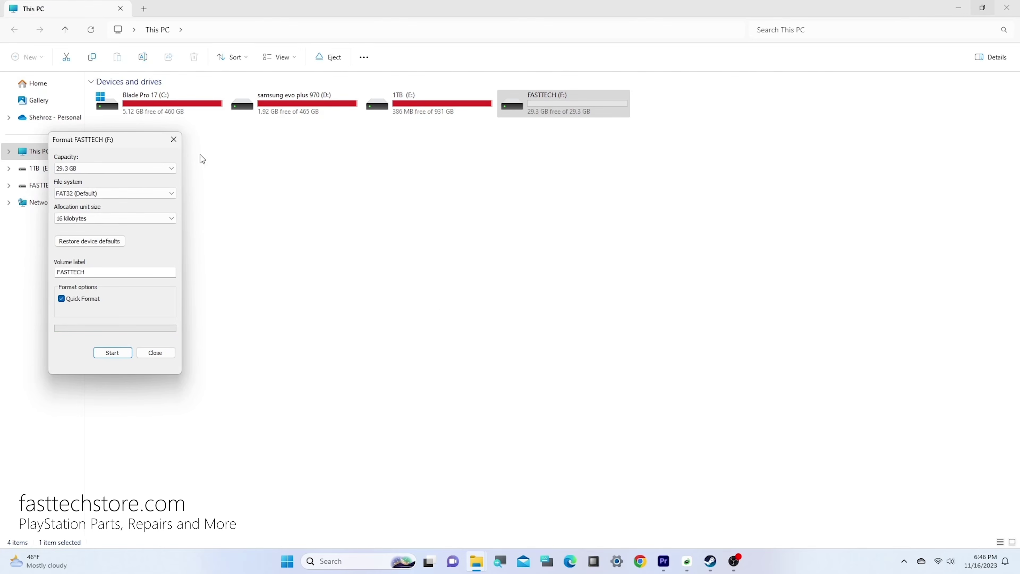
left_click(174, 139)
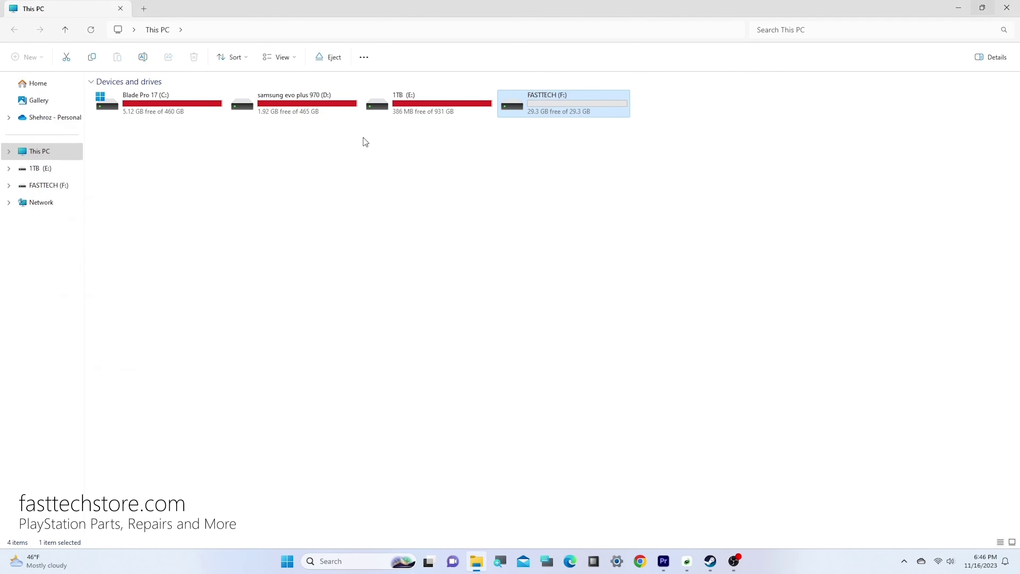
Create a folder named PS3 on the FASTTECH (F:) drive and open it
double_click(565, 116)
right_click(484, 134)
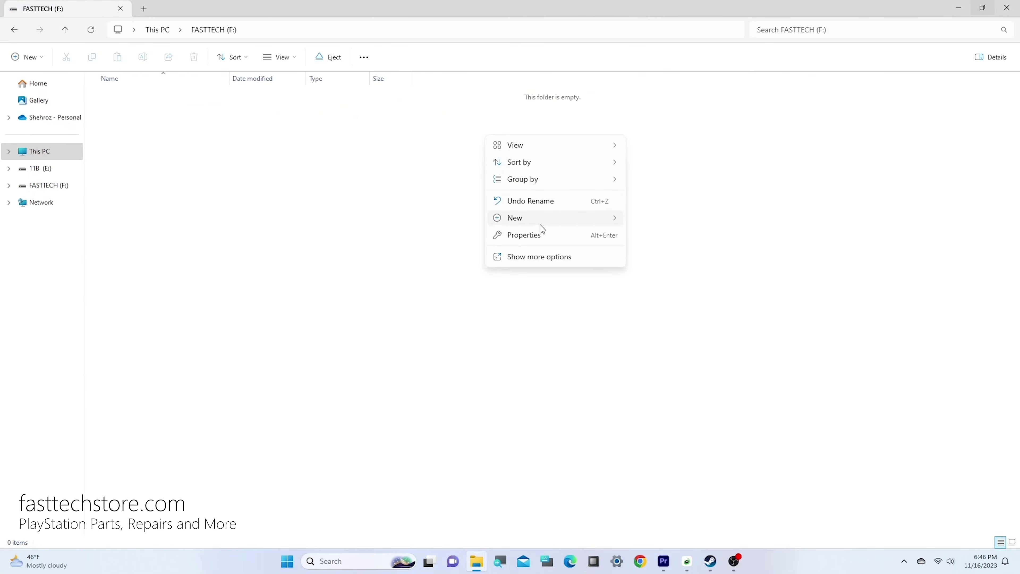
mouse_move(540, 225)
left_click(640, 220)
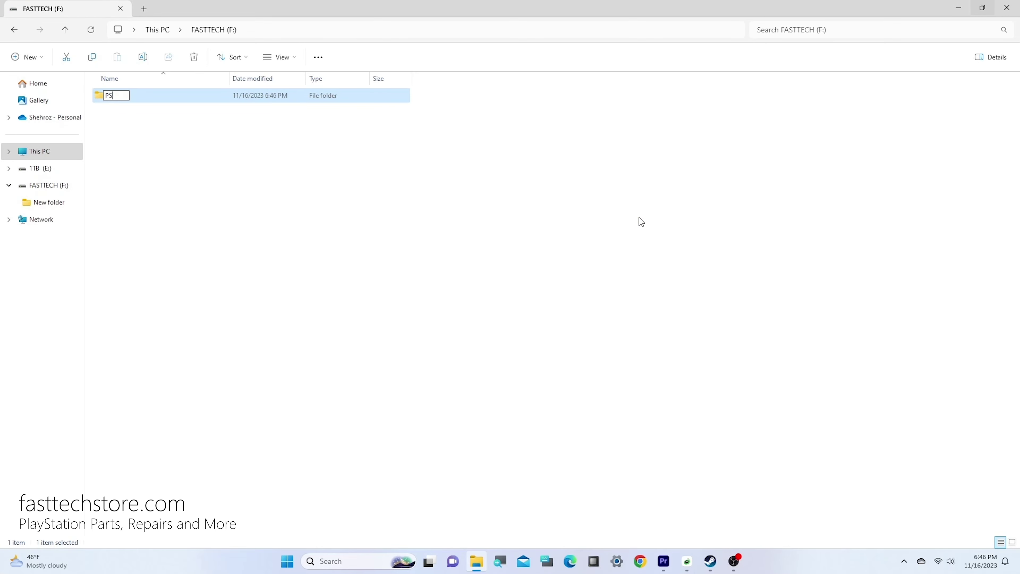
type("PS3")
key("Return")
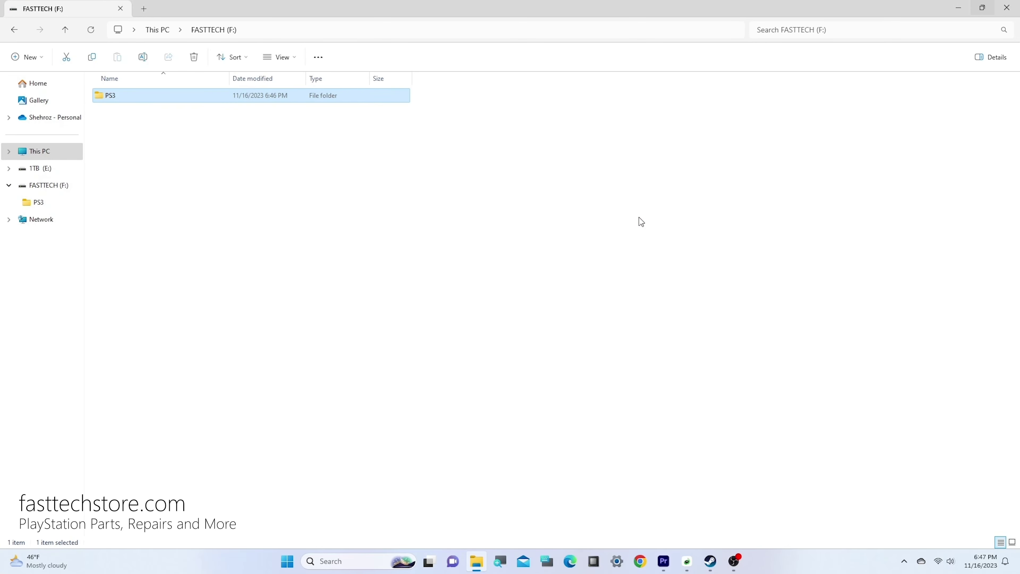
double_click(215, 101)
Create an UPDATE folder inside PS3, open it, and launch a new Chrome window
right_click(248, 159)
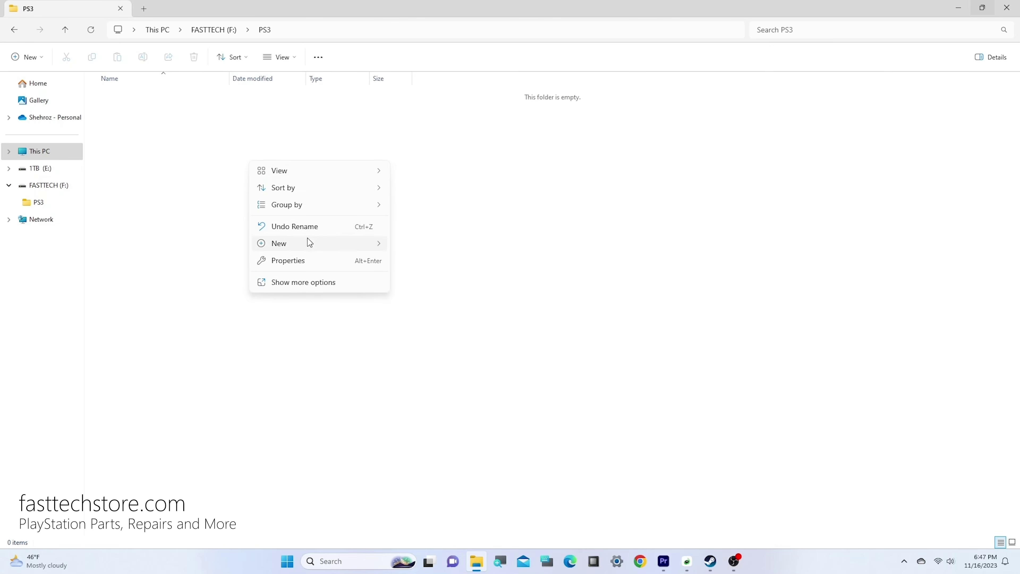
mouse_move(308, 241)
left_click(434, 244)
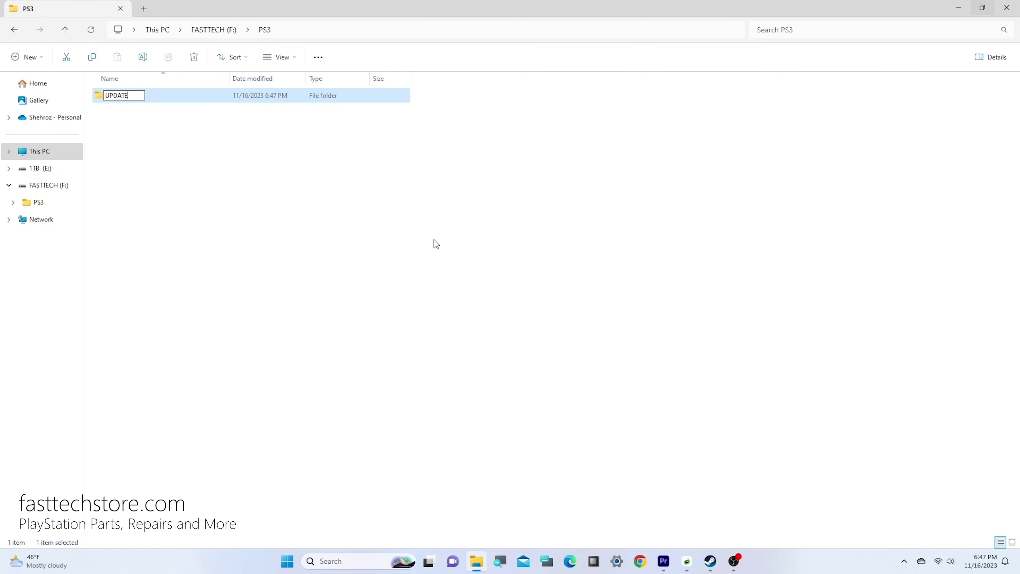
key("Return")
double_click(145, 104)
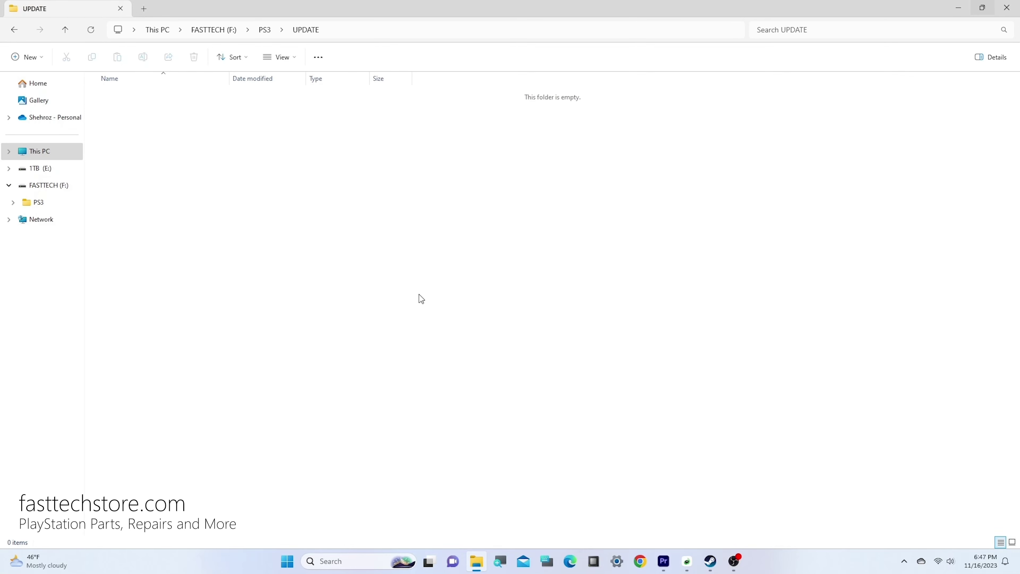
left_click(640, 563)
Search 'ps3 4.90 firmware', open PlayStation's PS3 update page, and expand 'Reinstall using a computer'
type("ps3 4.90 firmwa")
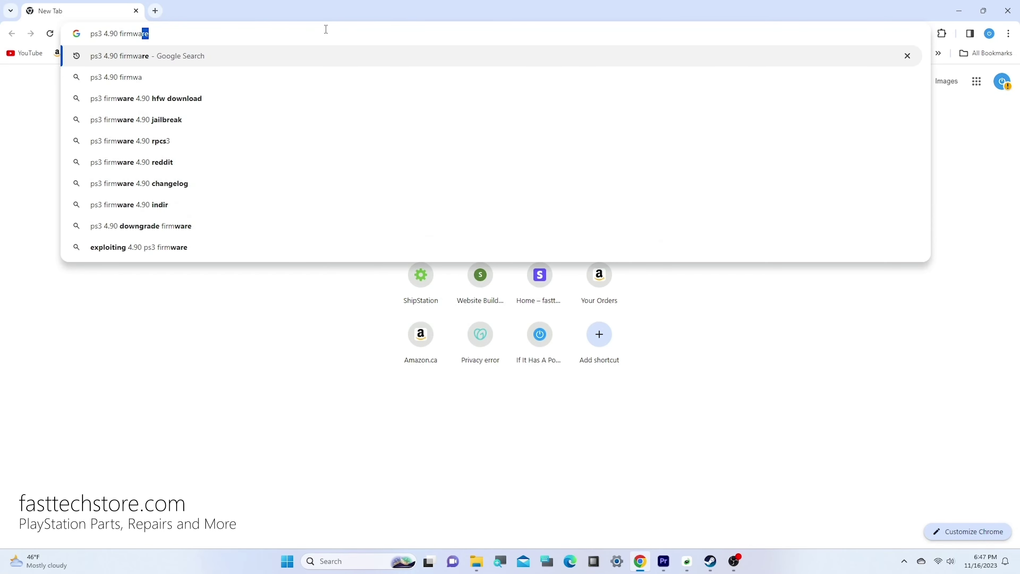
type("re")
key("Return")
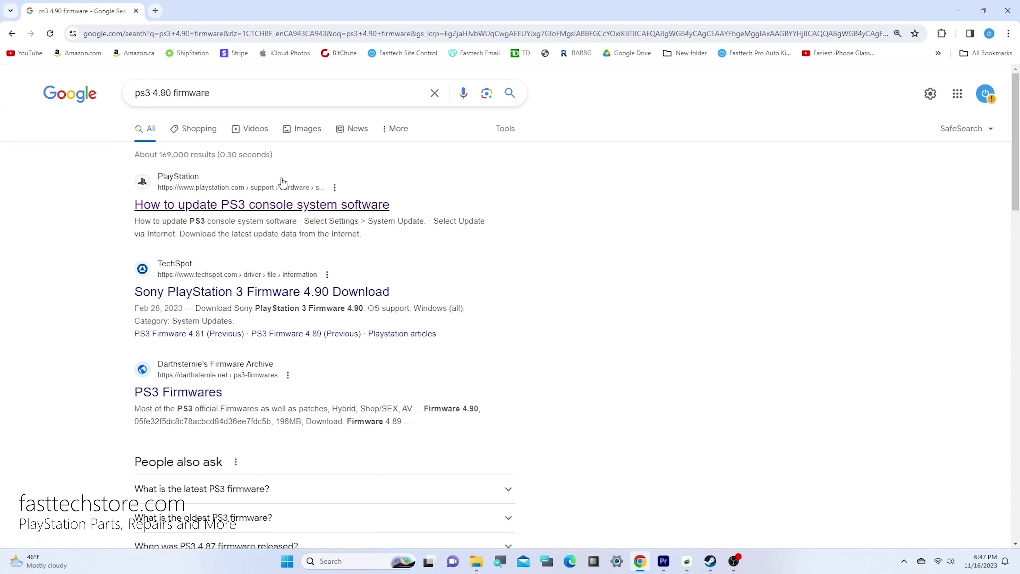
left_click(355, 205)
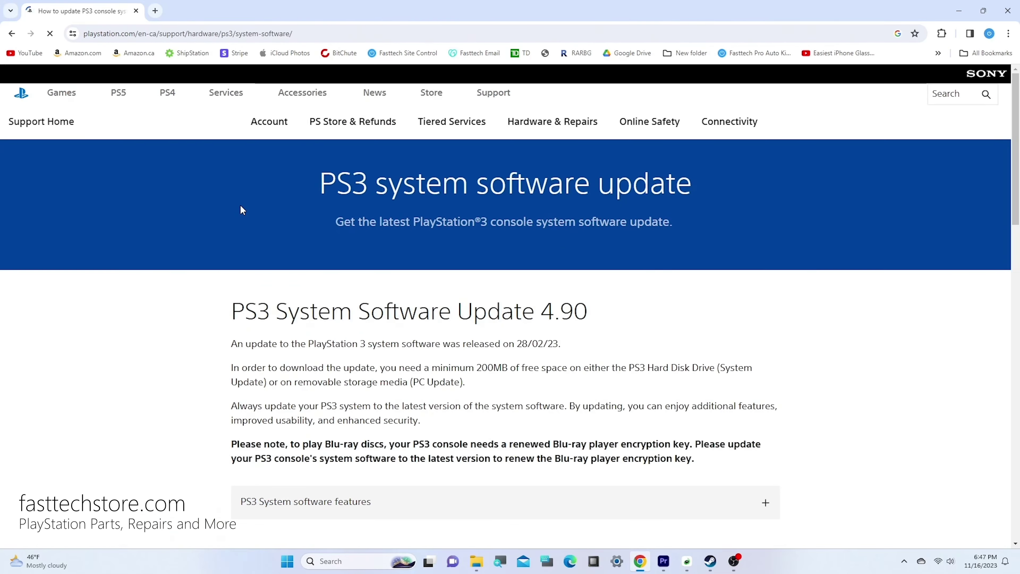
scroll(642, 261, "down", 10)
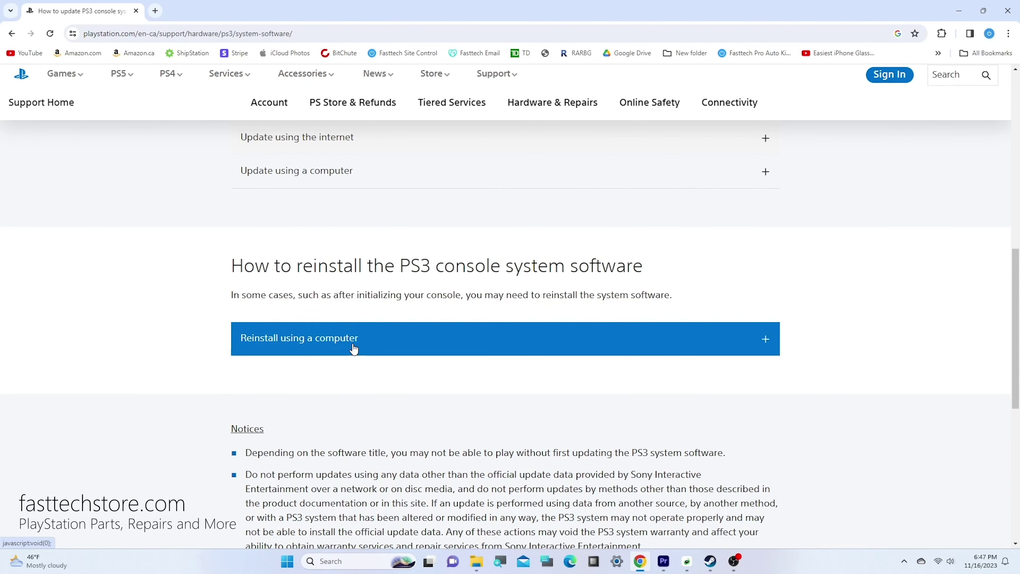
left_click(287, 340)
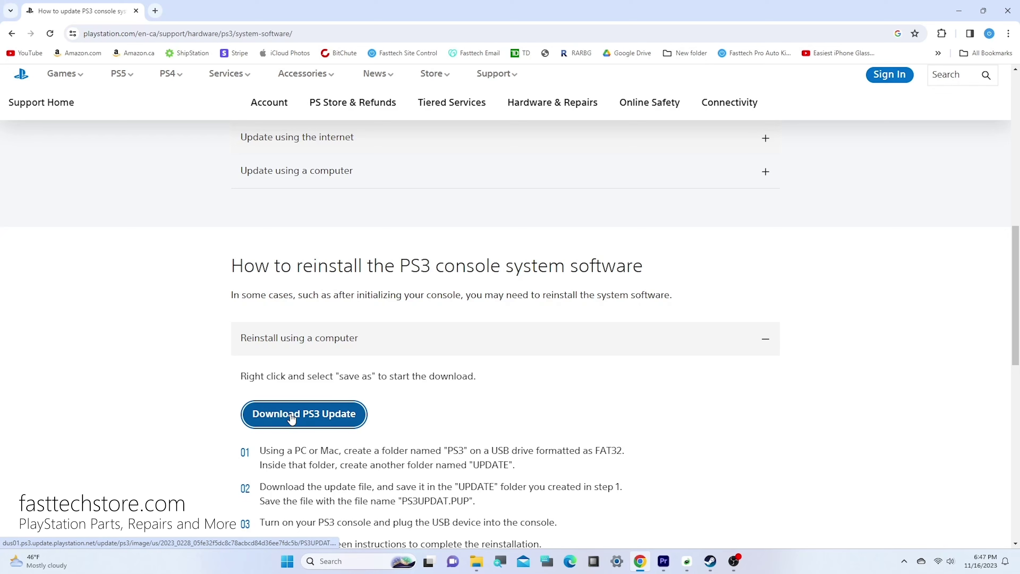
Save the Download PS3 Update link as PS3UPDAT.PUP into F:\PS3\UPDATE
right_click(305, 418)
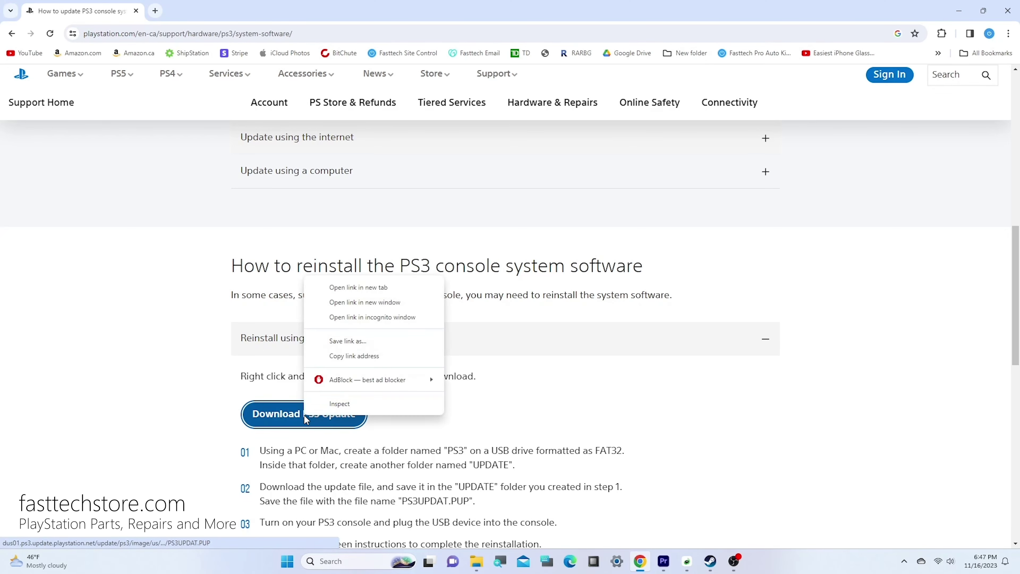
left_click(347, 341)
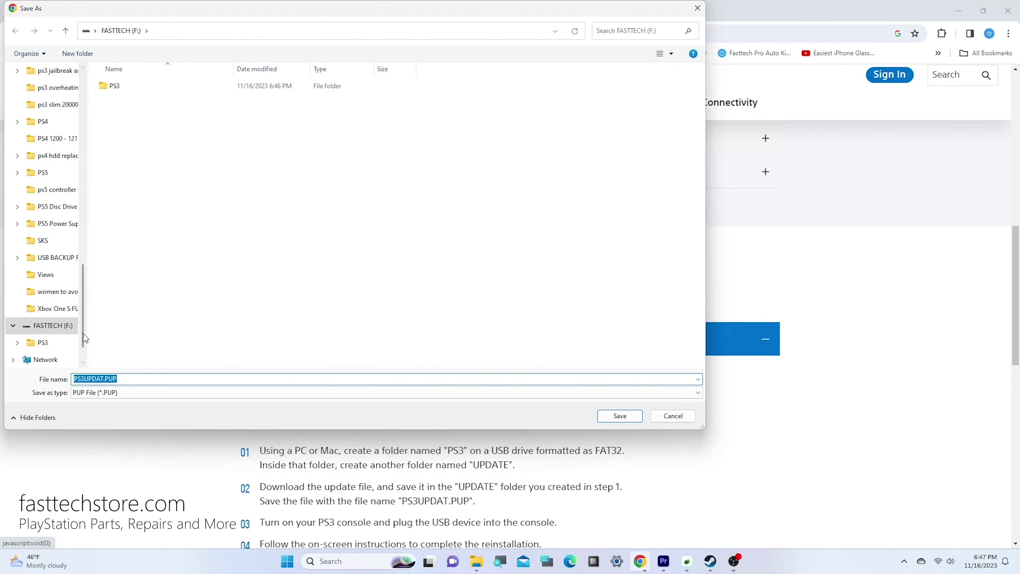
double_click(120, 87)
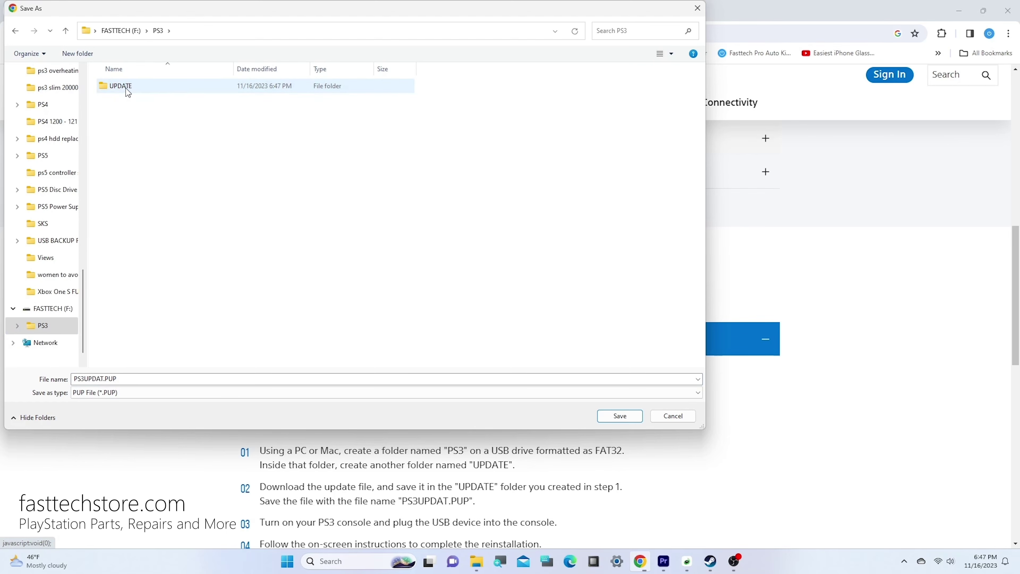
double_click(127, 90)
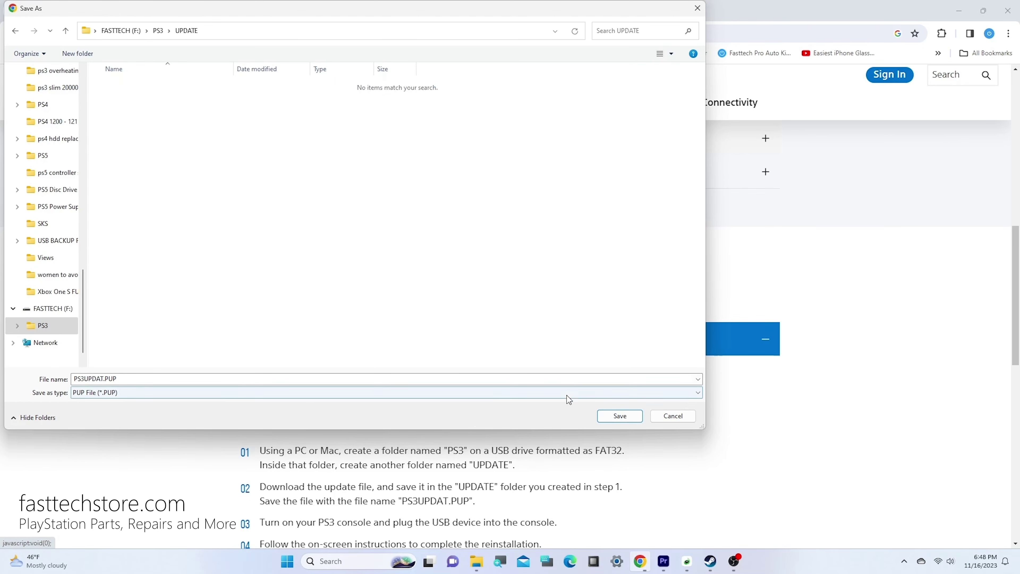
left_click(615, 413)
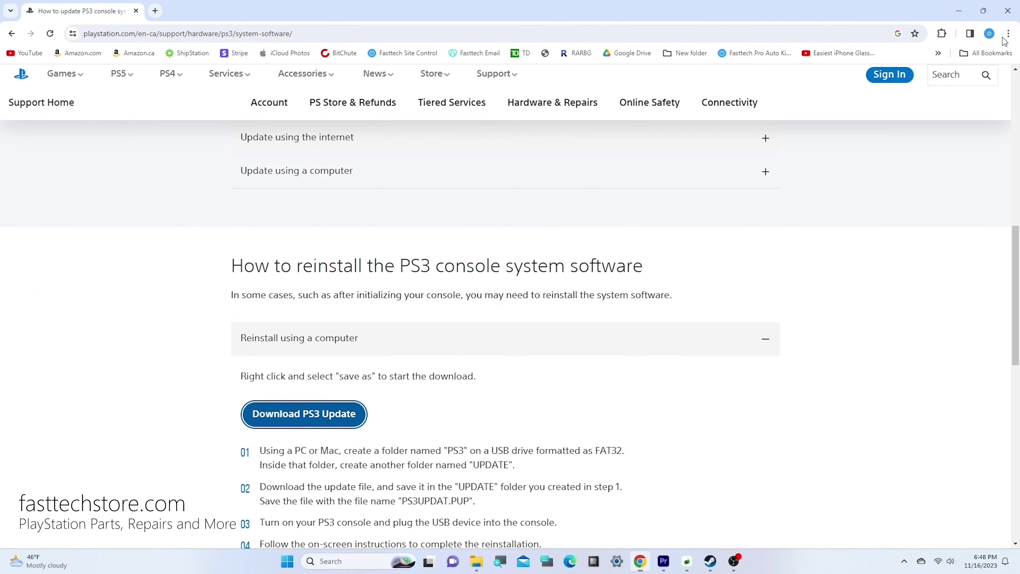
left_click(1009, 36)
Keep the insecure-flagged PS3UPDAT.PUP download anyway from Chrome's Downloads list
left_click(893, 169)
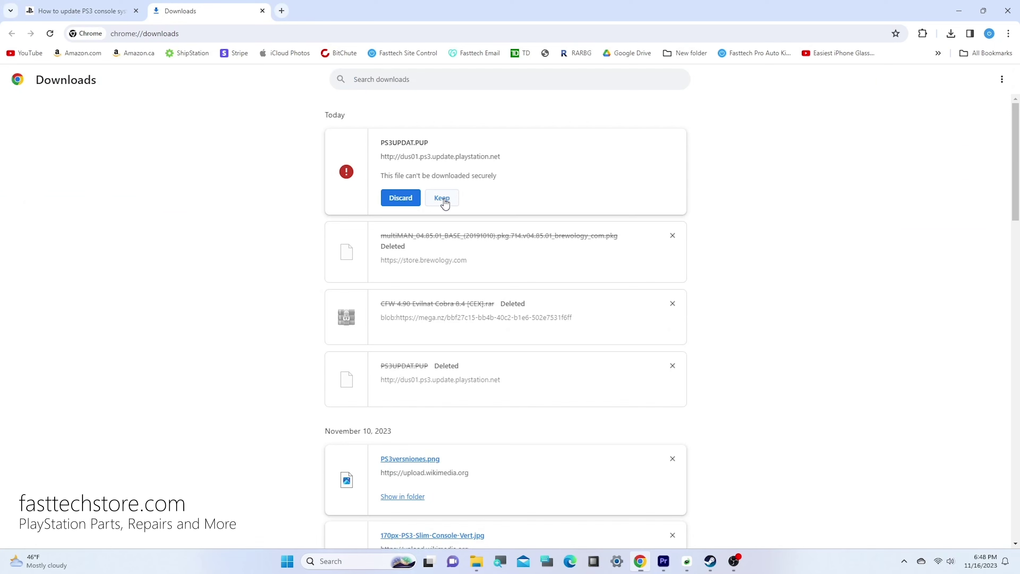
left_click(444, 199)
left_click(567, 104)
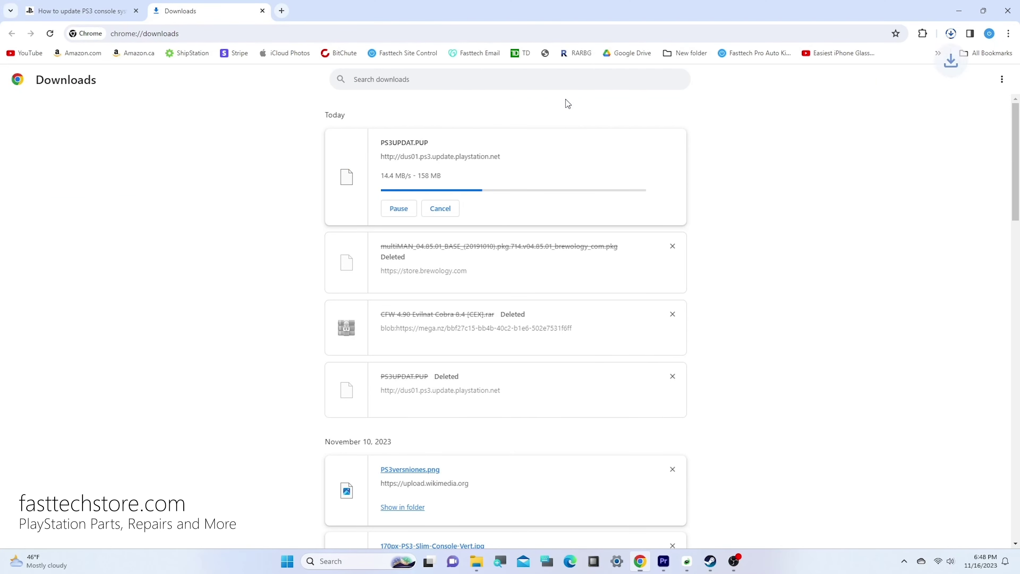
left_click(476, 562)
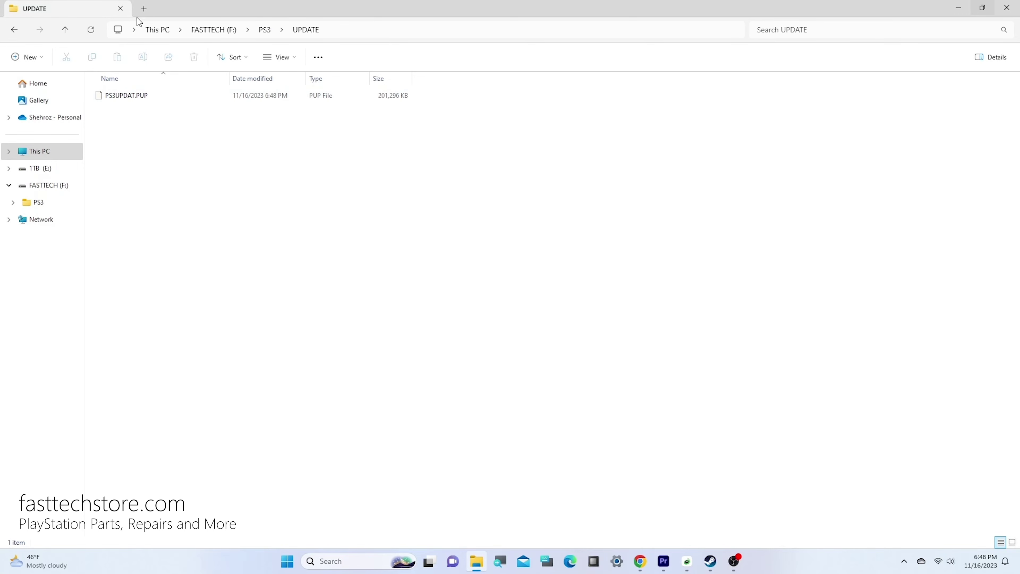
Browse This PC to FASTTECH (F:)\PS3\UPDATE to confirm PS3UPDAT.PUP, then return to Chrome
left_click(159, 30)
double_click(550, 108)
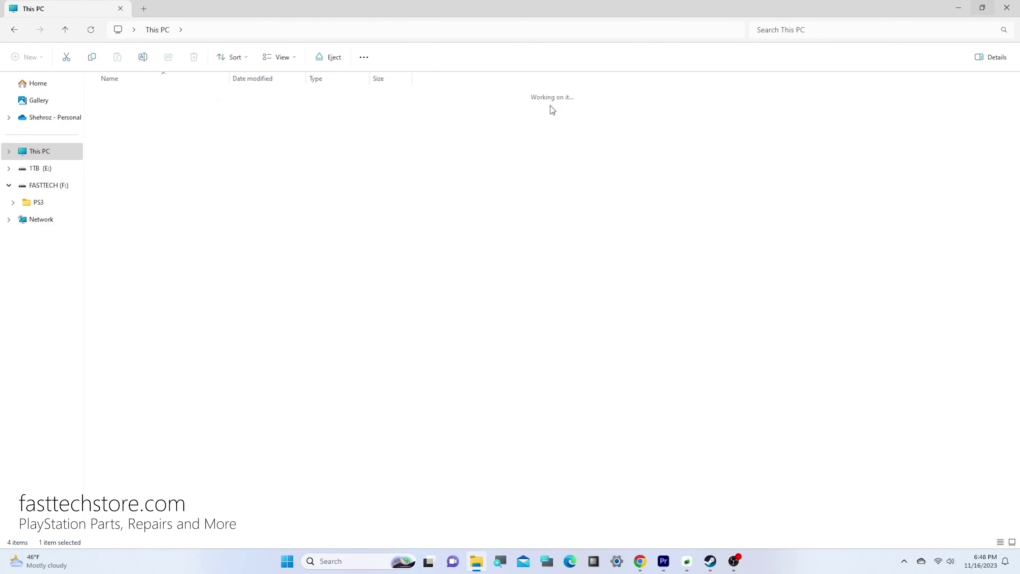
double_click(144, 99)
double_click(115, 99)
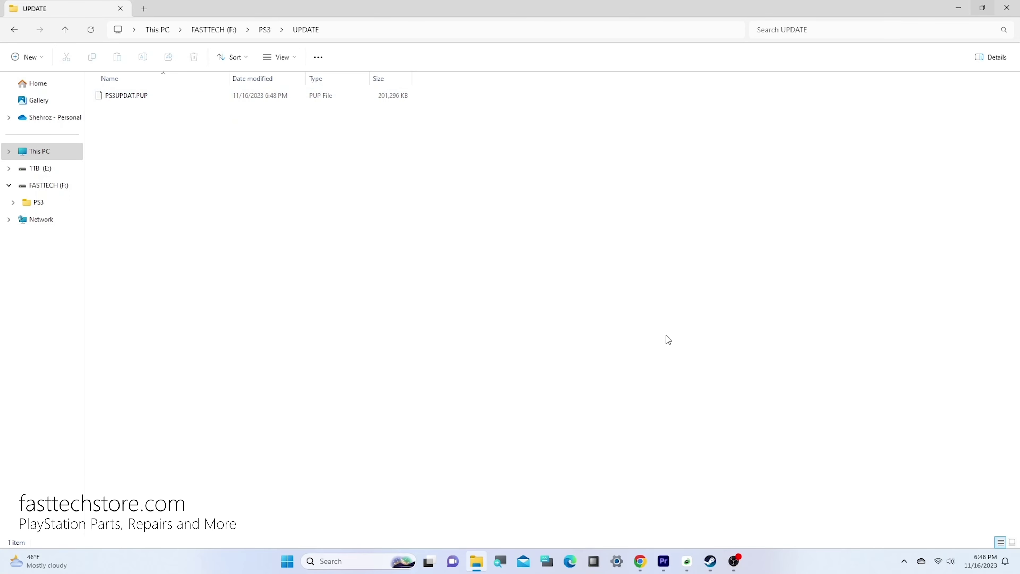
left_click(641, 561)
Search 'ps3 4.90 cfw' and open the CFW Evilnat 4.90 Cobra 8.4 [CEX] MEGA download from PSX-Place
left_click(222, 36)
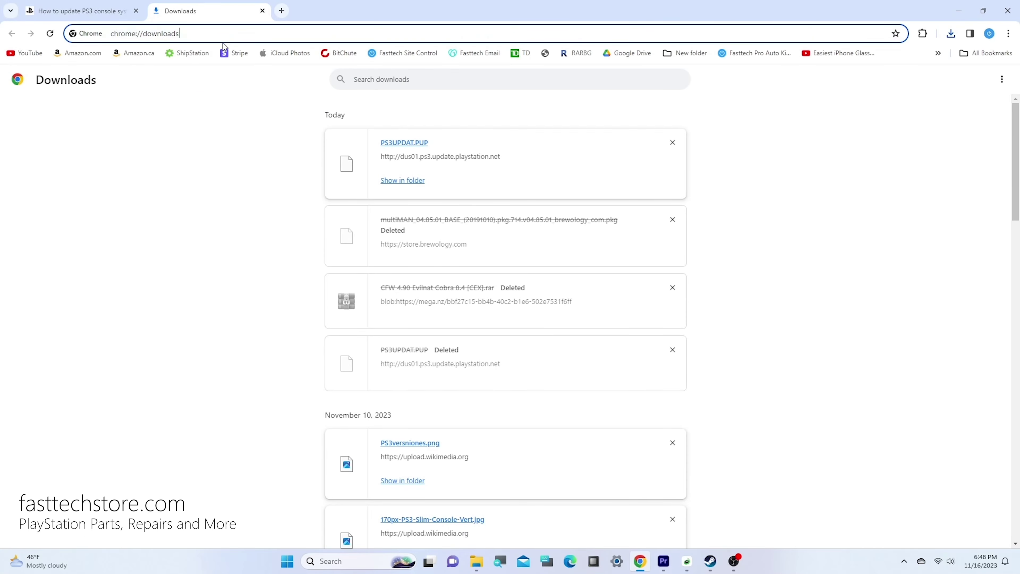
type("ps3 4.90 ")
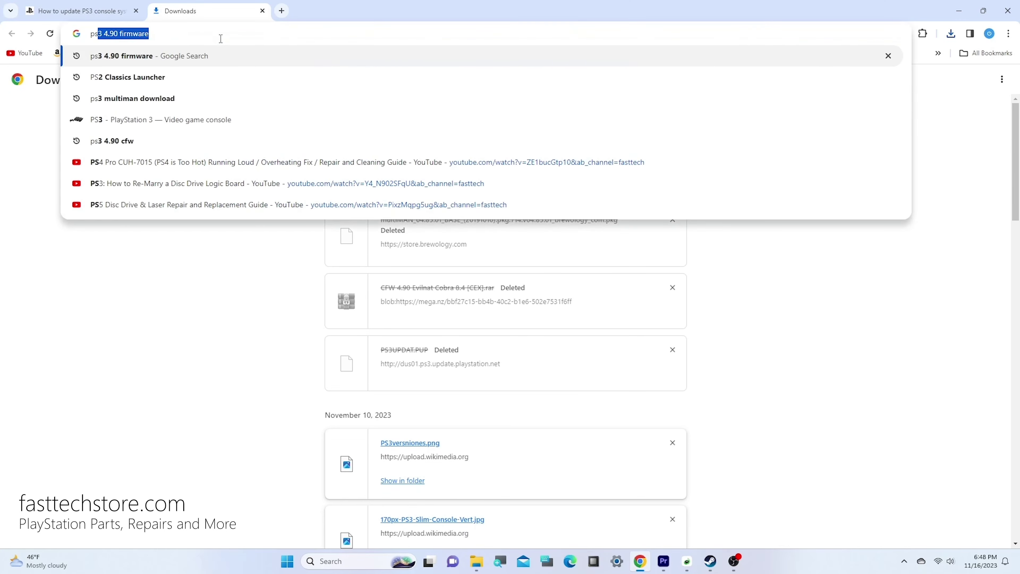
type("cfw")
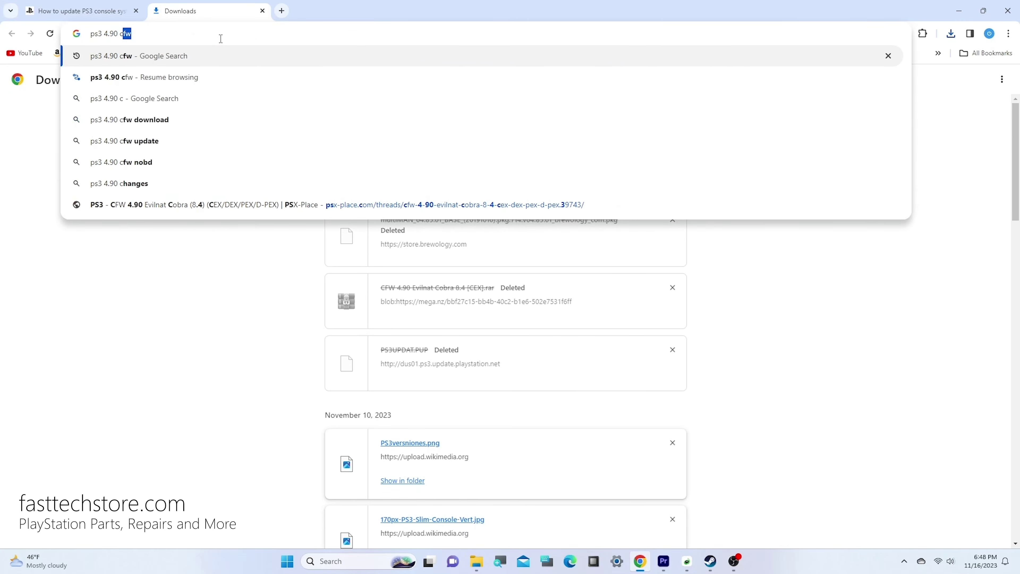
key("Return")
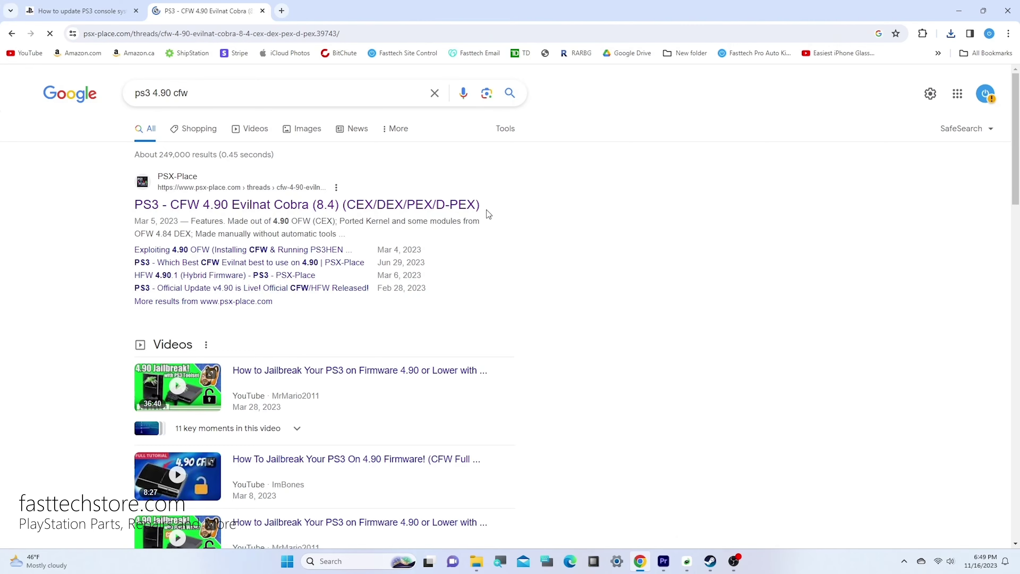
scroll(599, 286, "down", 15)
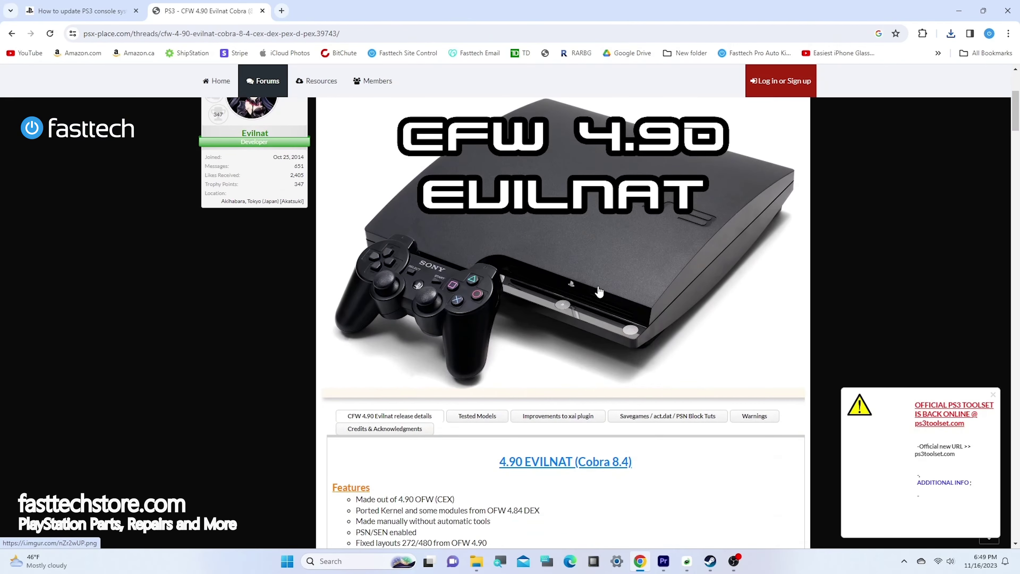
scroll(598, 292, "down", 20)
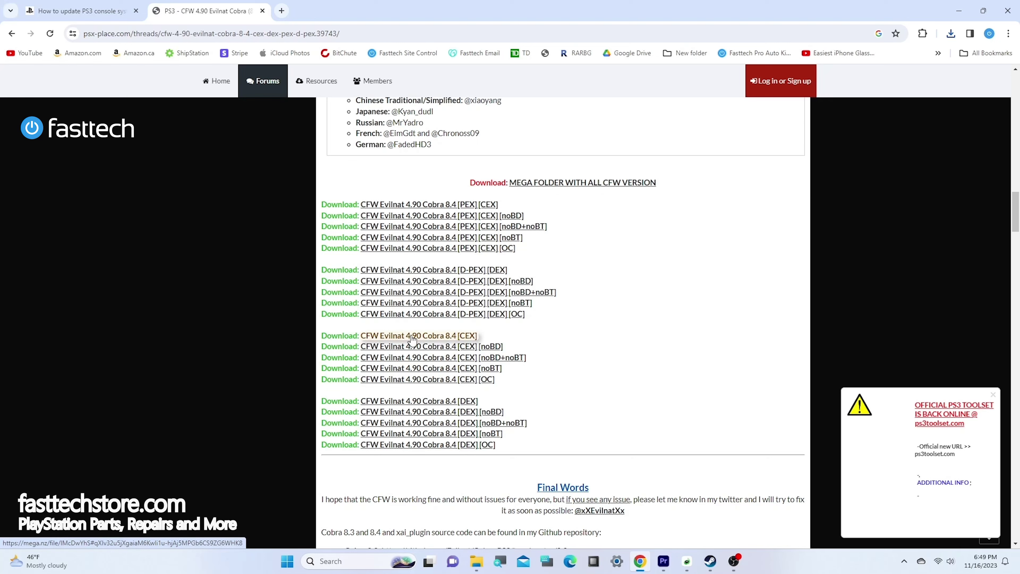
left_click(395, 336)
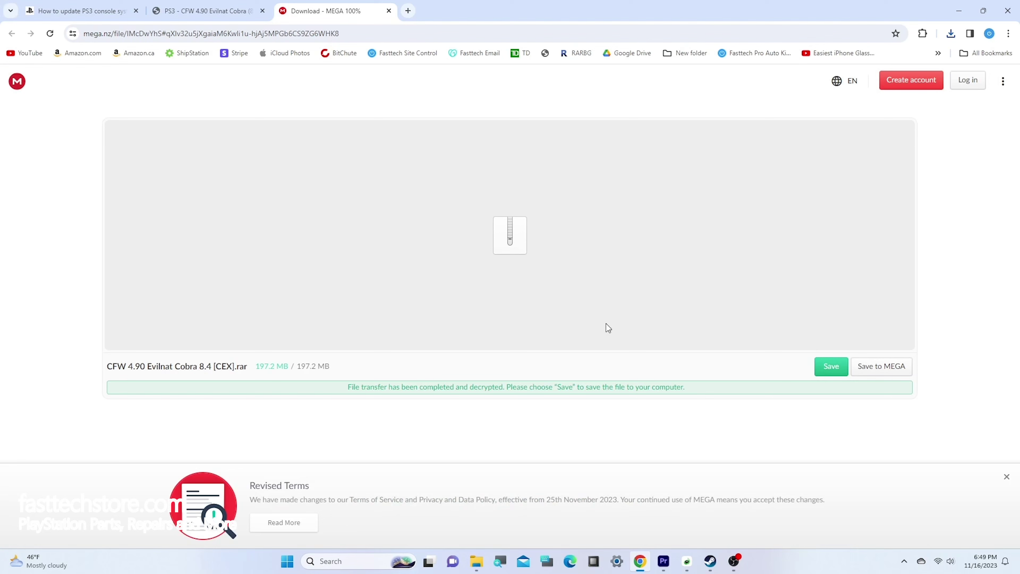
Save CFW 4.90 Evilnat Cobra 8.4 [CEX].rar from MEGA to the root of FASTTECH (F:)
left_click(831, 365)
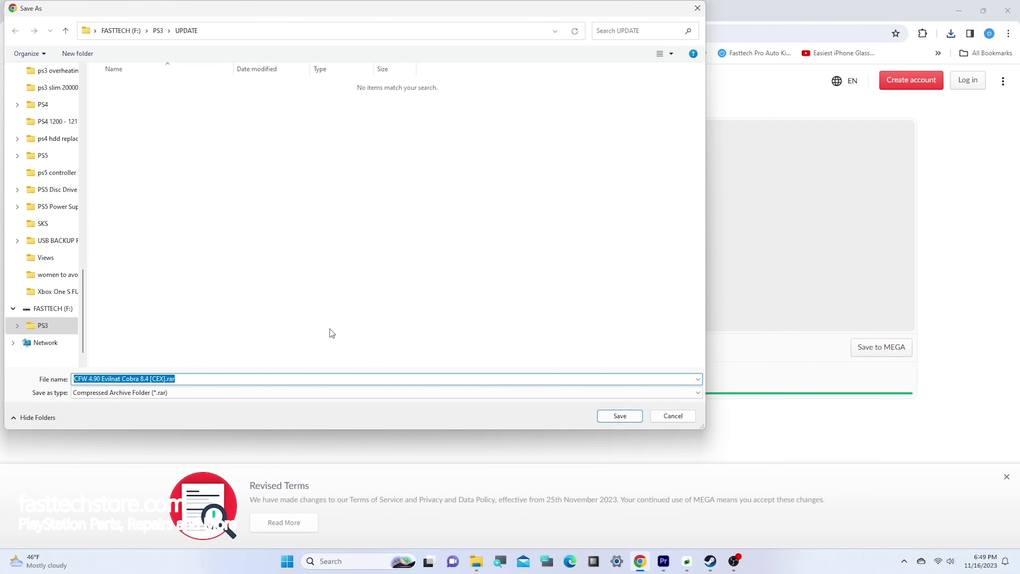
left_click(121, 31)
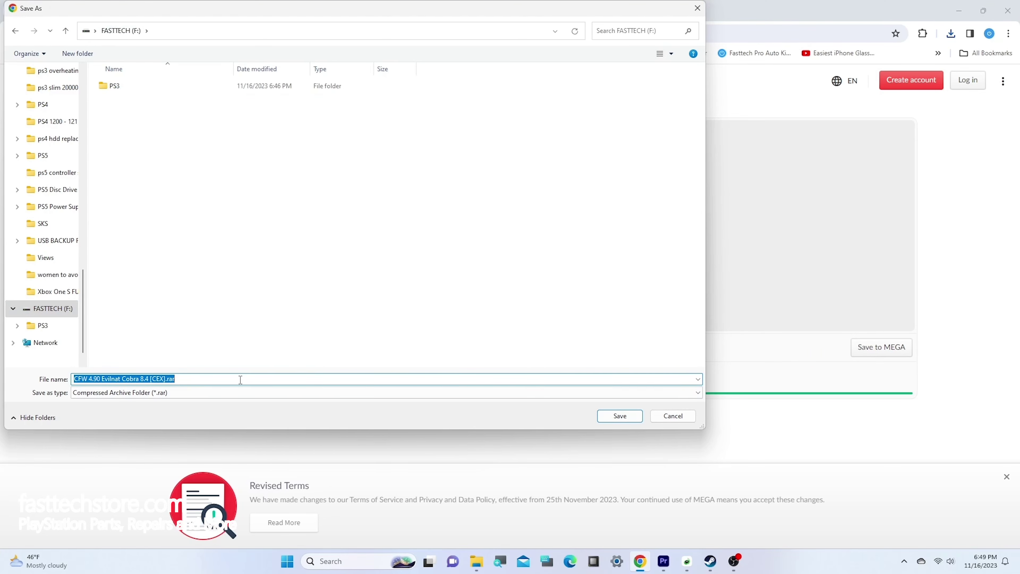
left_click(626, 423)
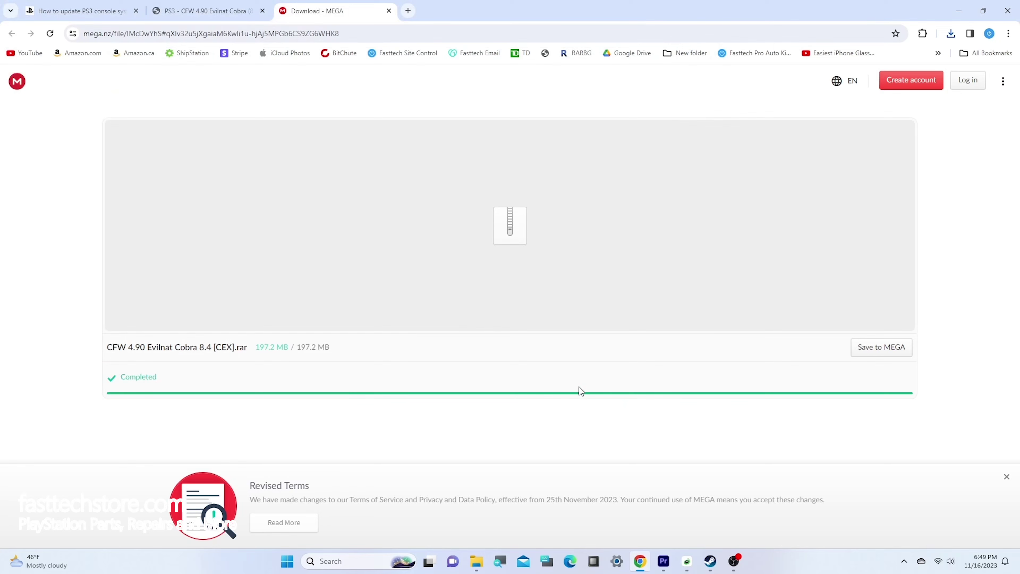
In a new tab, search 'ps3 multi' and open the multiMAN v04.85.01 page on Brewology
left_click(407, 11)
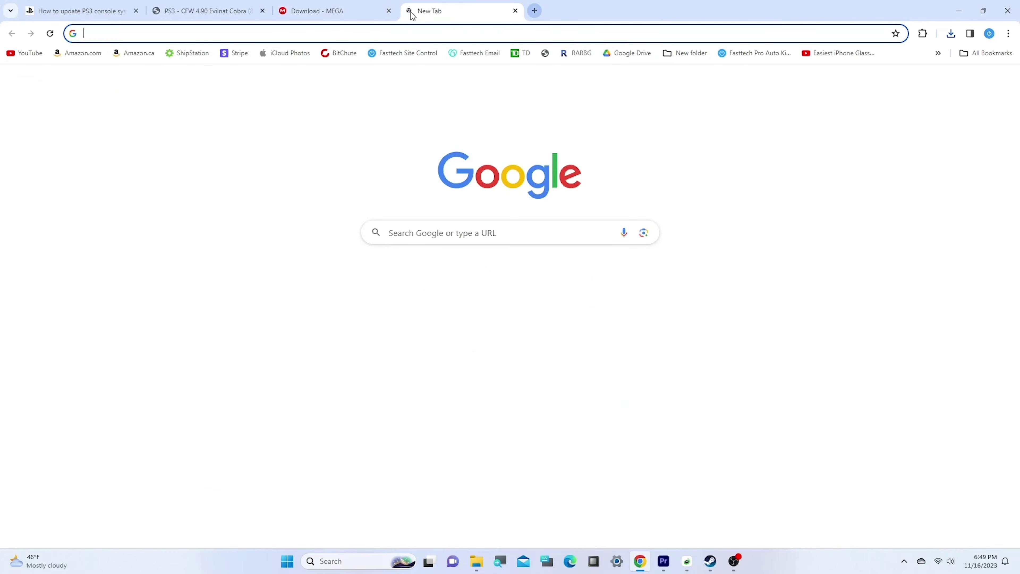
type("ps3 multi")
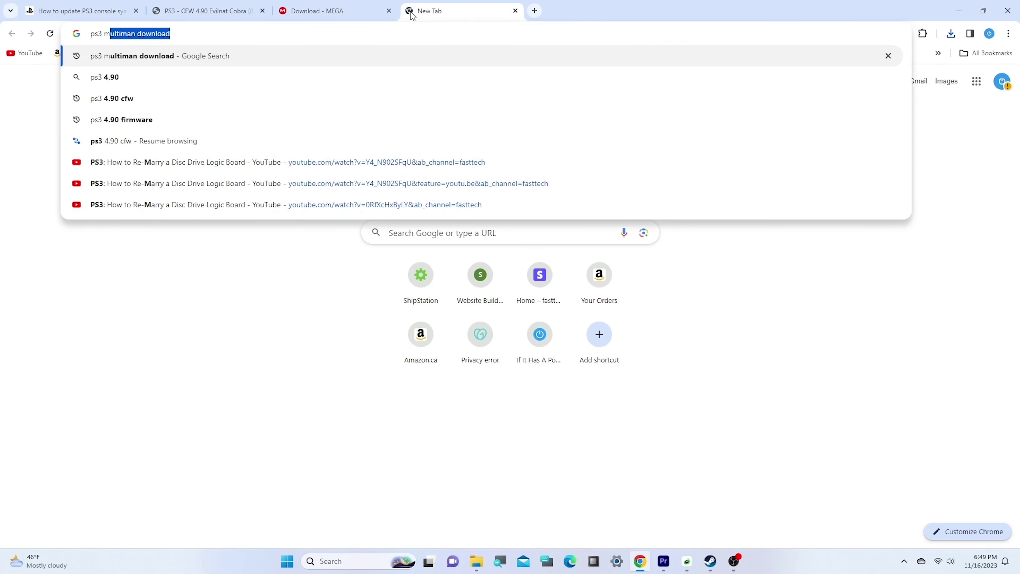
key("Return")
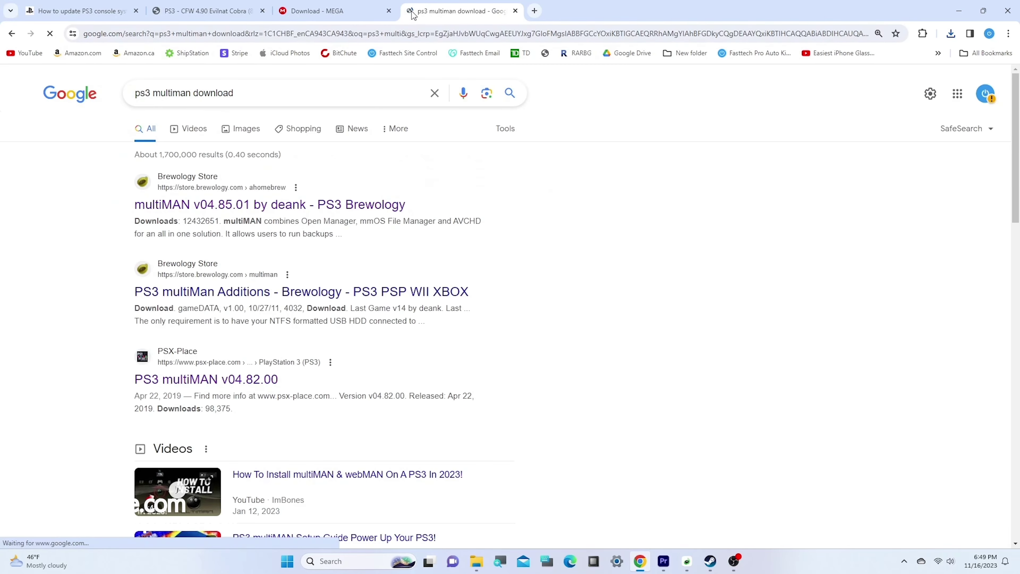
left_click(205, 204)
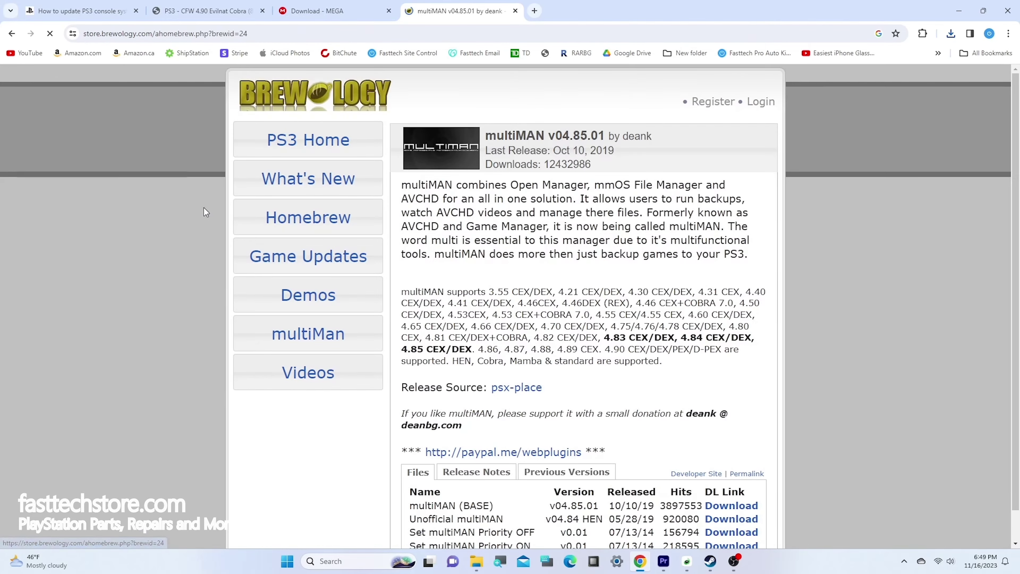
Save the multiMAN BASE package to FASTTECH (F:), then resume the failed download
scroll(559, 382, "down", 1)
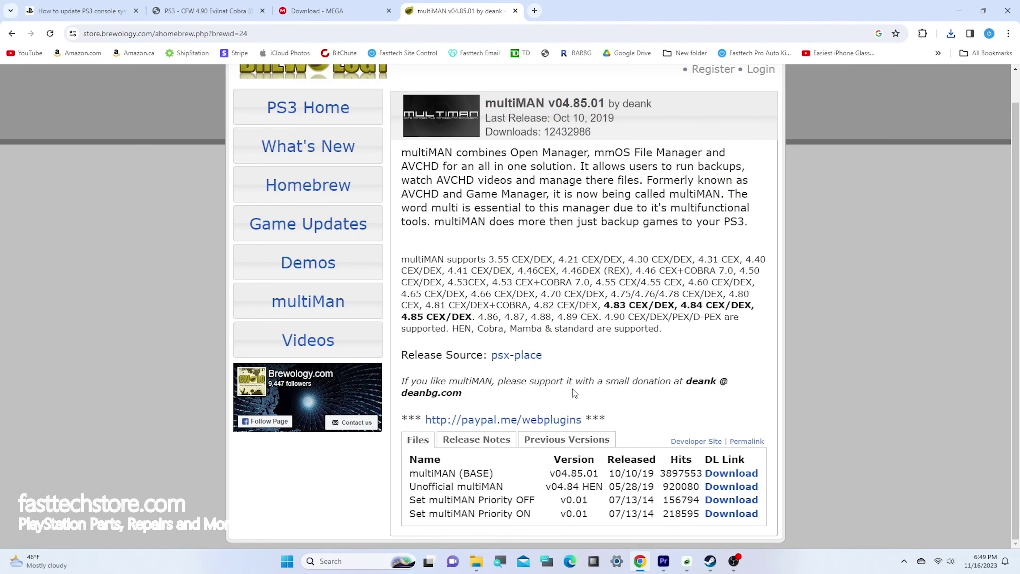
right_click(730, 477)
left_click(778, 396)
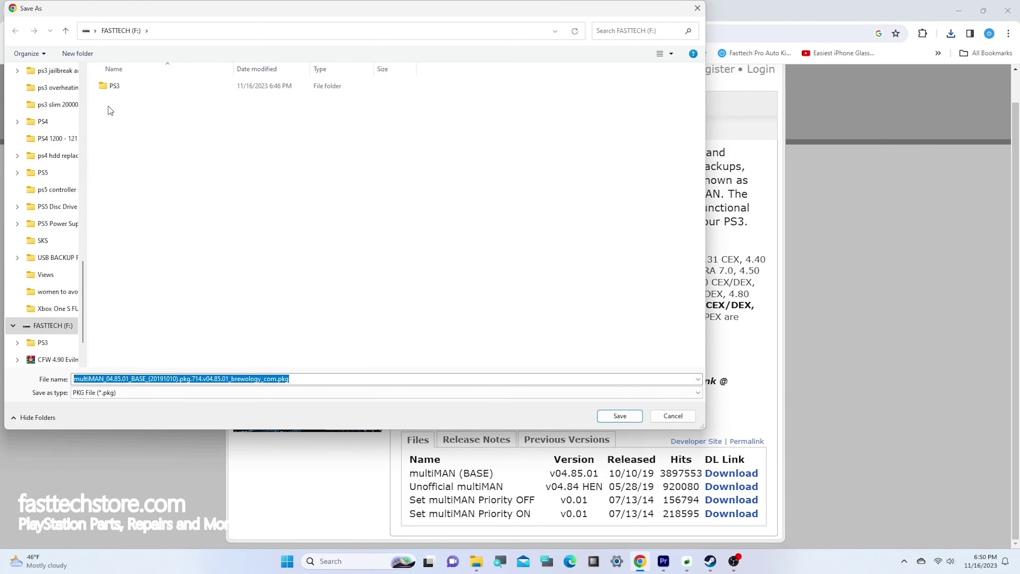
left_click(641, 419)
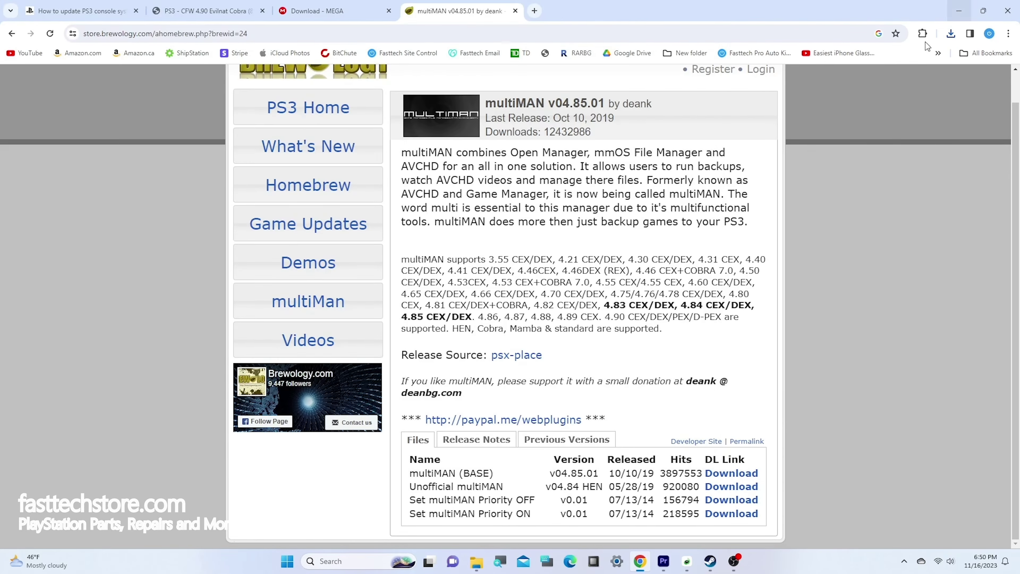
left_click(951, 34)
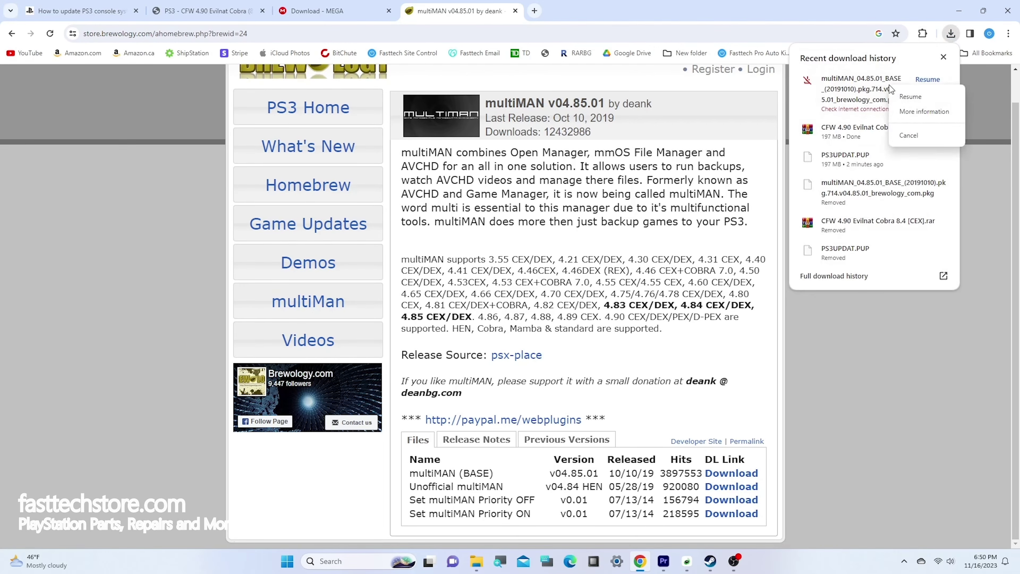
left_click(921, 80)
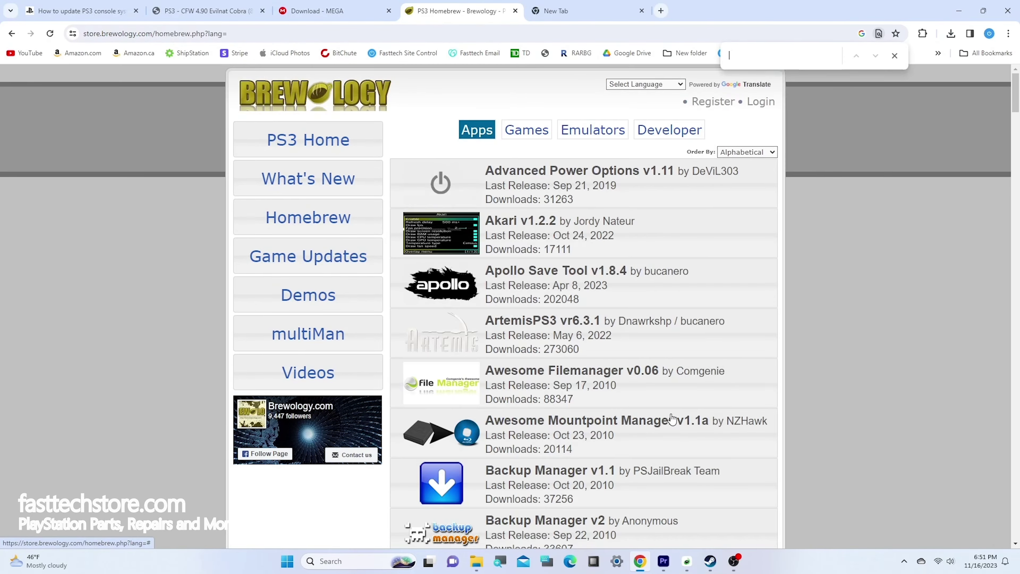
Find IRISMAN on the page and save the IRISMAN v4.90 package to FASTTECH (F:)
type("sm")
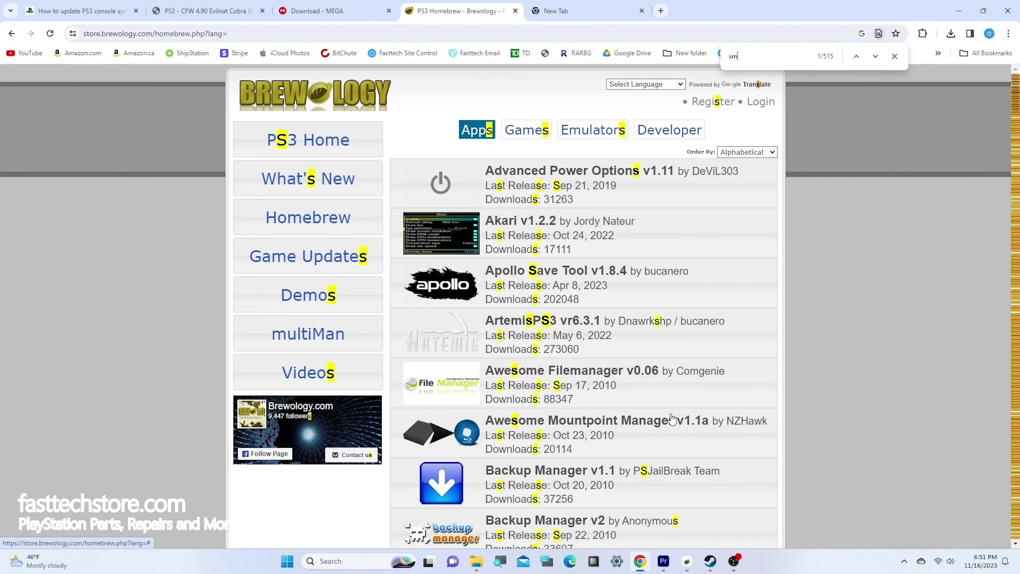
type("an")
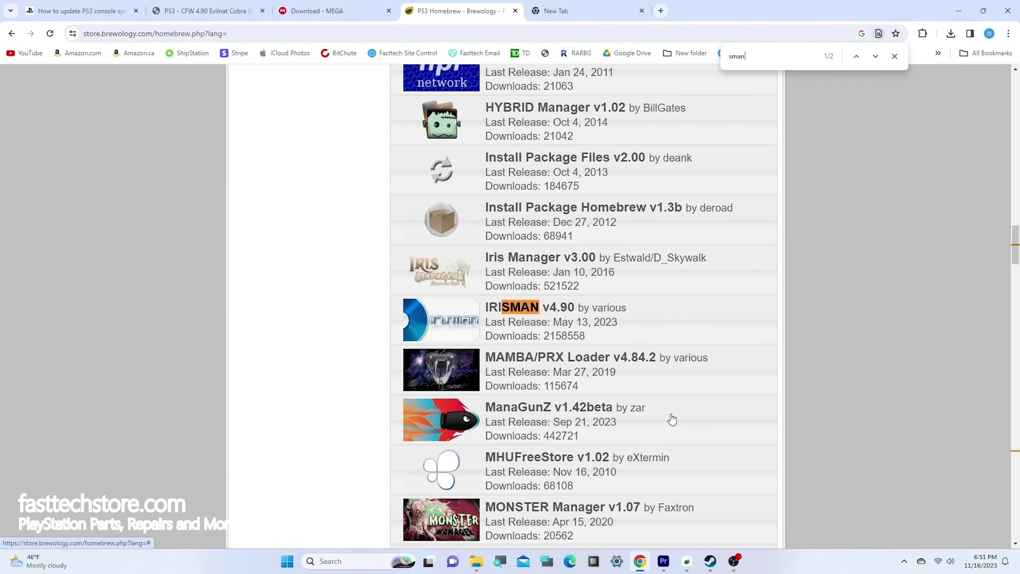
key("Escape")
left_click(540, 314)
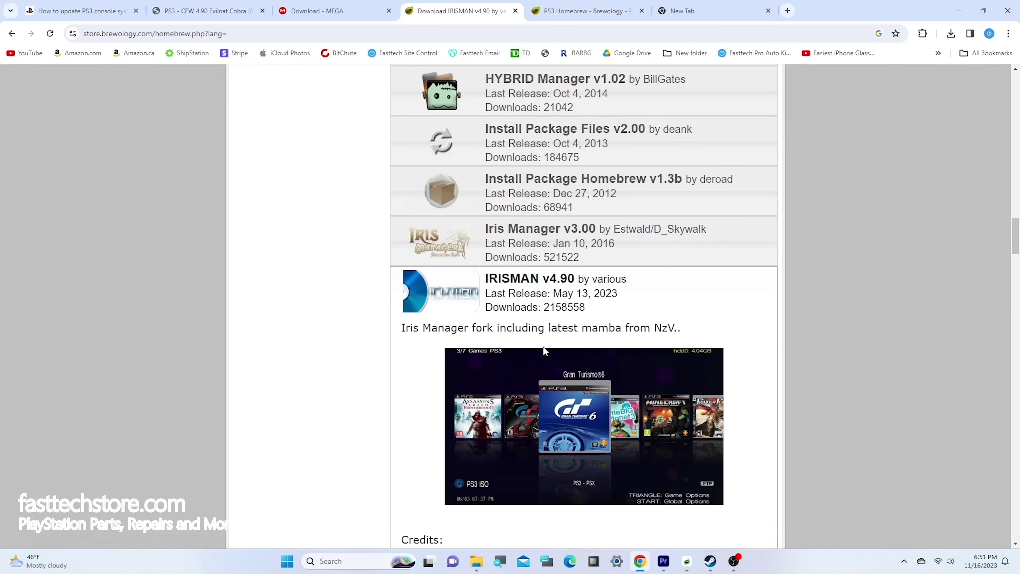
scroll(542, 346, "down", 4)
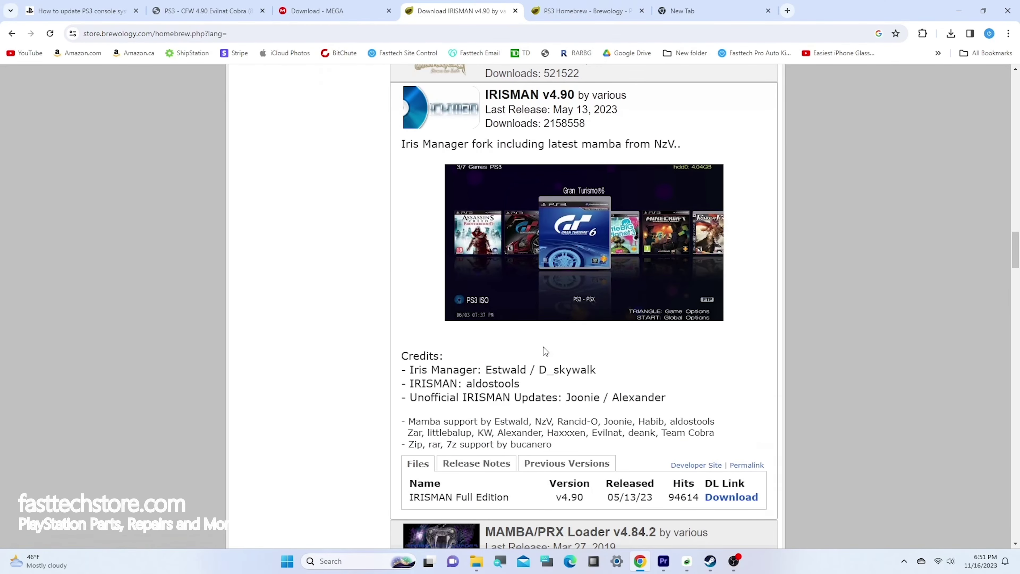
left_click(731, 497)
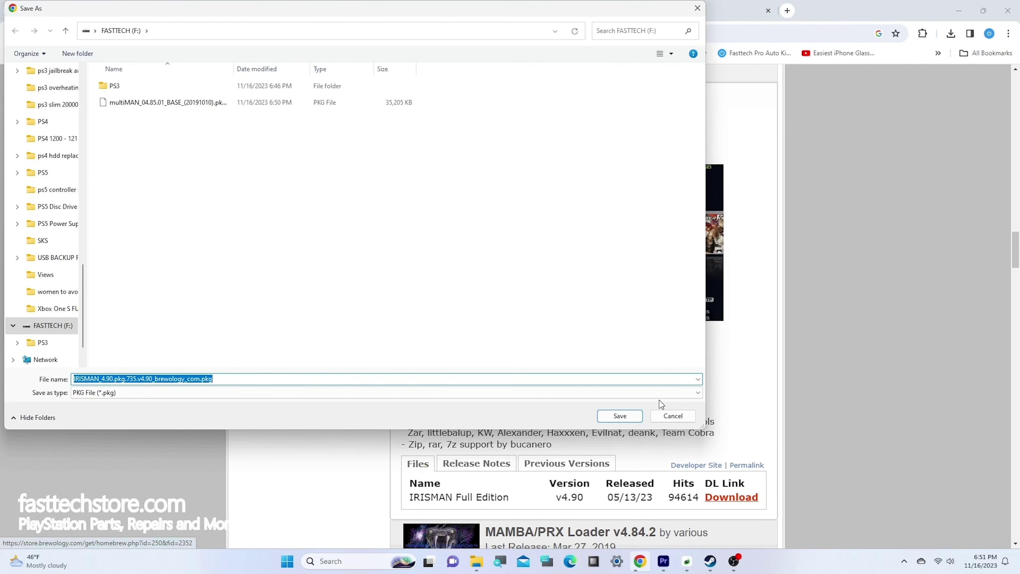
left_click(618, 418)
Find reActPSN on the page and save the reActPSN v3.20+ package to FASTTECH (F:)
key("ctrl+f")
type("reac")
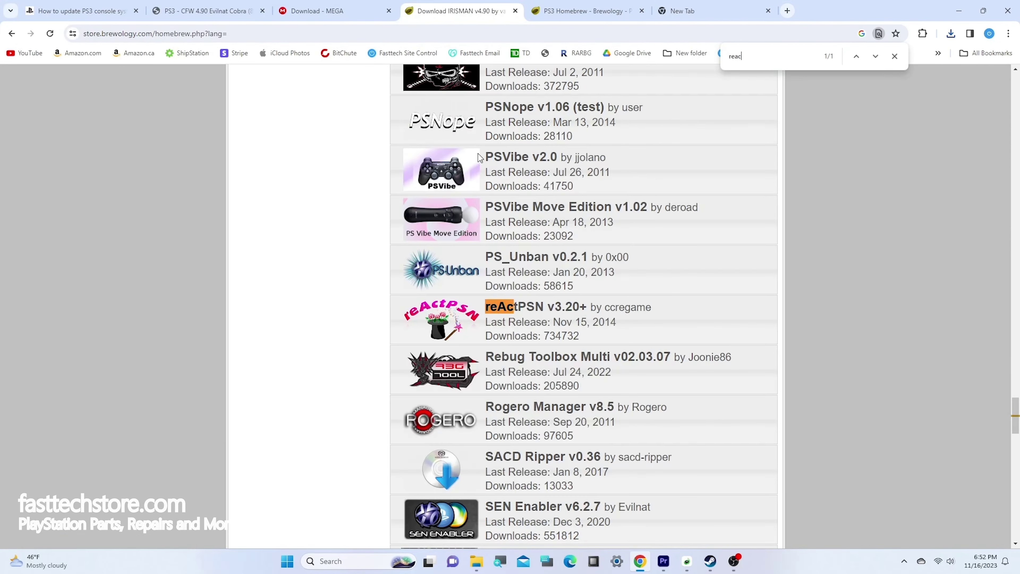
type("tpsn")
left_click(518, 309)
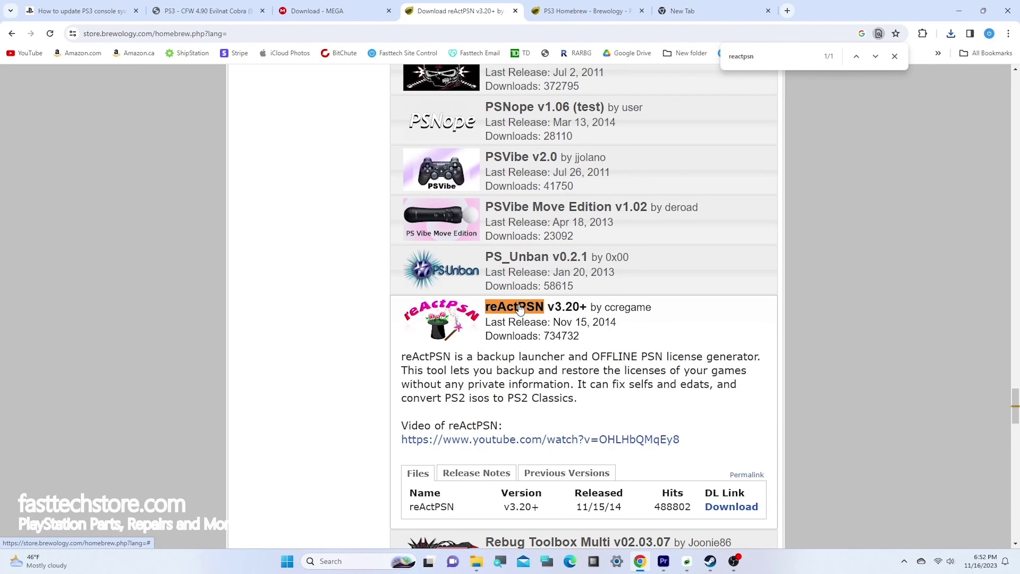
left_click(741, 507)
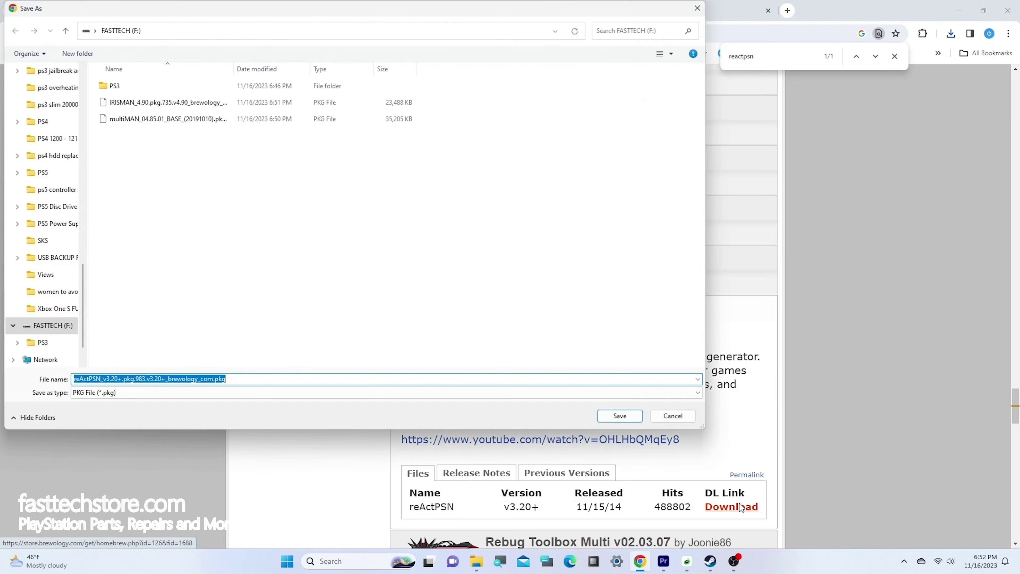
left_click(618, 416)
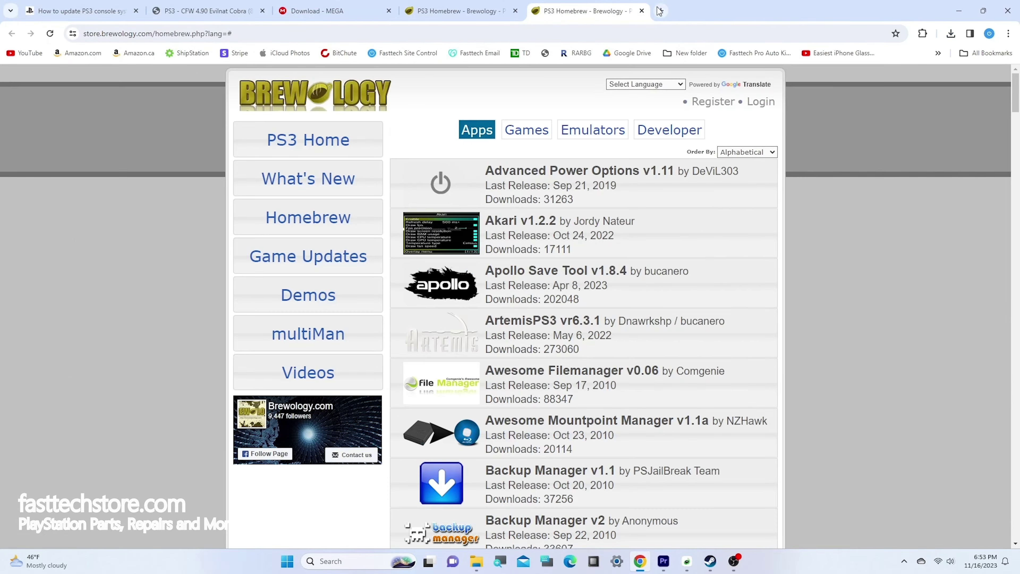
Search 'retroarch ps3' and save the official RetroArch CEX package from Brewology to F:
left_click(661, 11)
type("retroarch ps3")
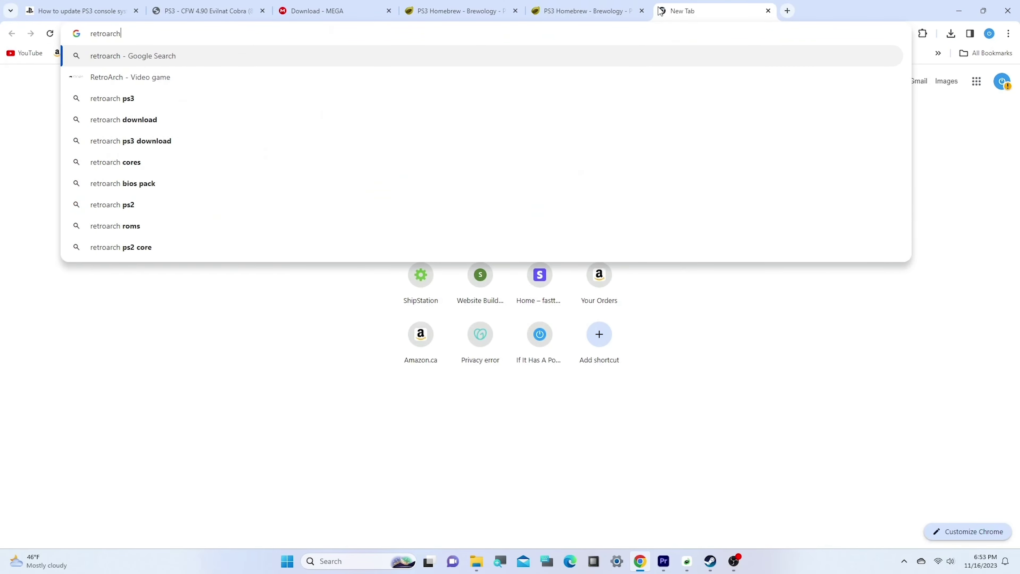
key("Return")
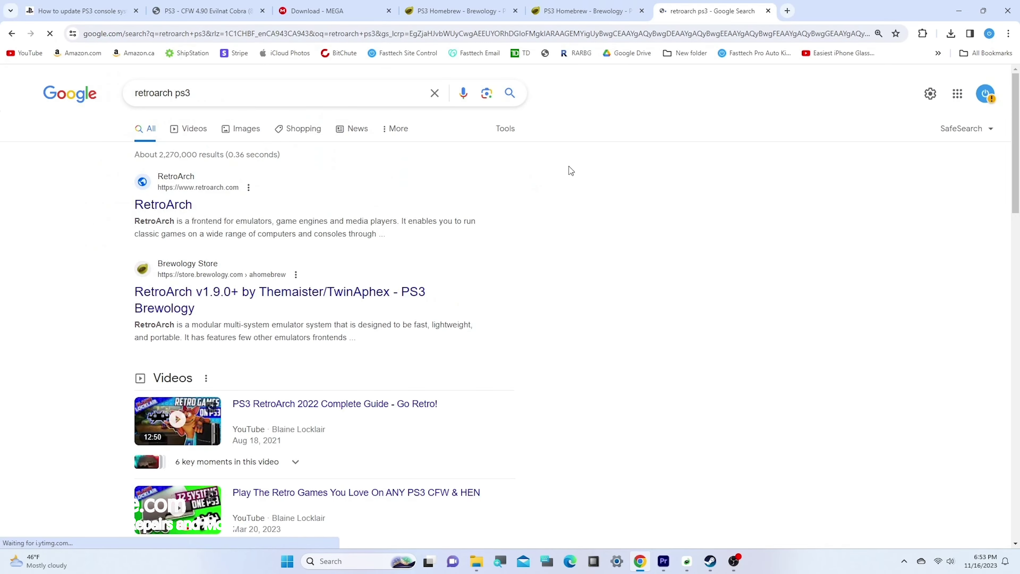
left_click(225, 296)
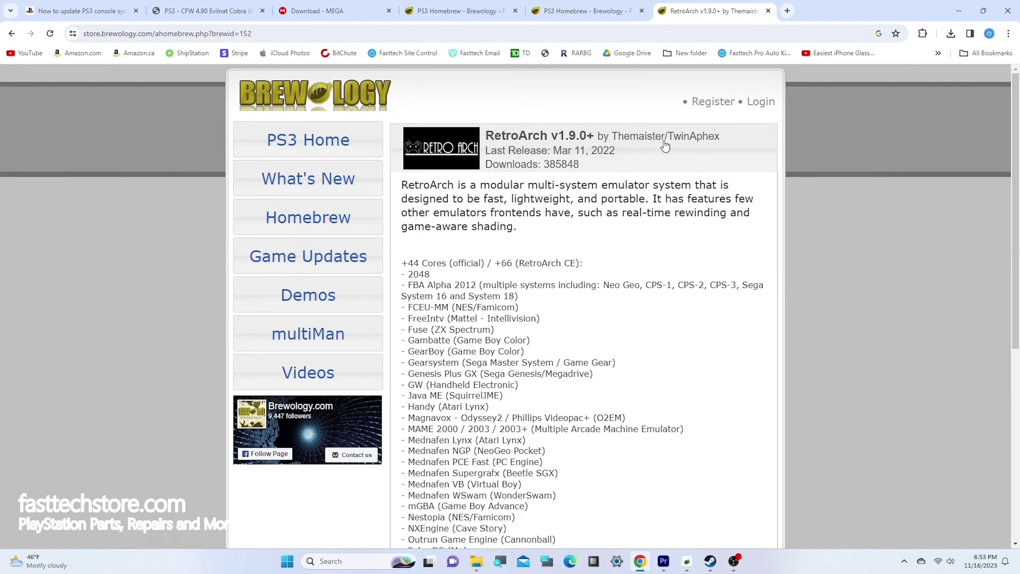
scroll(602, 402, "down", 7)
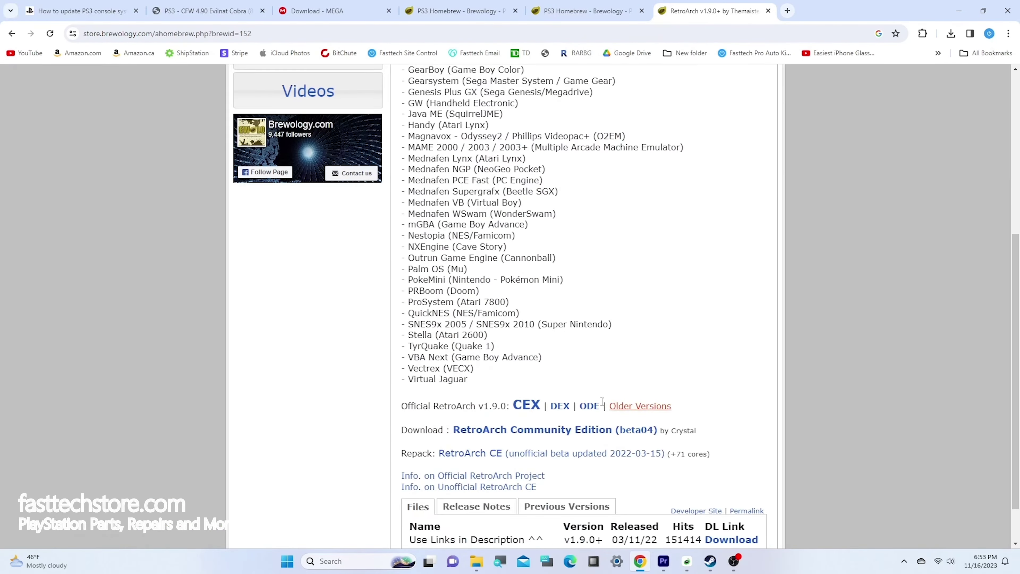
left_click(532, 404)
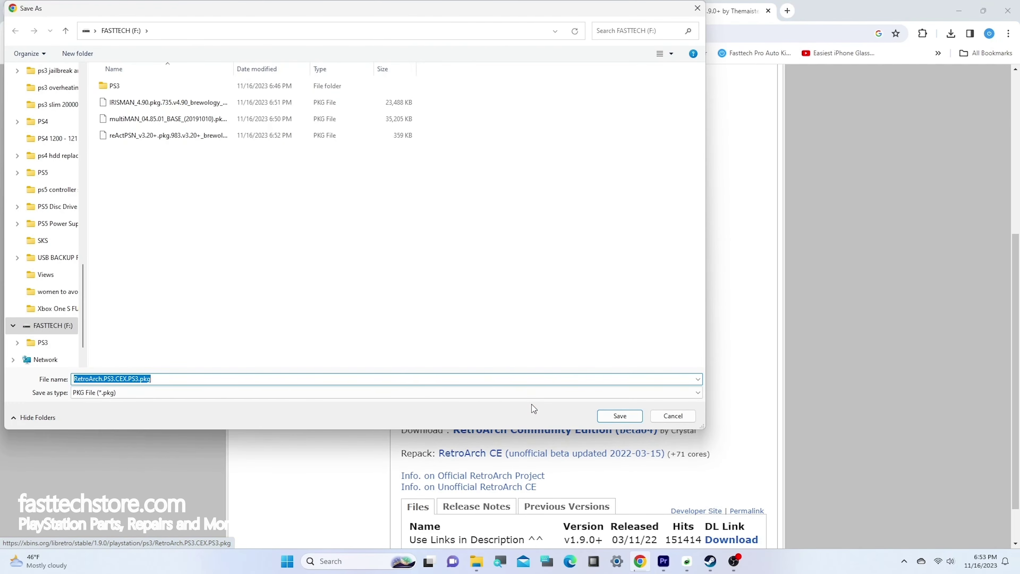
left_click(626, 419)
Search 'ps3 managunz' and save both the ManaGunZ and File Manager v1.42beta packages to F:
left_click(787, 10)
type("ps")
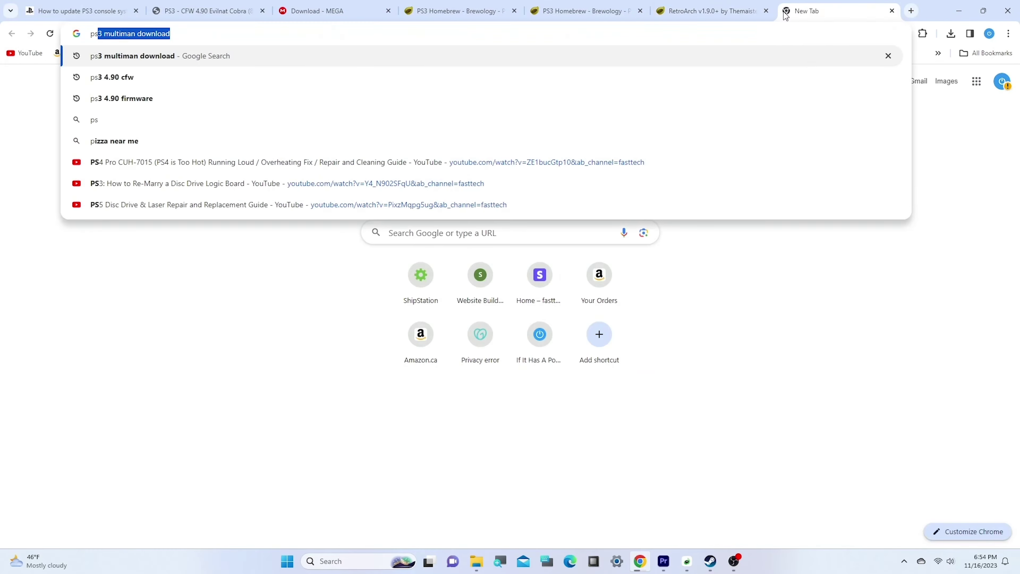
type("3 managunz")
key("Return")
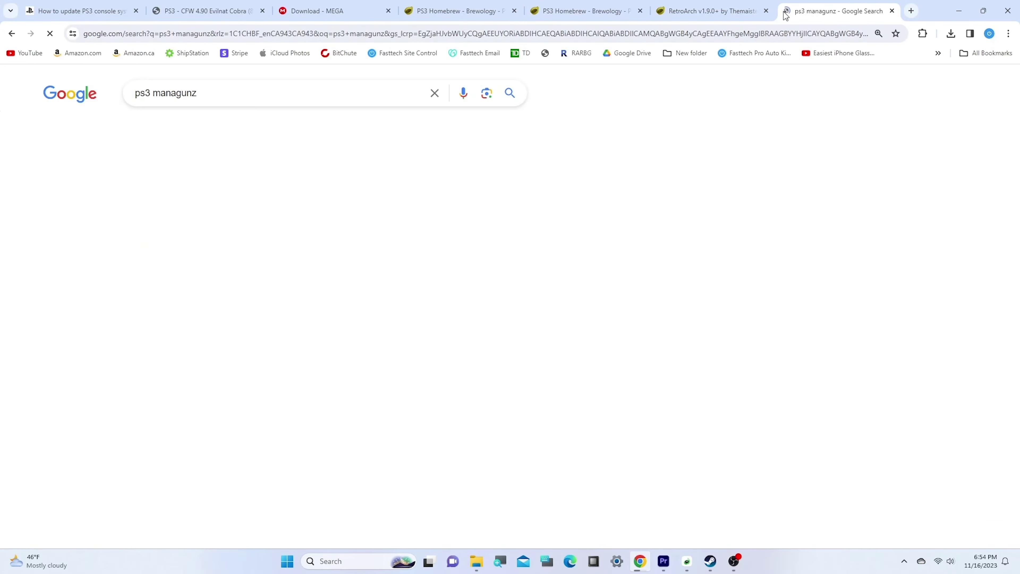
left_click(303, 204)
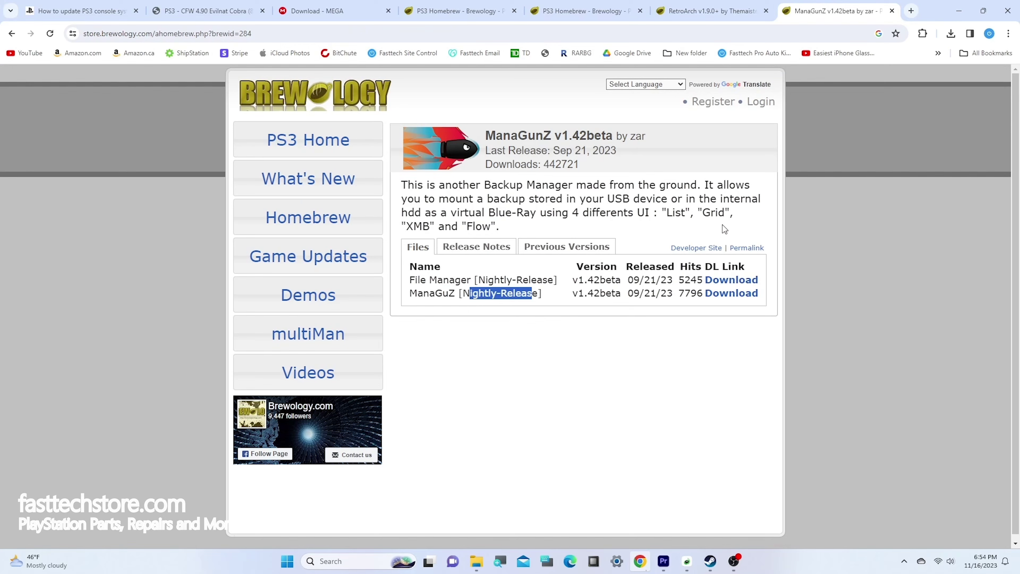
left_click(725, 293)
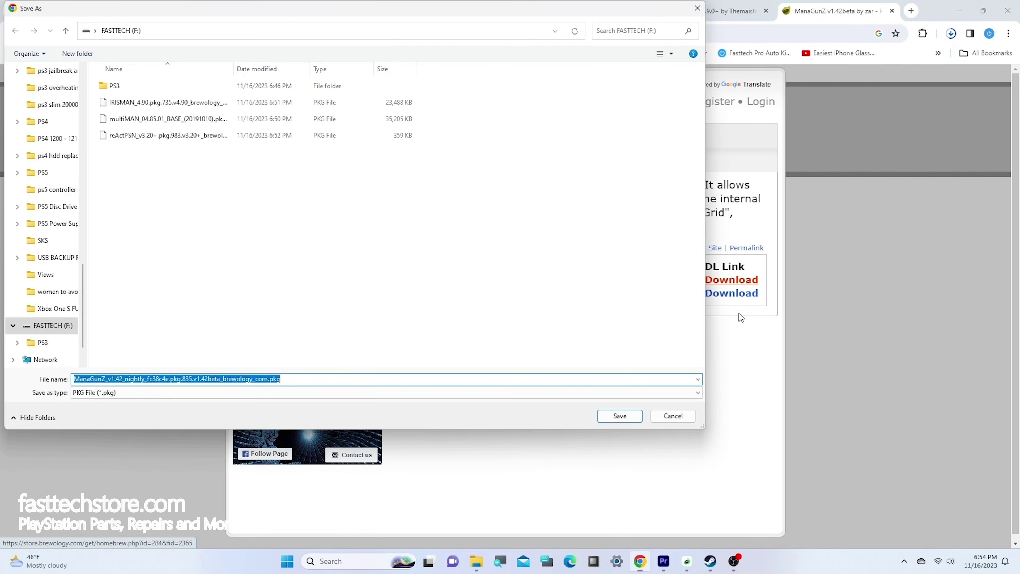
left_click(625, 417)
left_click(747, 280)
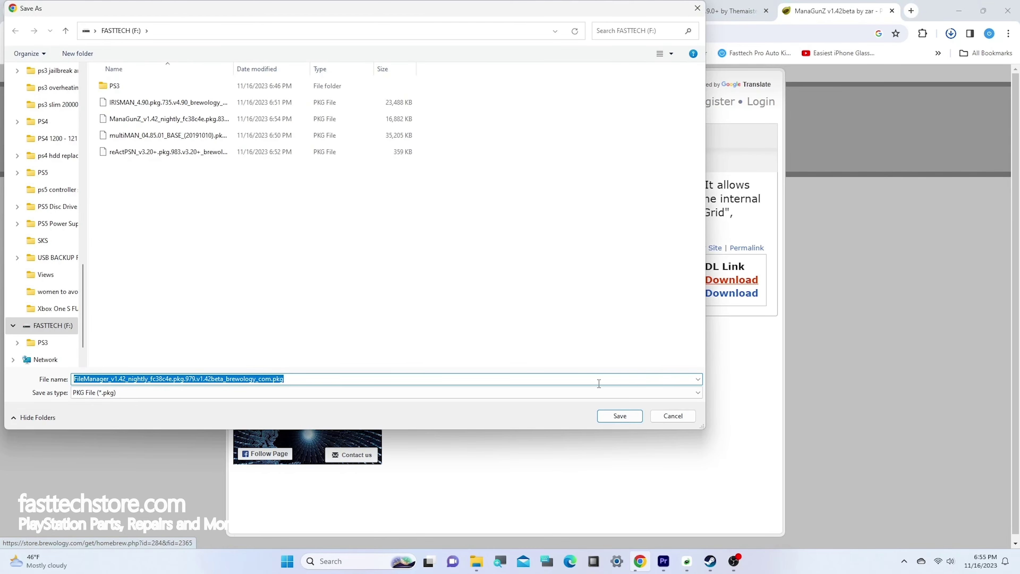
left_click(614, 417)
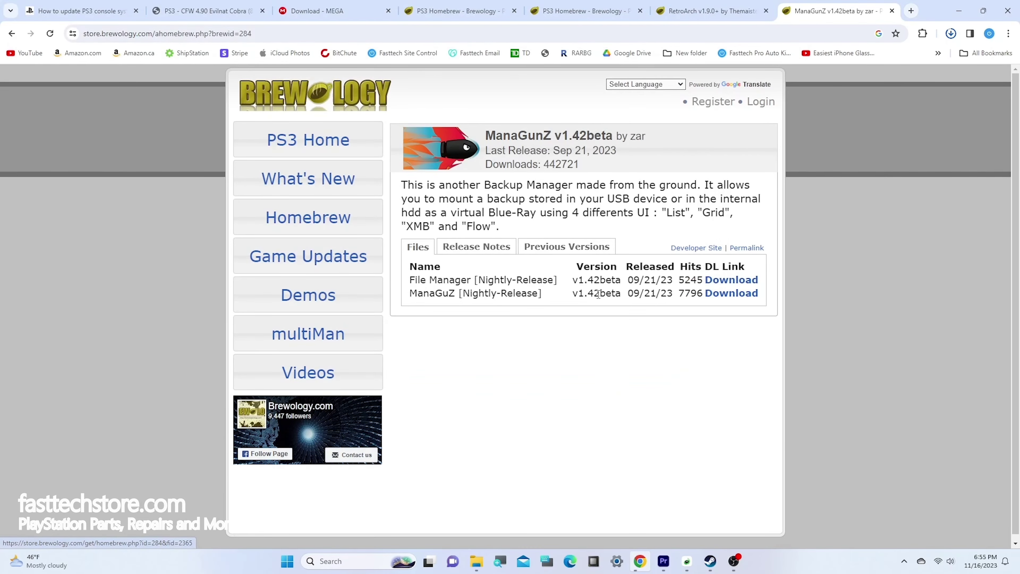
key("super+e")
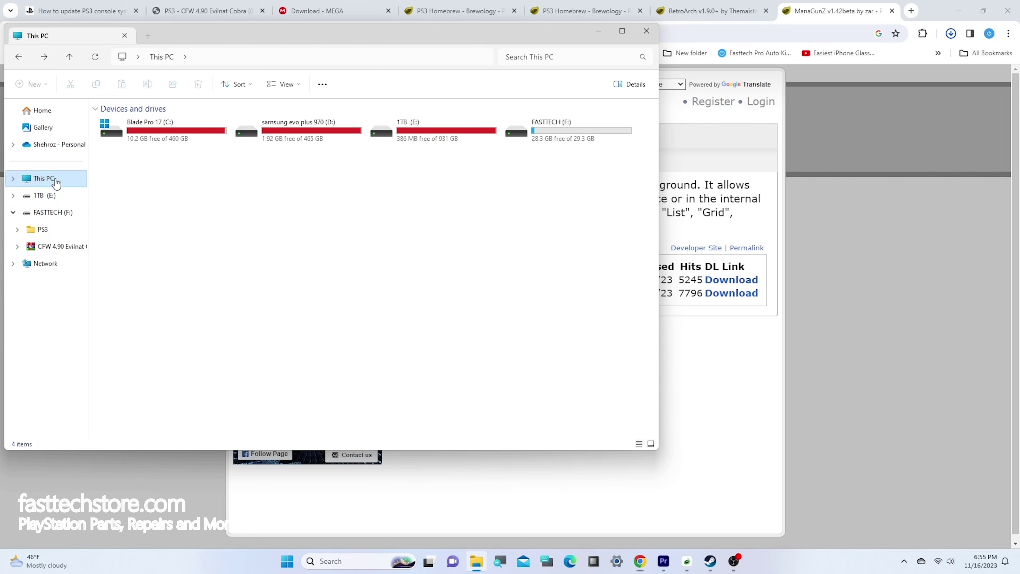
Browse FASTTECH (F:) into PS3\UPDATE to show PS3UPDAT.PUP, then move the Explorer window aside
double_click(598, 142)
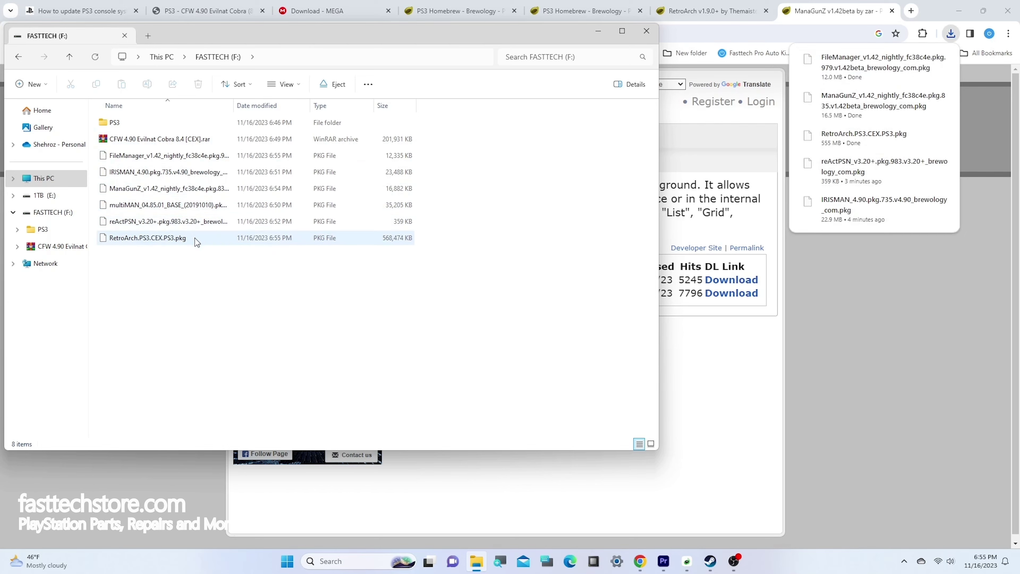
left_click(147, 140)
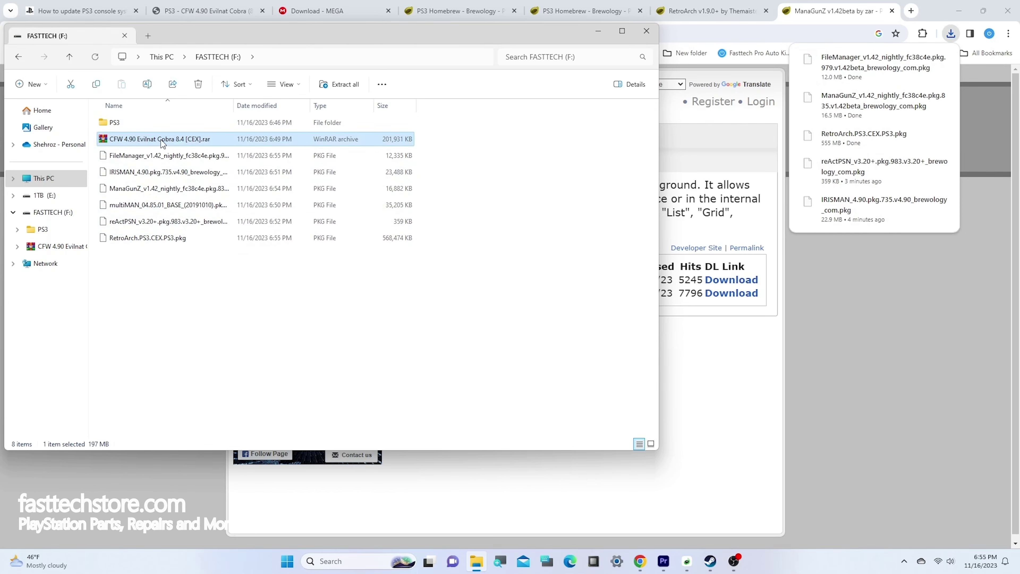
double_click(123, 126)
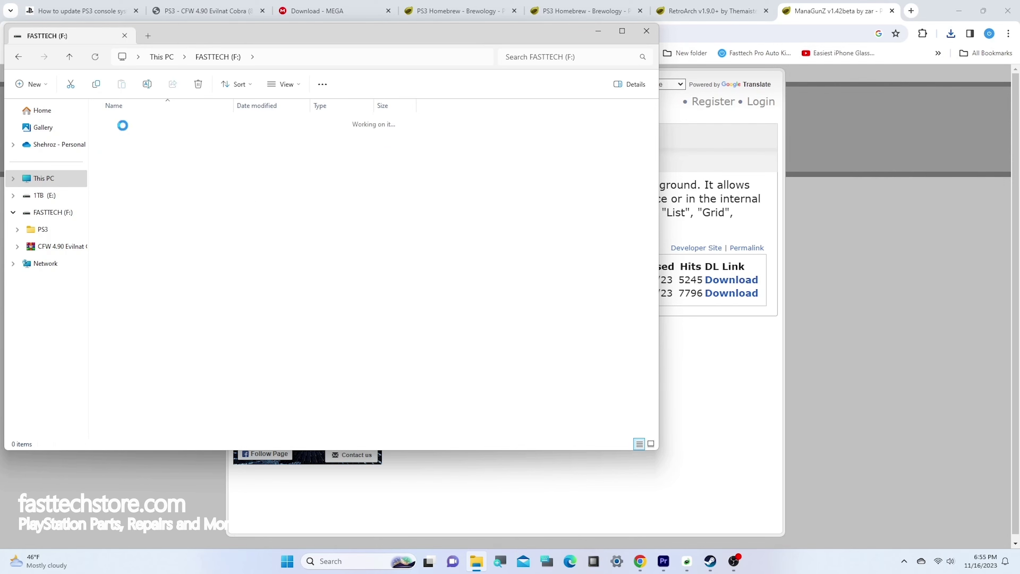
double_click(123, 126)
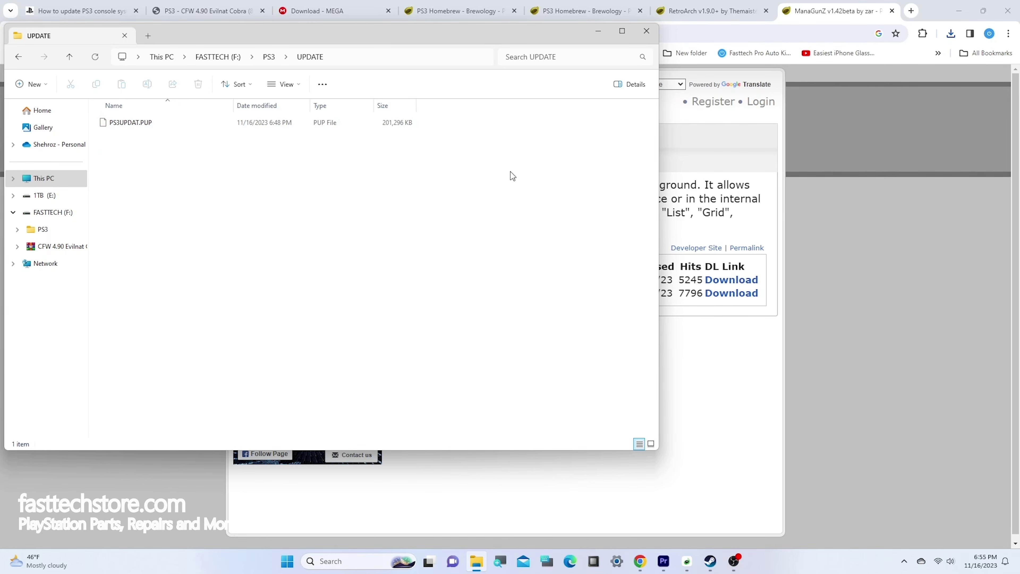
left_click_drag(505, 42, 652, 74)
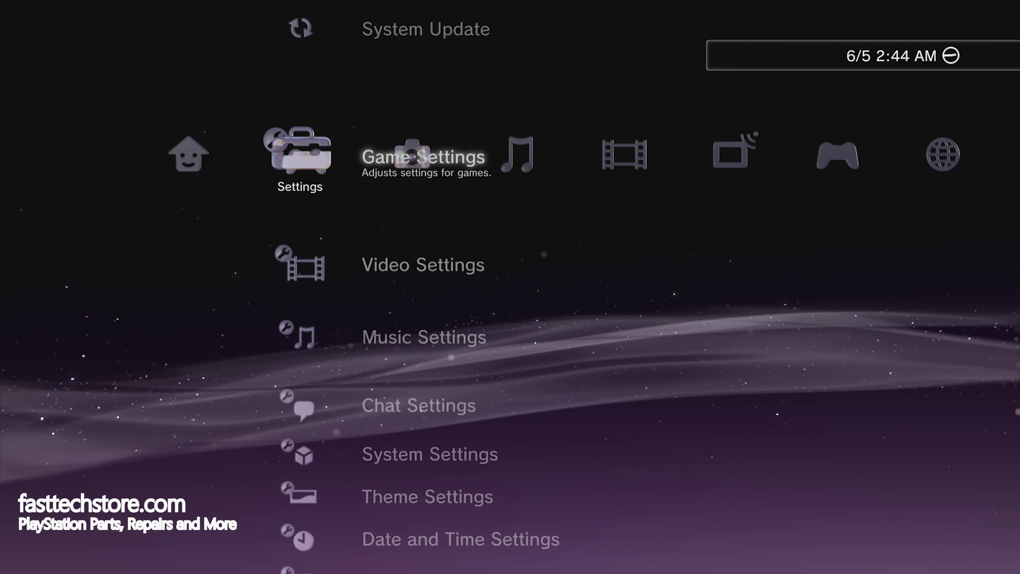
Update via storage media: confirm the 4.90 USB update, accept the user agreement, and start installing
key("Up")
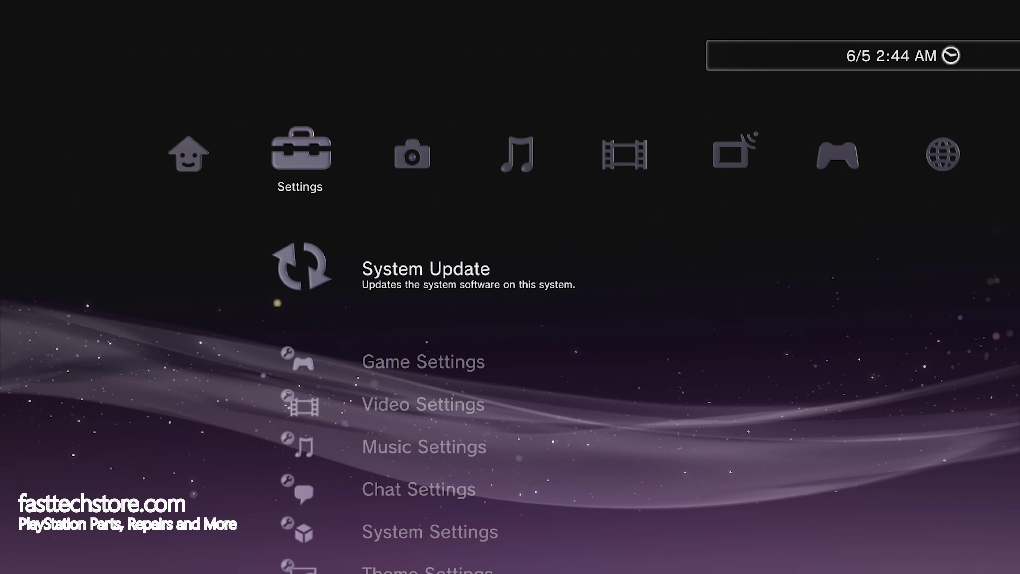
key("Return")
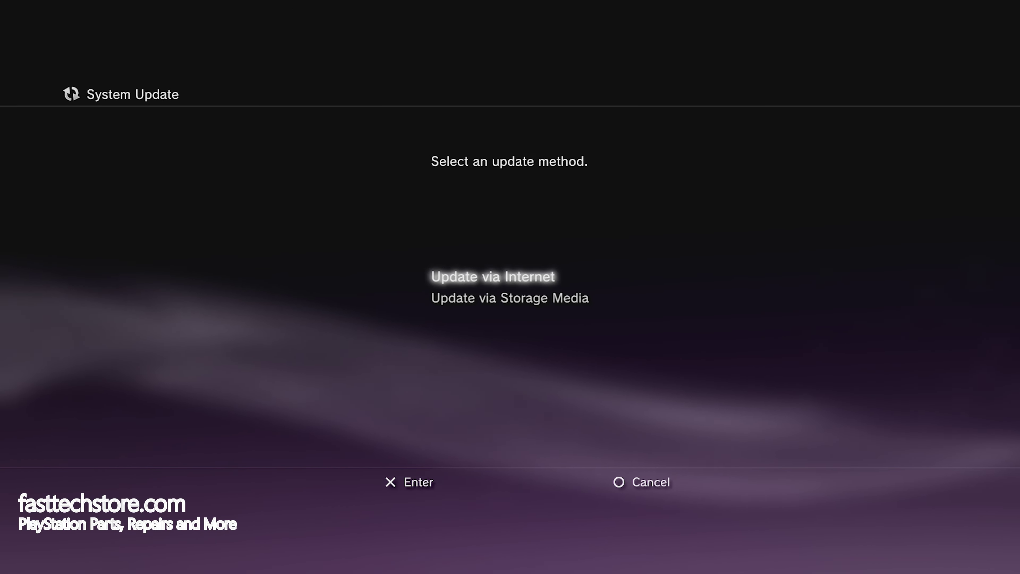
key("Down")
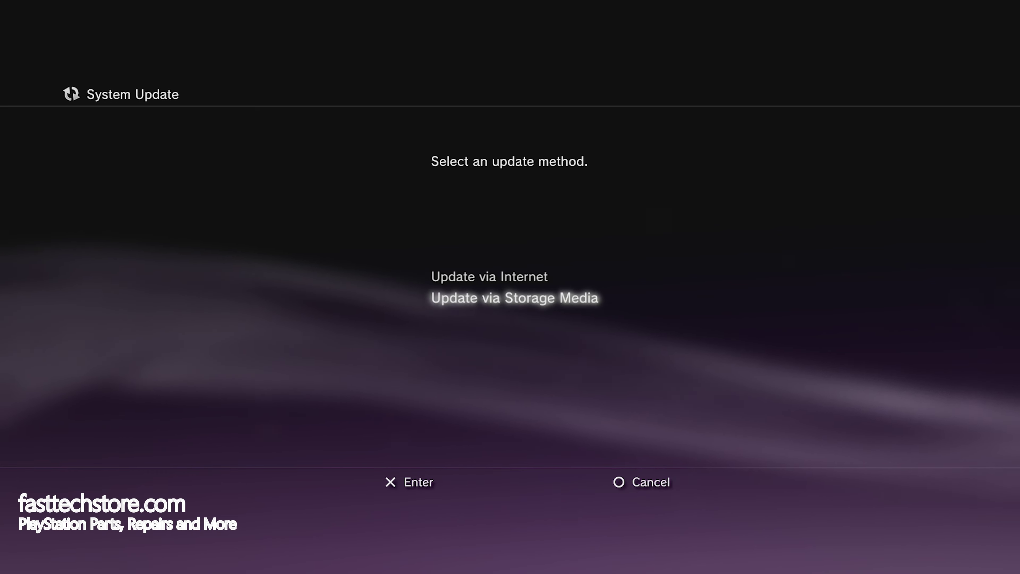
key("Return")
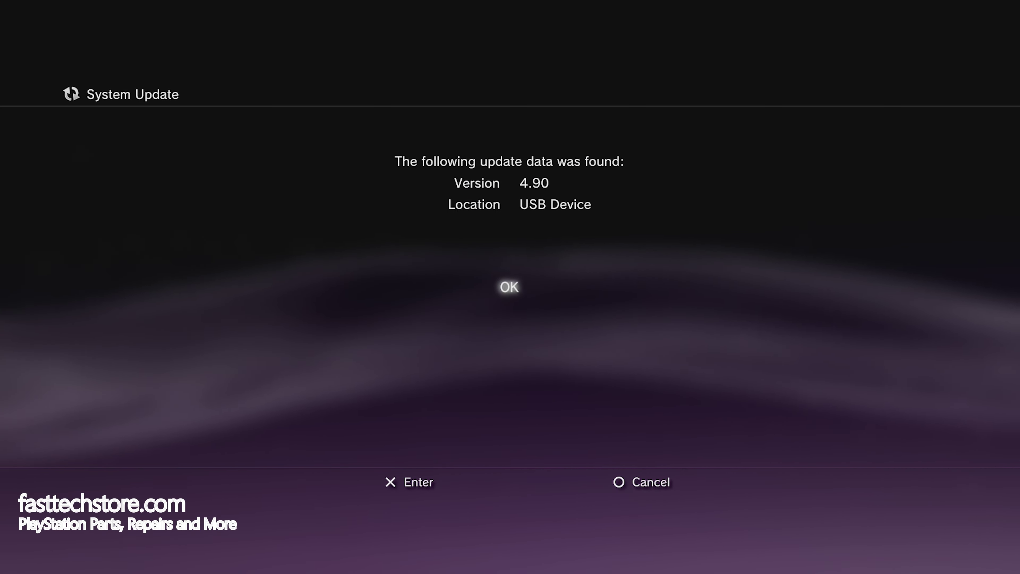
key("Return")
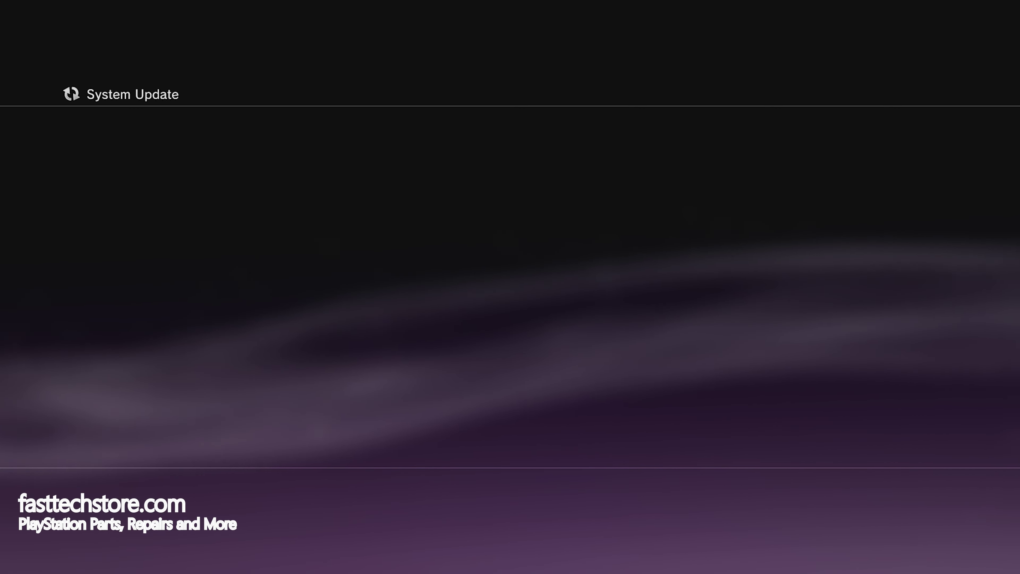
key("Right")
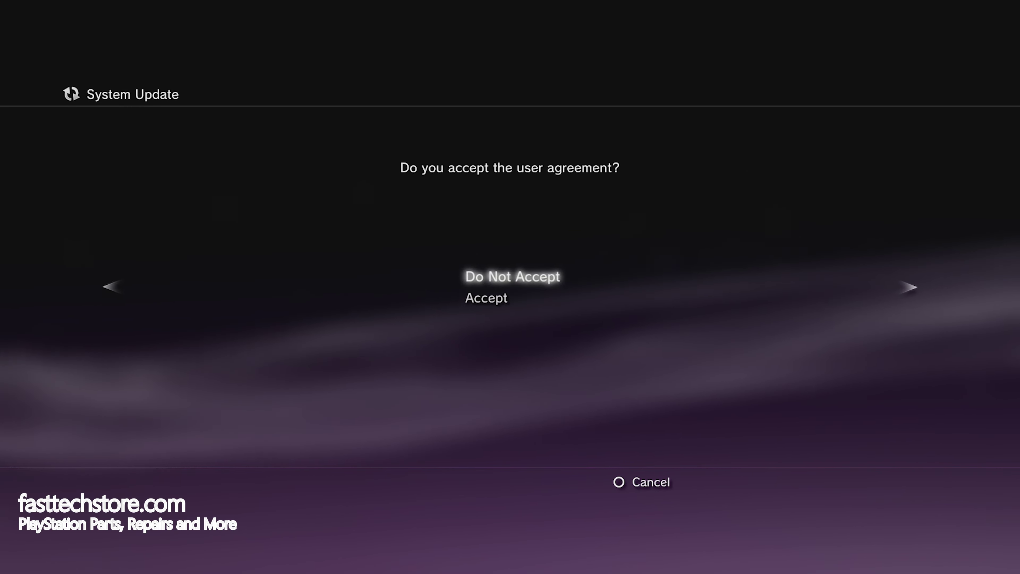
key("Down")
key("Return")
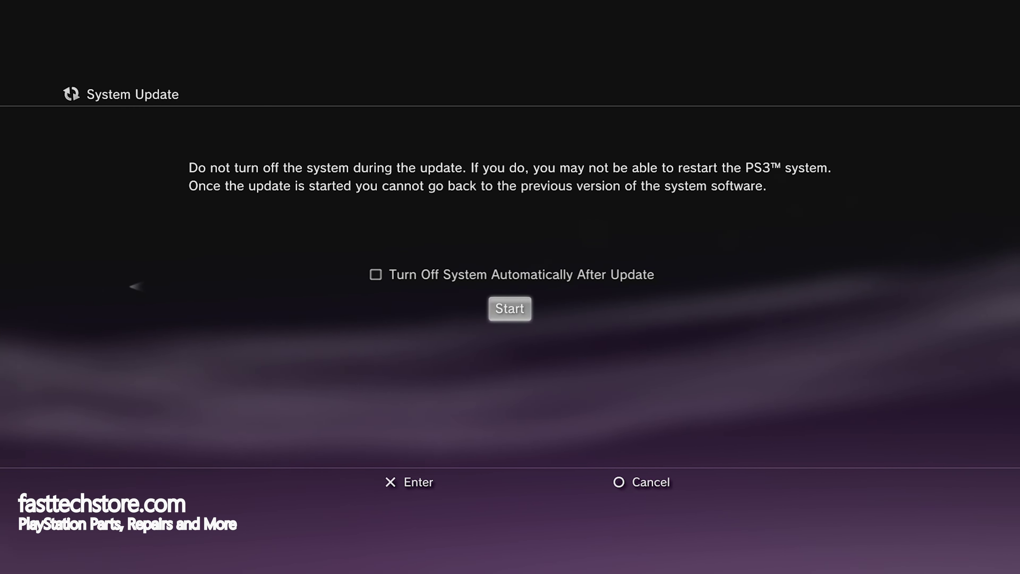
key("Return")
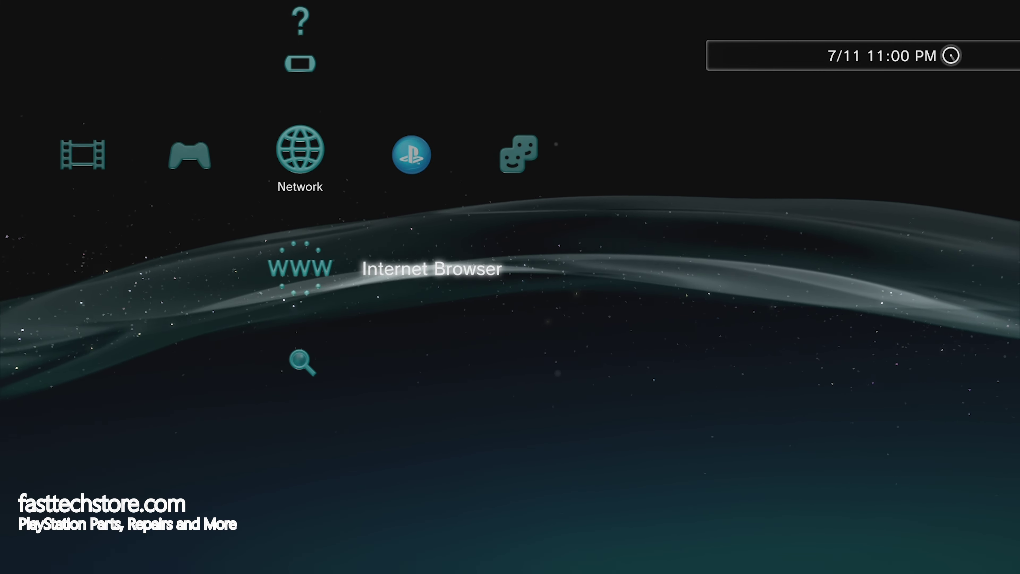
Launch the Internet Browser and open its Tools > Home Page settings
key("Return")
key("Menu")
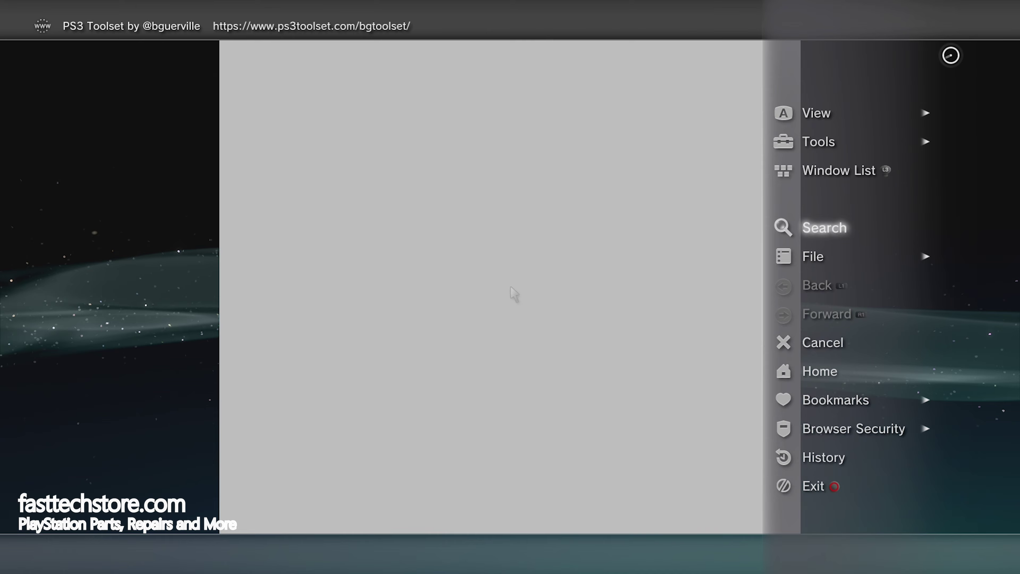
key("Up")
key("Up")
key("Right")
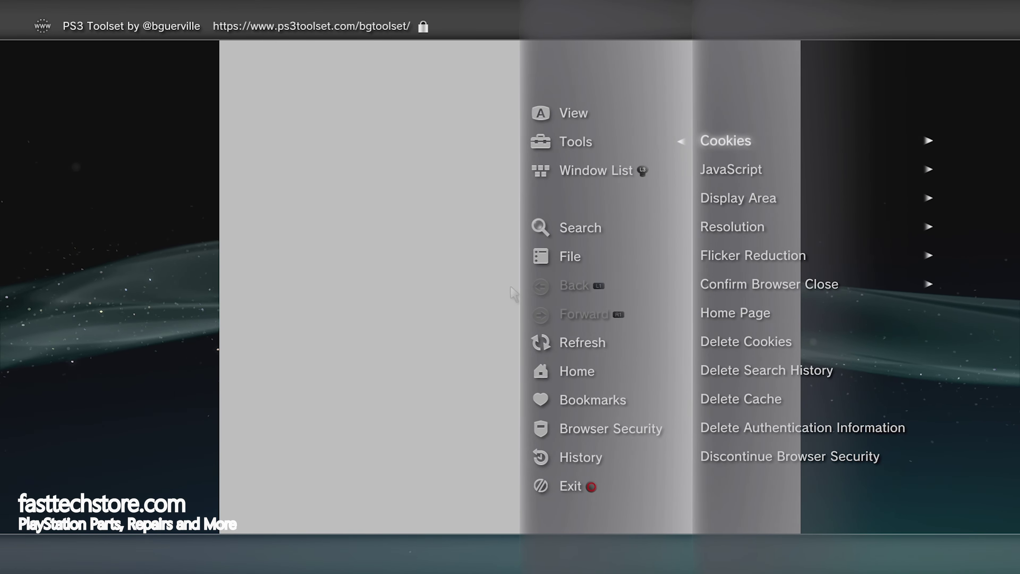
key("Down")
key("Down")
key("Down")
key("Down")
key("Down")
key("Down")
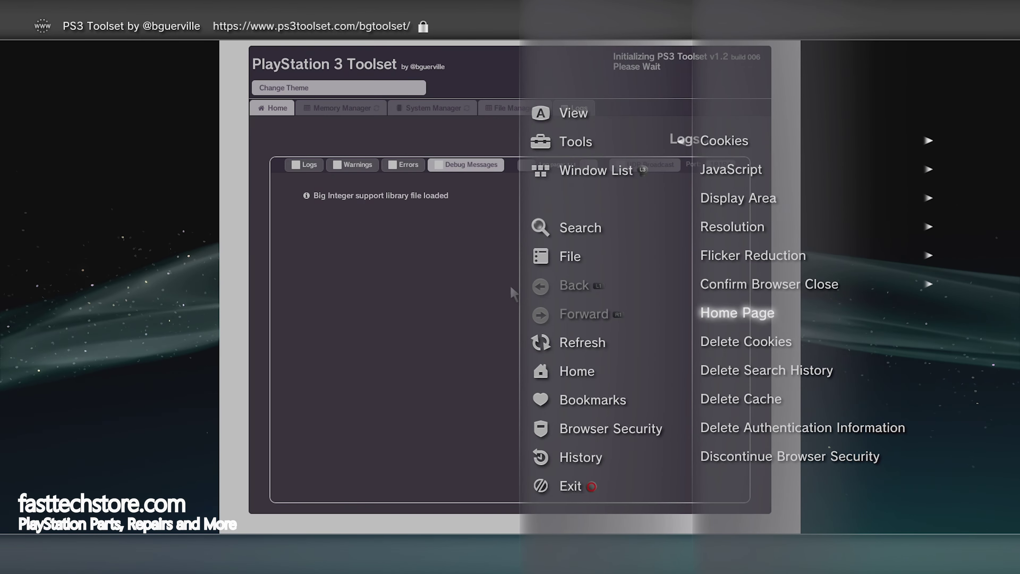
key("Return")
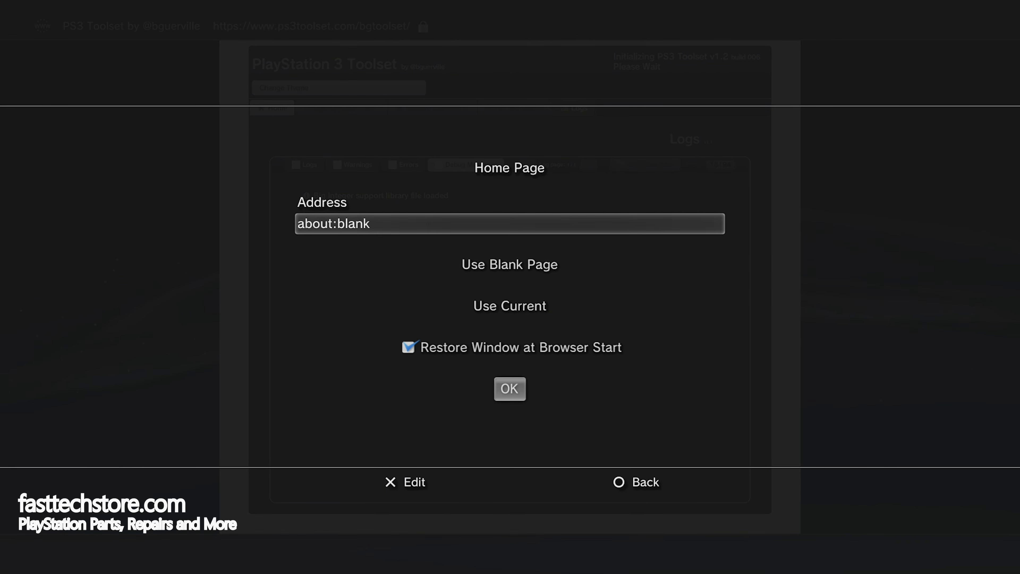
Replace the about:blank home page address with fasttech.ca
key("Down")
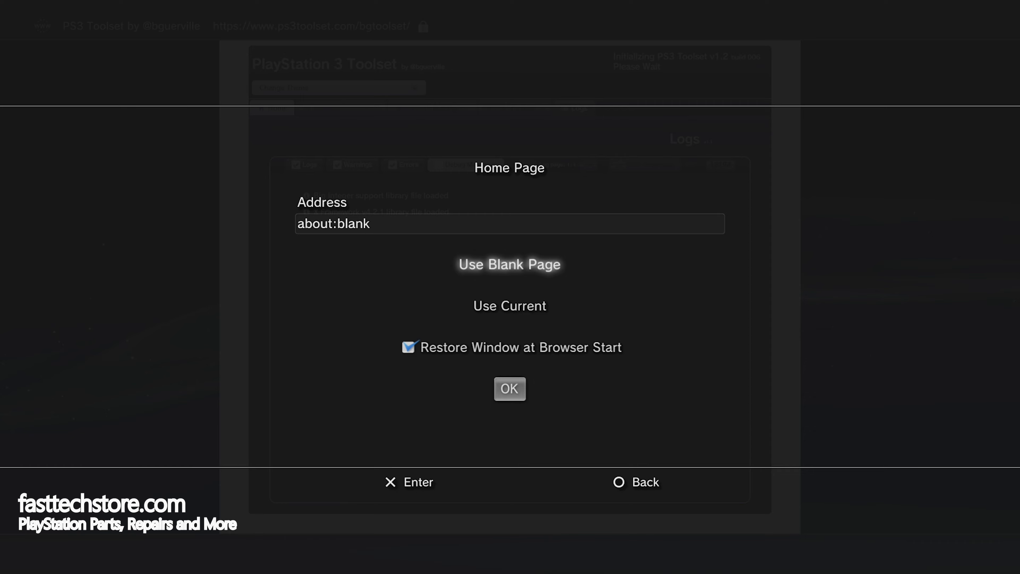
key("Up")
key("Return")
type("fastt")
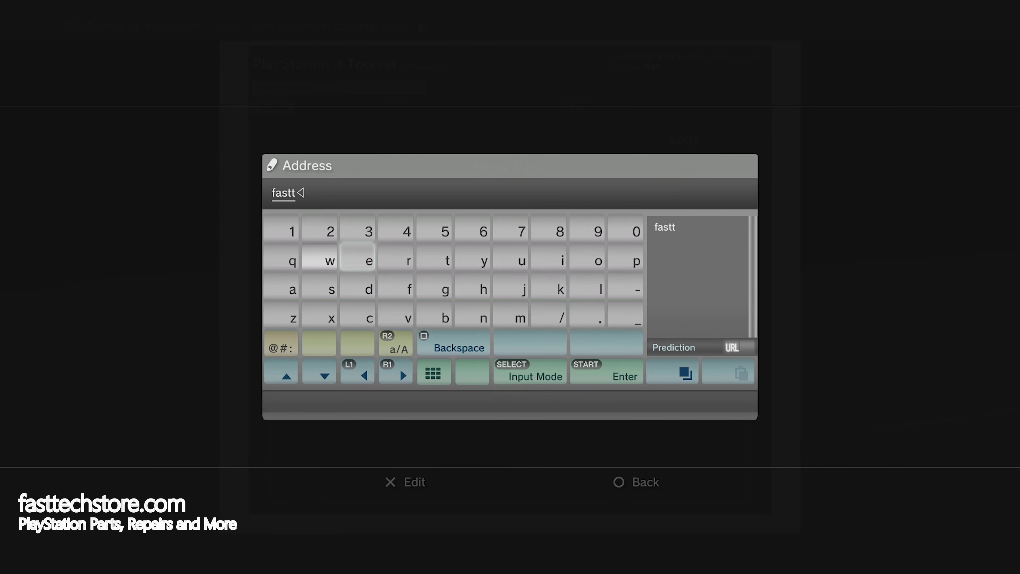
type("ech.ca")
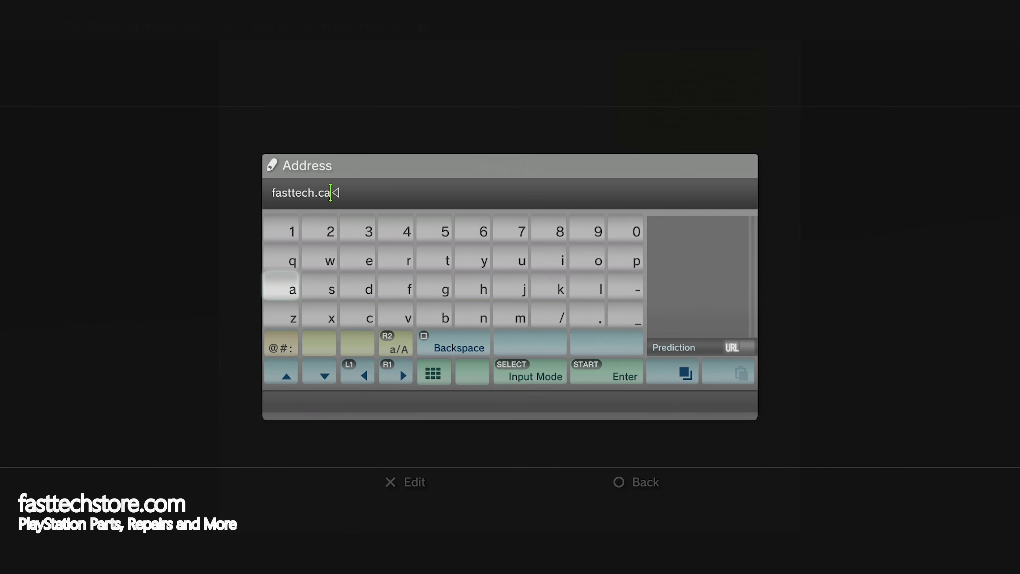
key("Return")
key("Down")
key("Down")
key("Down")
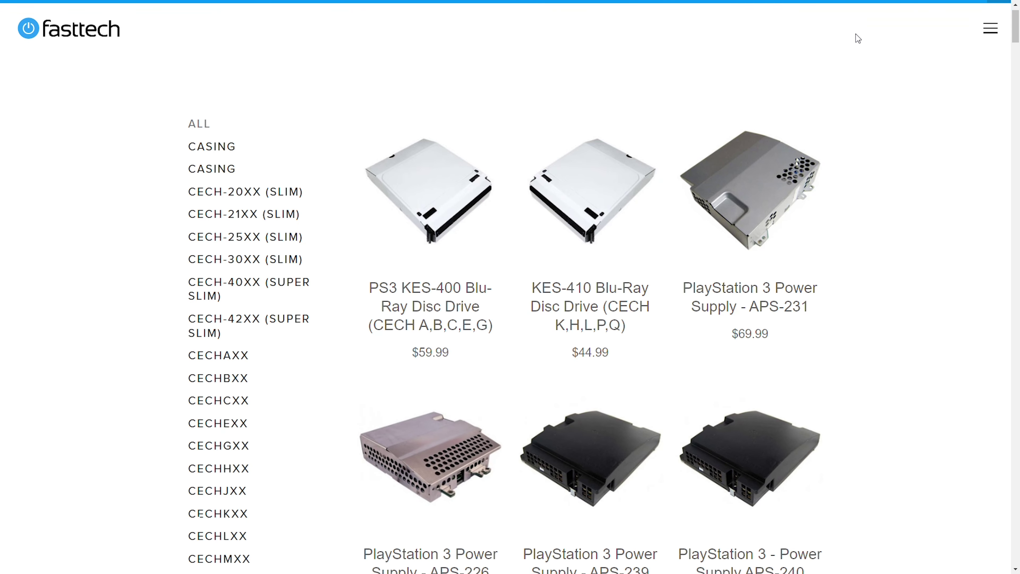
scroll(857, 38, "down", 10)
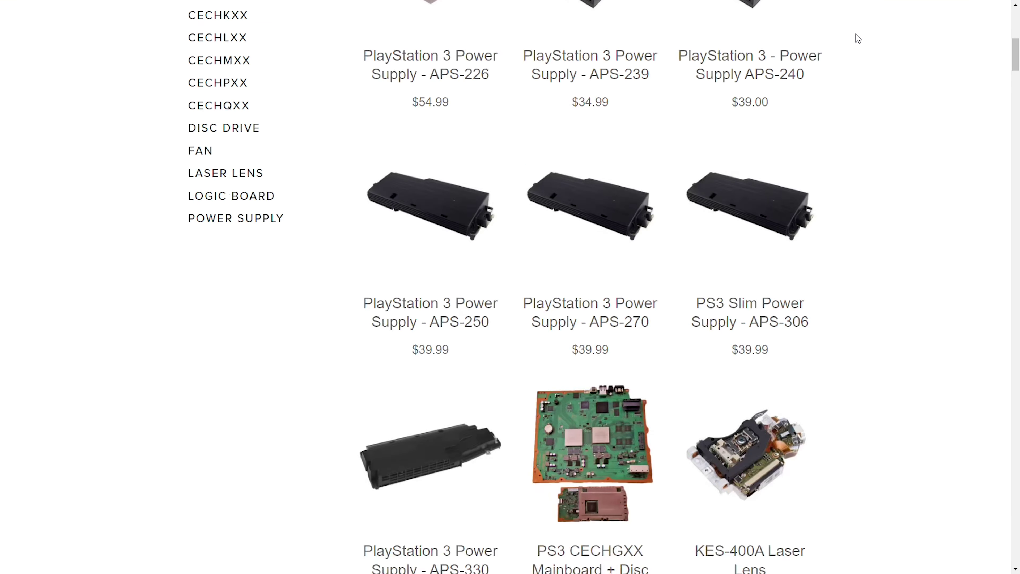
Scroll the fasttech.ca product grid and open the PS3 BMD-001 disc drive logic board page
scroll(855, 34, "down", 20)
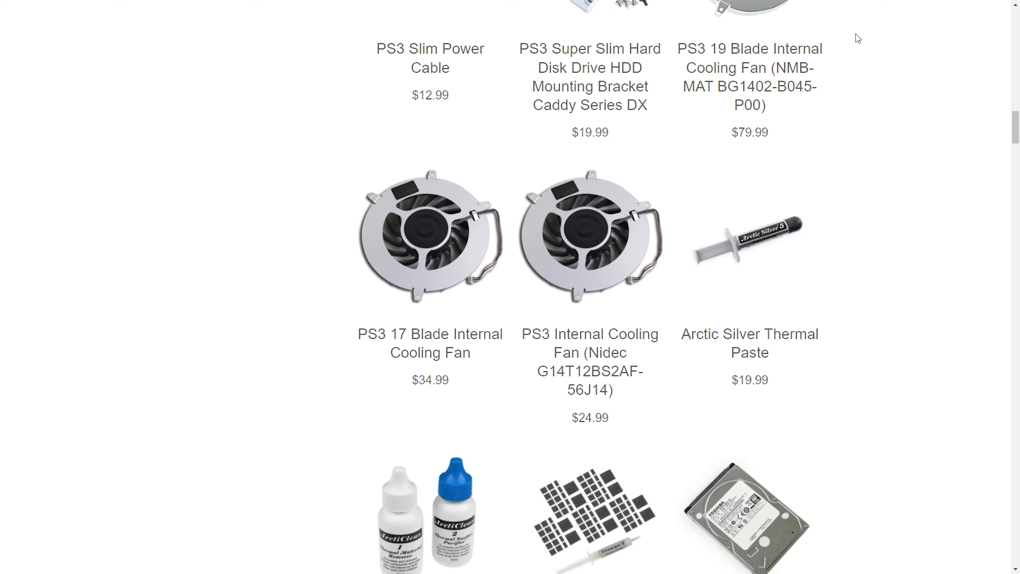
scroll(855, 34, "down", 20)
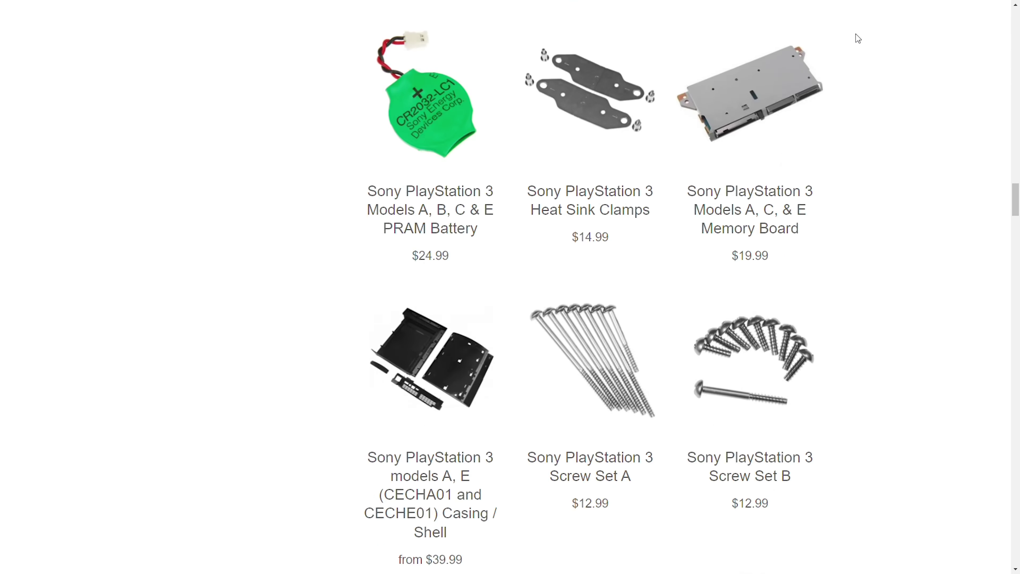
scroll(856, 33, "down", 20)
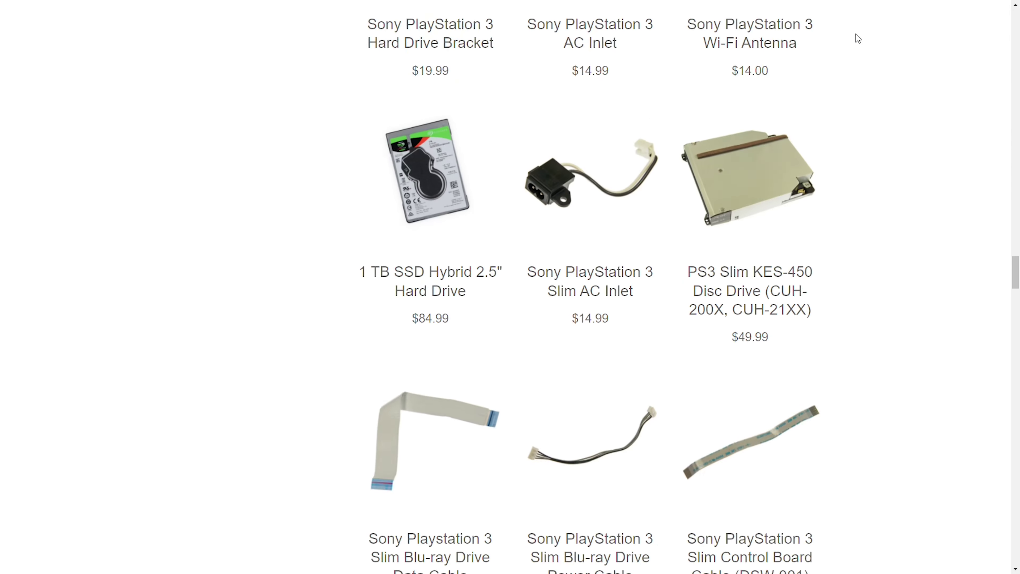
scroll(855, 34, "down", 20)
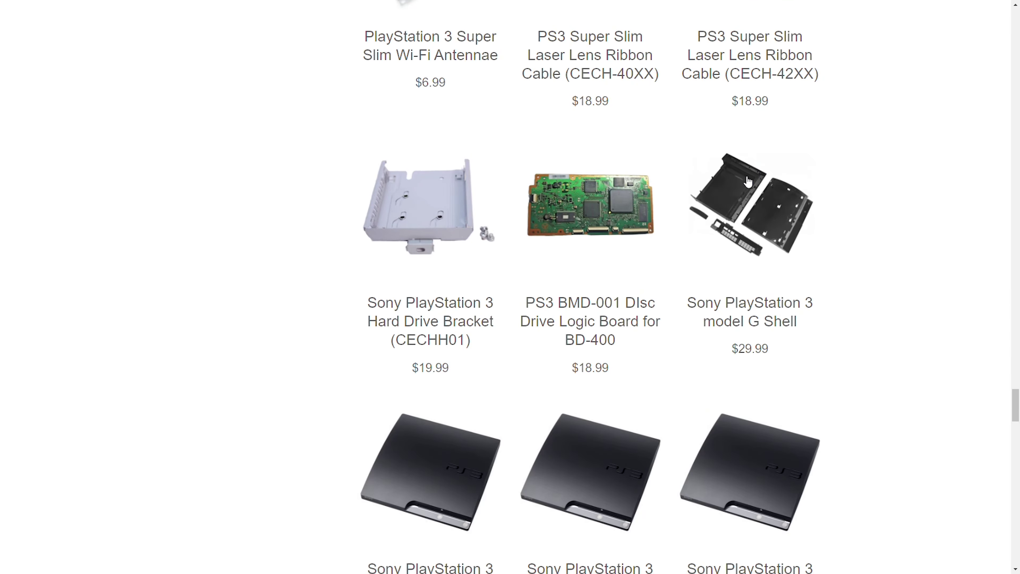
left_click(626, 233)
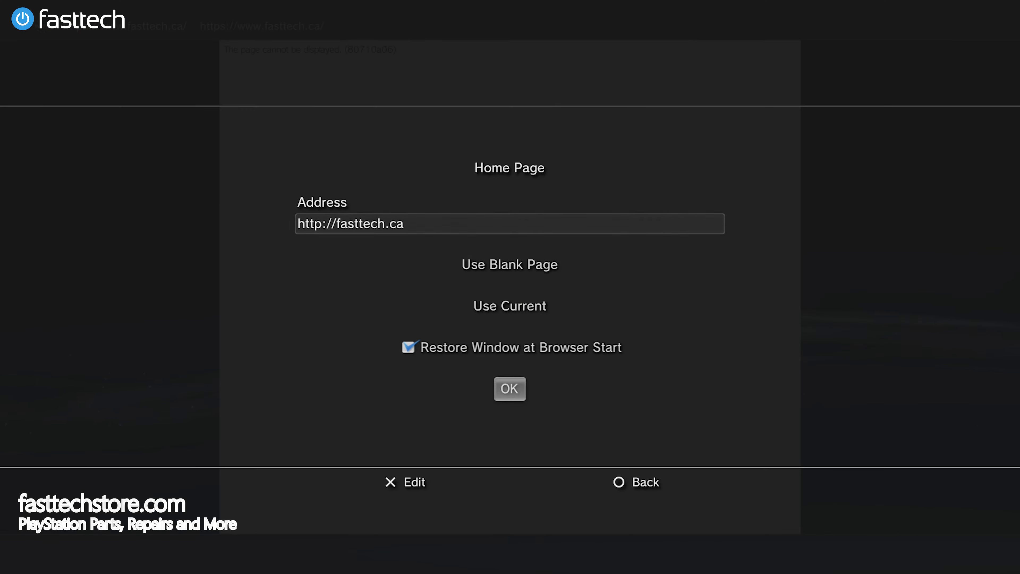
Move to Use Blank Page in the PS3 Home Page settings to restore about:blank
key("Down")
key("Up")
key("Down")
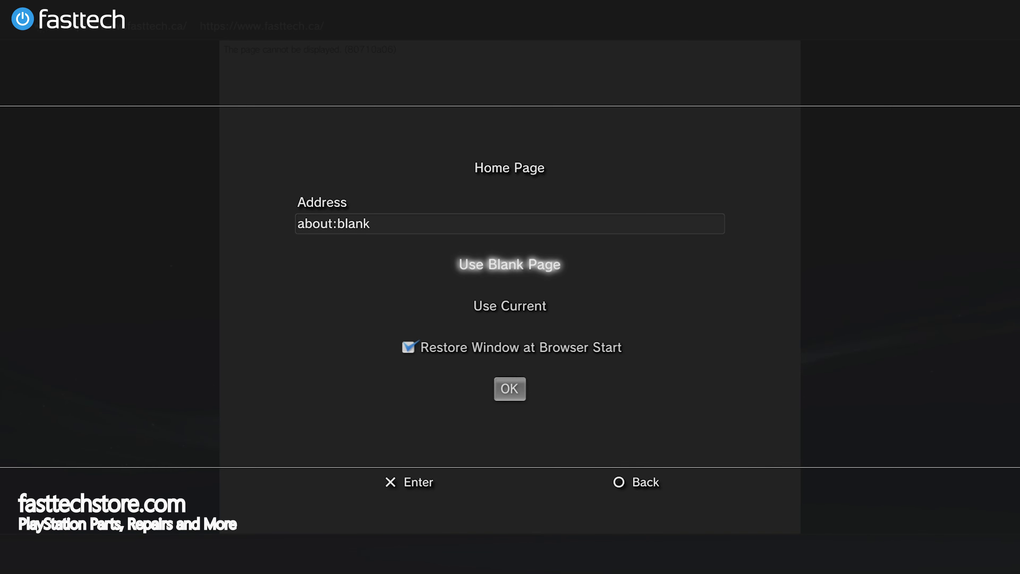
Apply the blank home page setting and close the browser options
key("Return")
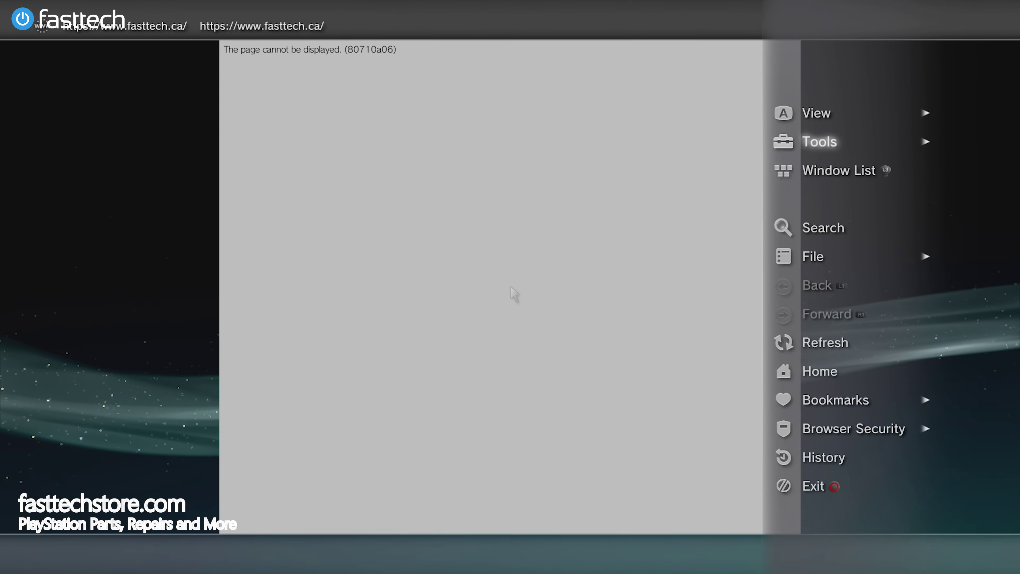
key("Down")
key("Down")
key("Down")
key("Down")
key("Down")
key("Down")
key("Down")
key("Down")
key("Down")
key("Escape")
Delete the browser cookies from the Tools options
key("Menu")
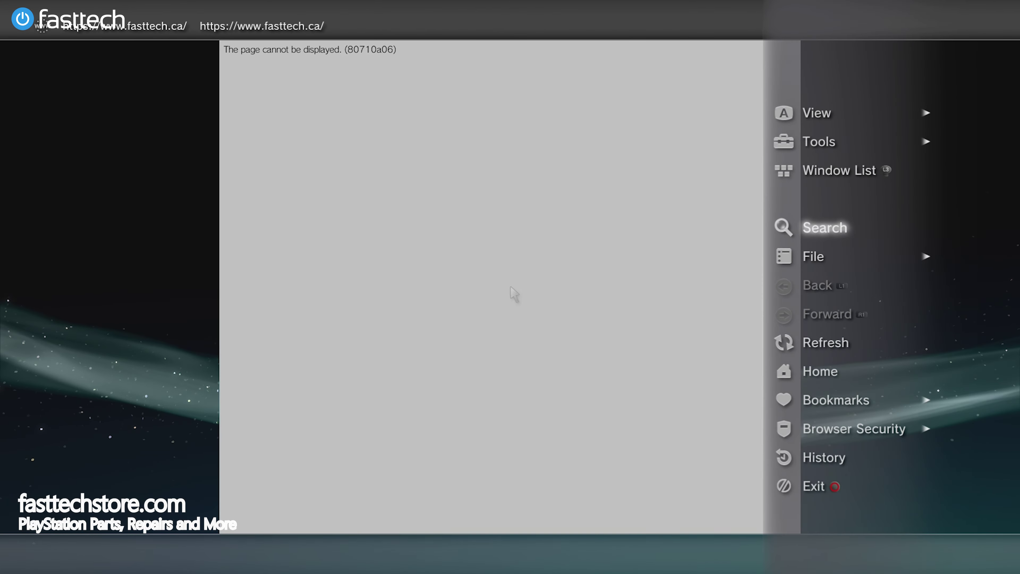
key("Up")
key("Up")
key("Right")
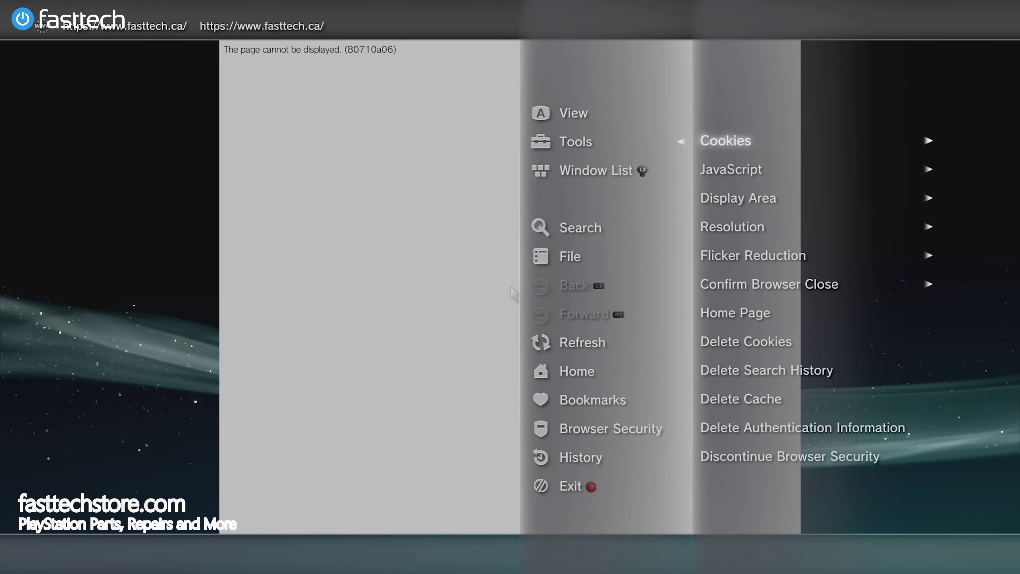
key("Down")
key("Down")
key("Down")
key("Down")
key("Down")
key("Down")
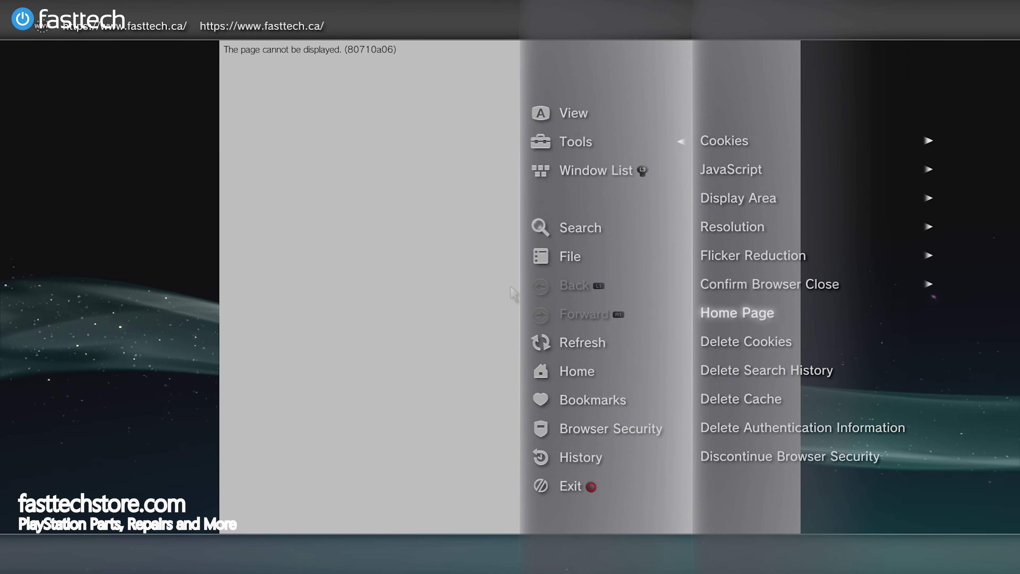
key("Down")
key("Return")
key("Return")
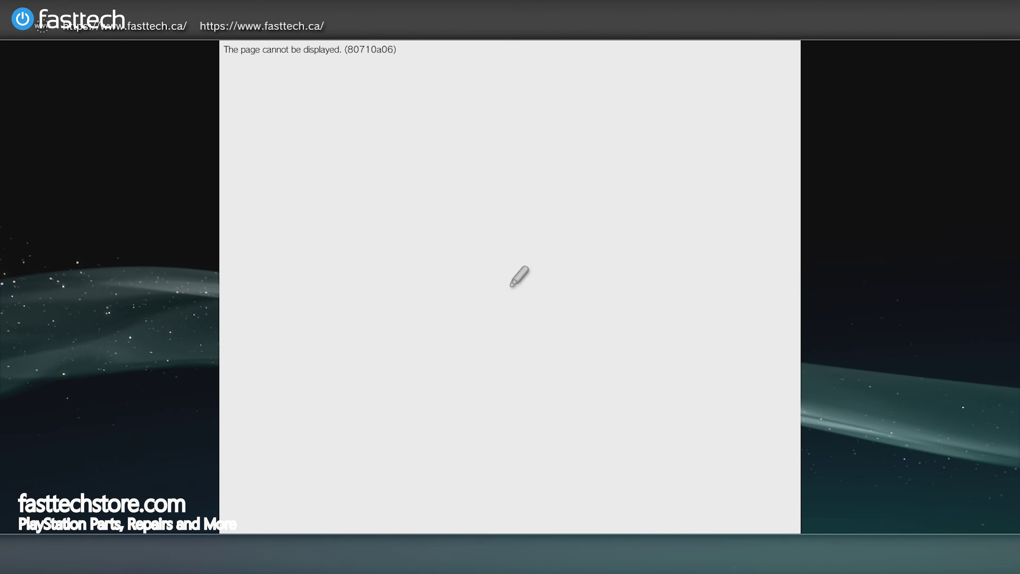
key("Menu")
Delete the browser's search history and confirm with Yes
key("Down")
key("Up")
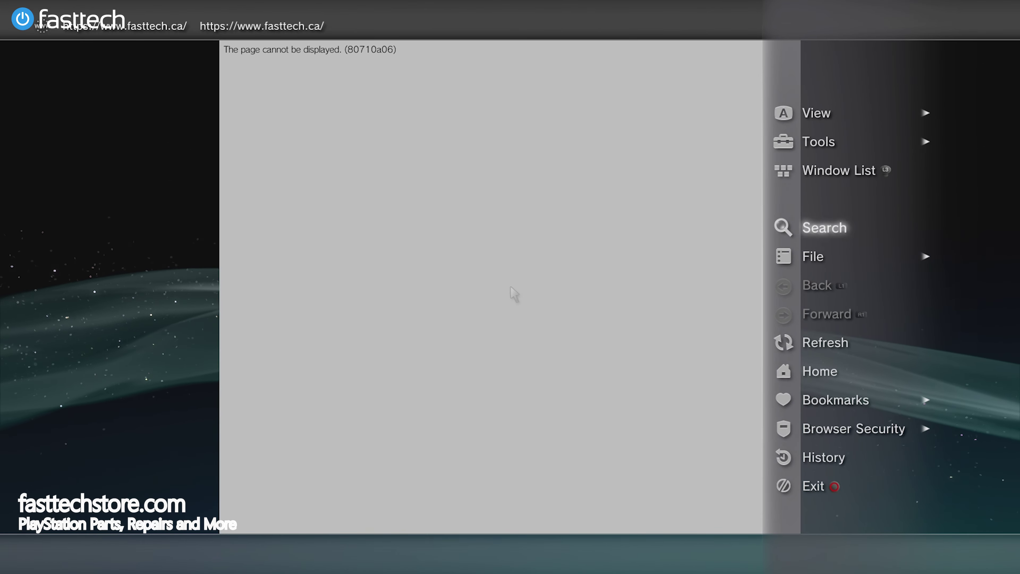
key("Up")
key("Up")
key("Right")
key("Down")
key("Down")
key("Up")
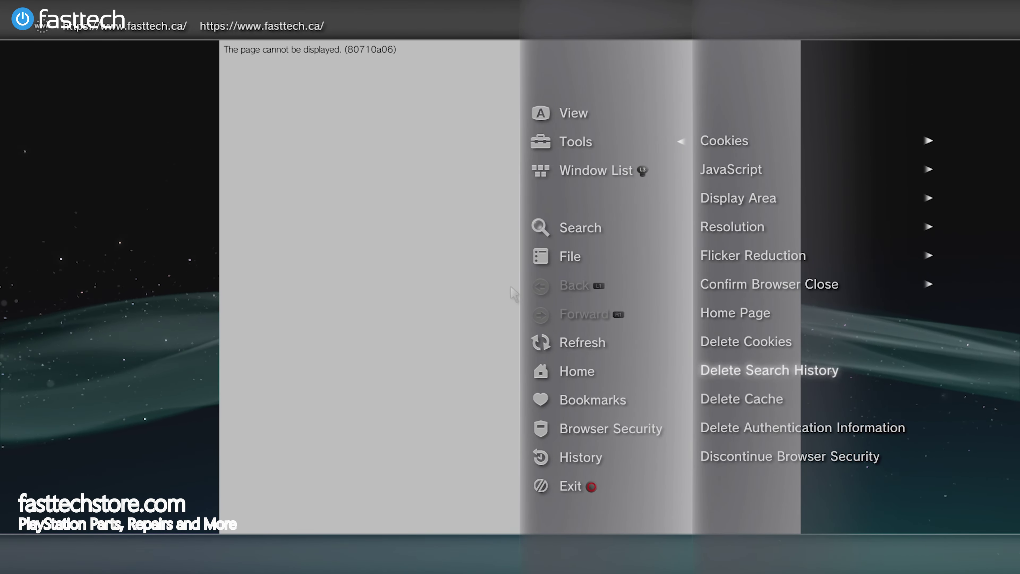
key("Return")
key("Left")
key("Return")
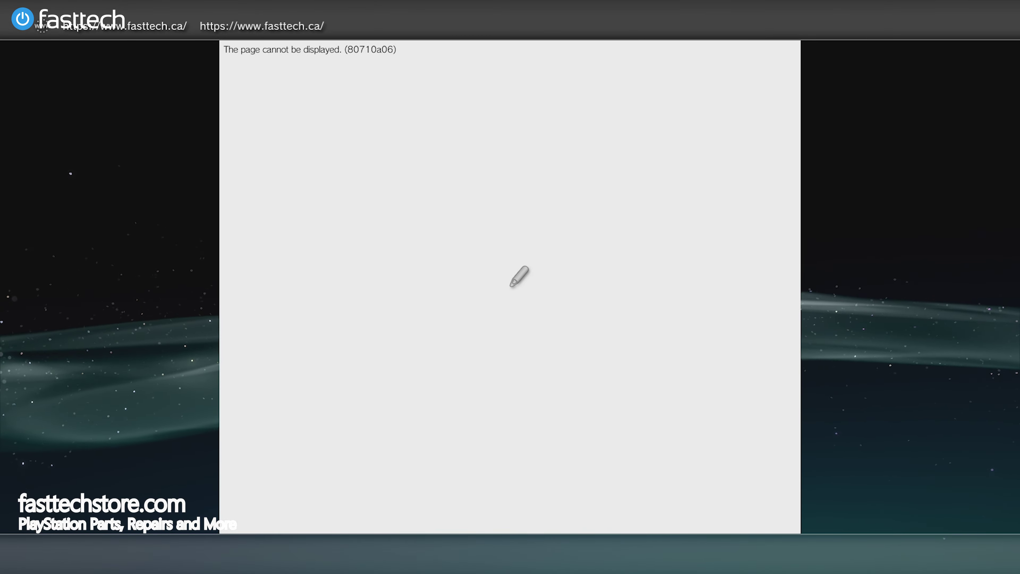
Delete the browser cache and confirm with Yes
key("Menu")
key("Right")
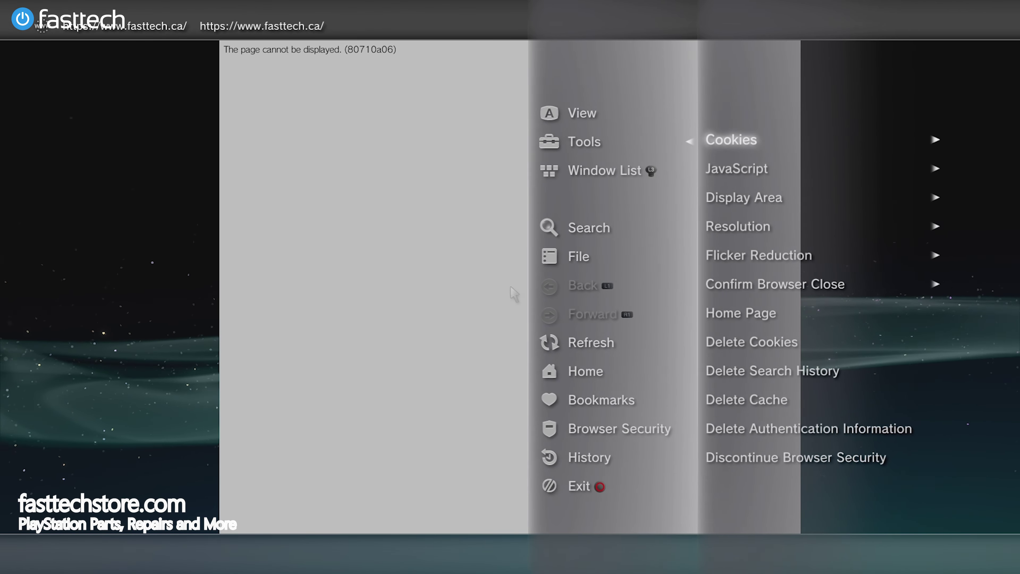
key("Down")
key("Down")
key("Down")
key("Down")
key("Down")
key("Down")
key("Down")
key("Down")
key("Down")
key("Return")
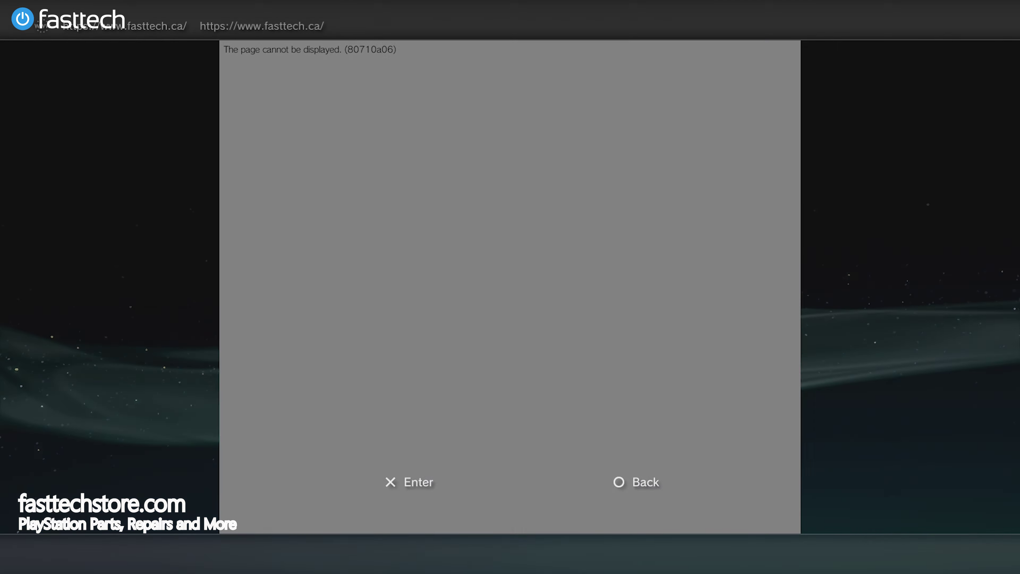
key("Left")
key("Return")
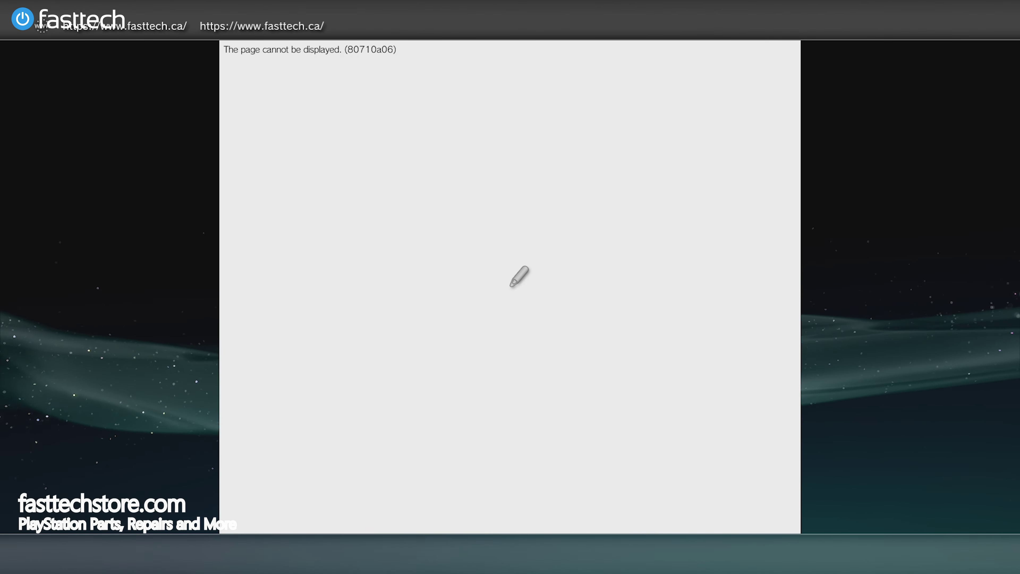
Delete all stored authentication information and confirm with Yes
key("Menu")
key("Up")
key("Up")
key("Right")
key("Down")
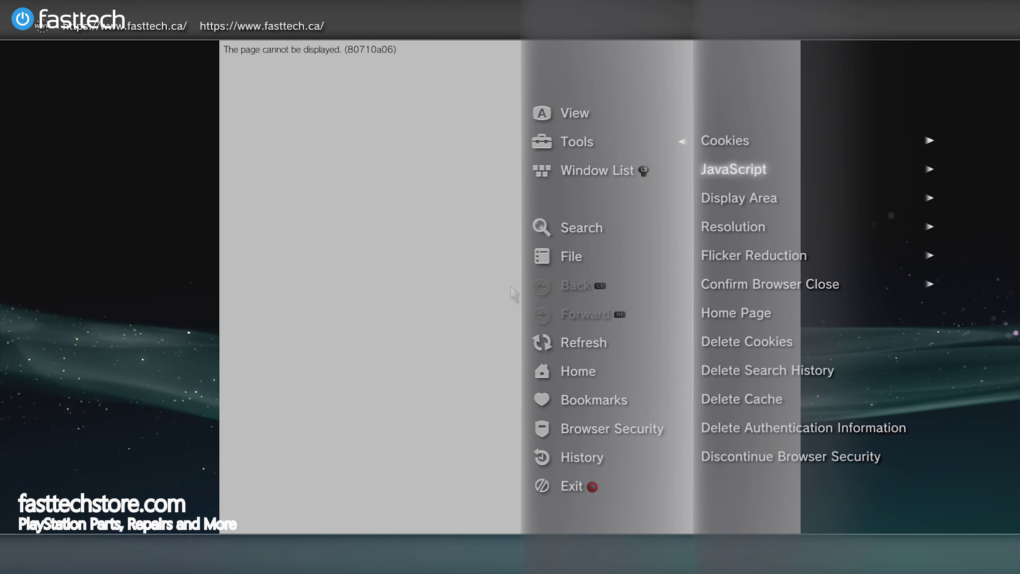
key("Down")
key("Down")
key("Down")
key("Down")
key("Down")
key("Down")
key("Down")
key("Down")
key("Down")
key("Return")
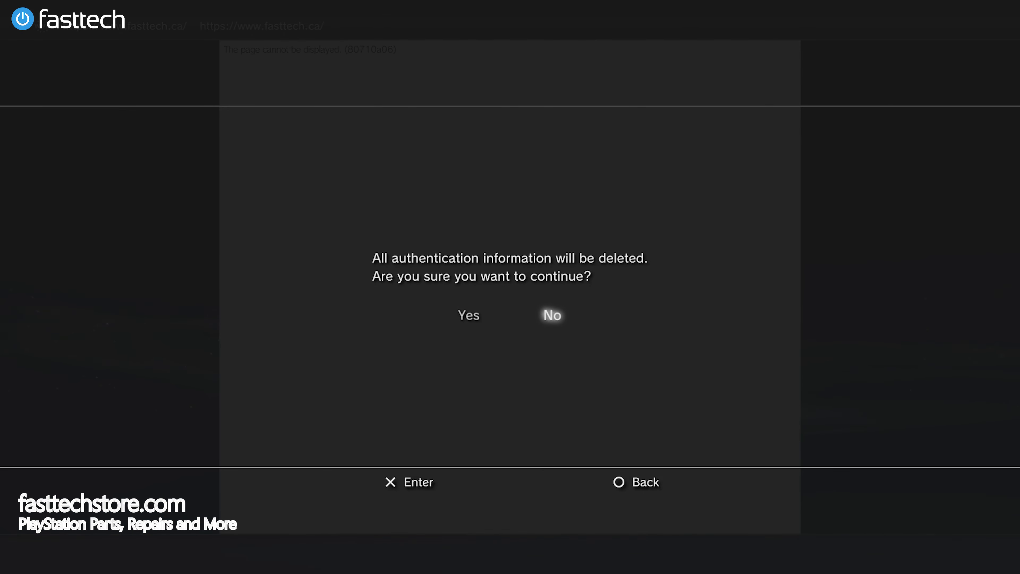
key("Return")
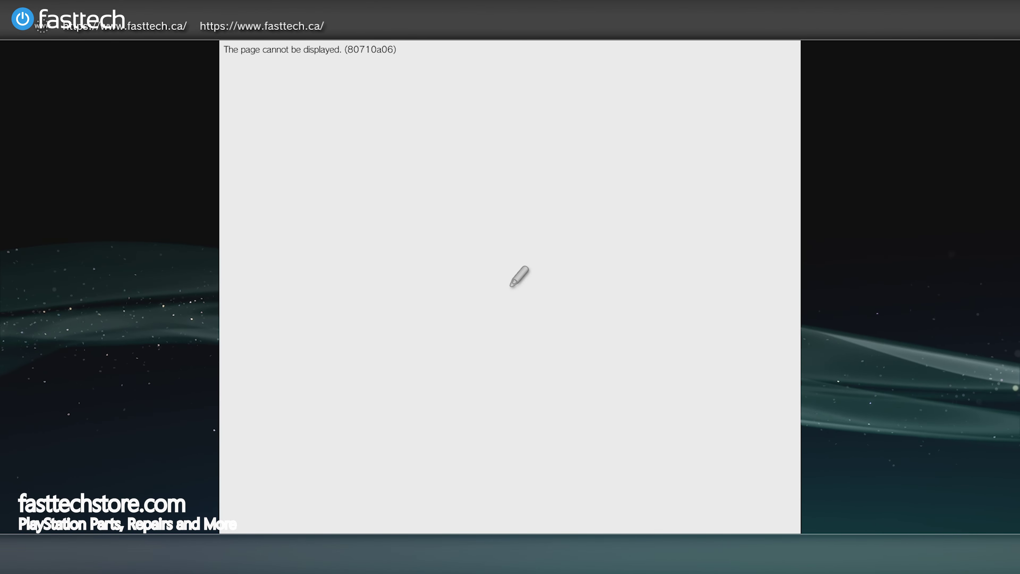
key("Menu")
key("Down")
key("Down")
key("Down")
key("Down")
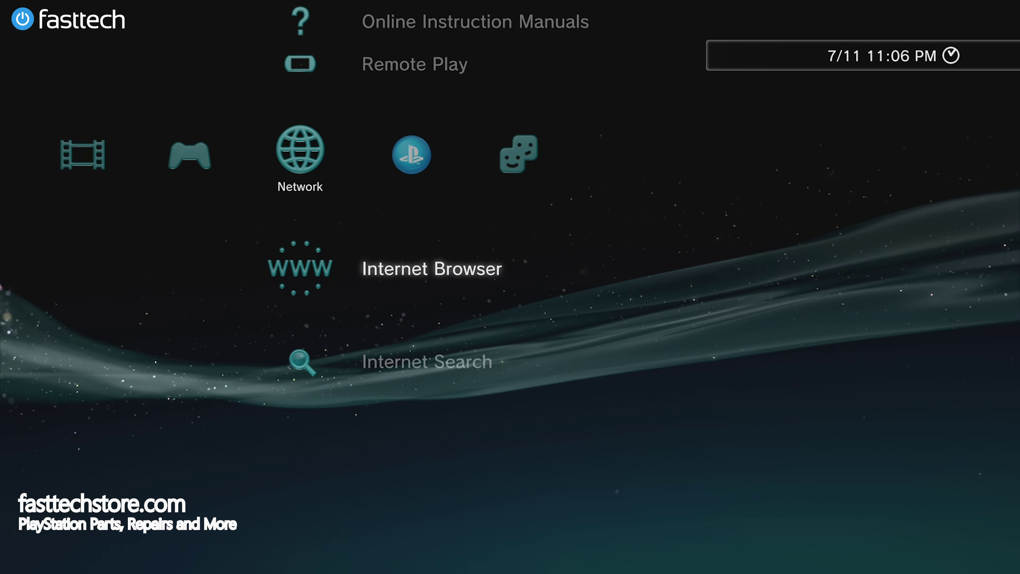
Set the PS3 date and time via Internet so the clock reads 7/11/2023 11:06 PM
key("Left")
key("Left")
key("Left")
key("Left")
key("Left")
key("Left")
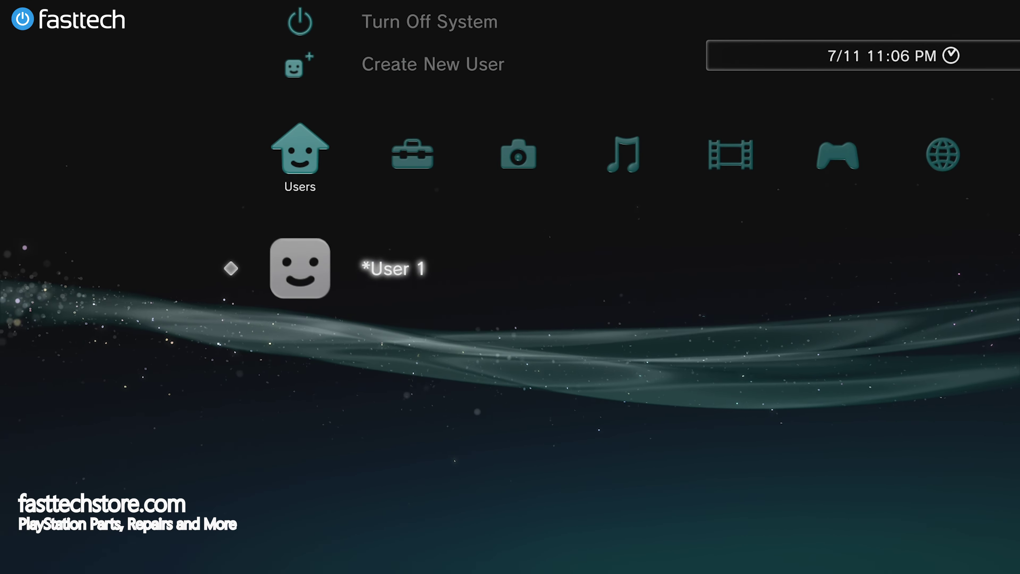
key("Right")
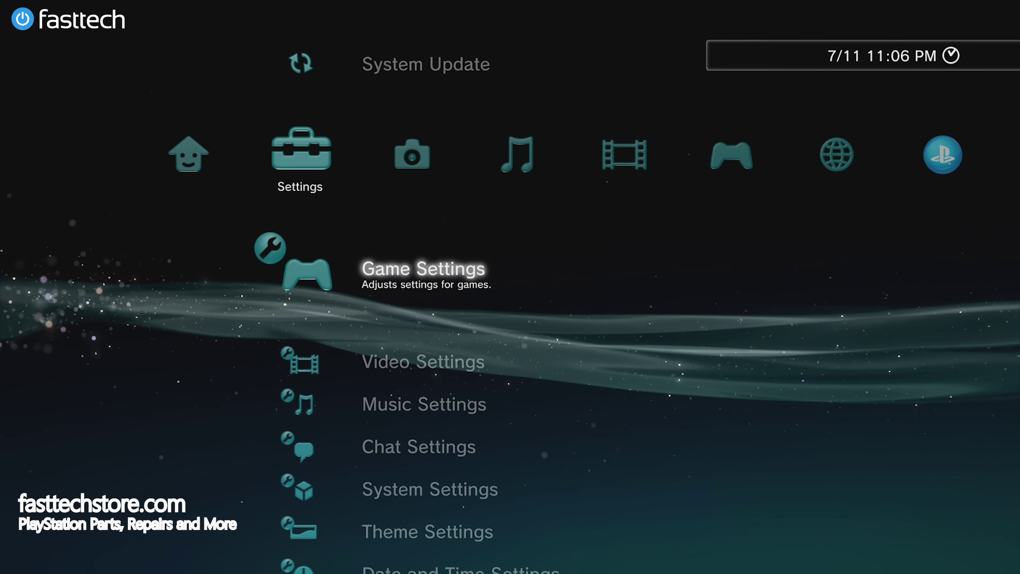
key("Down")
key("Down")
key("Down")
key("Down")
key("Down")
key("Down")
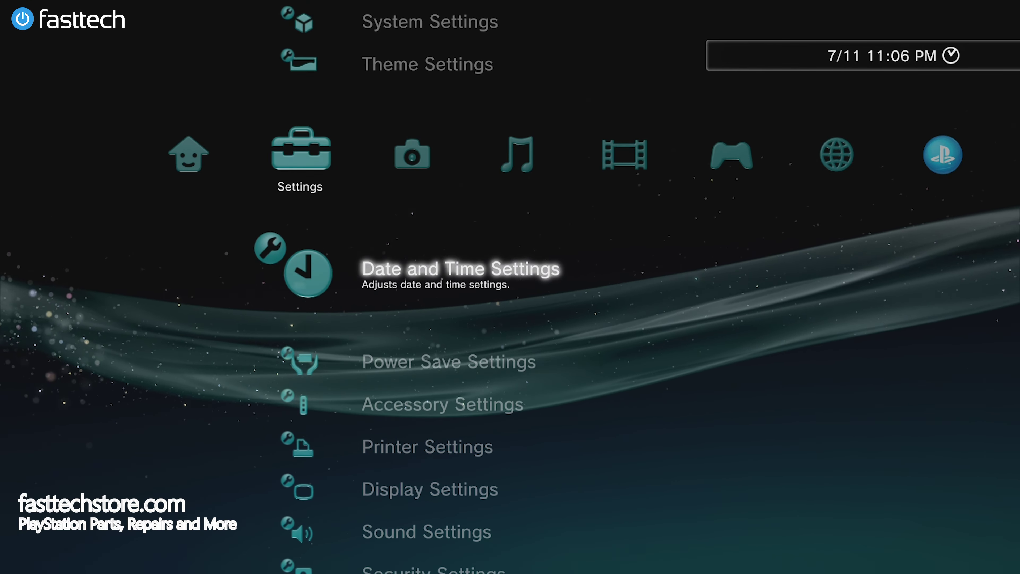
key("Return")
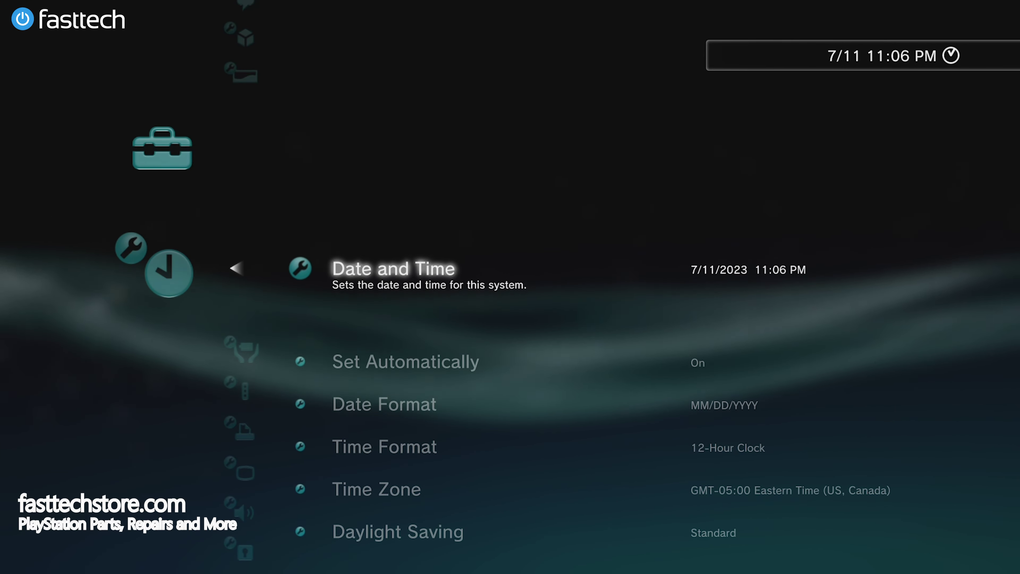
key("Return")
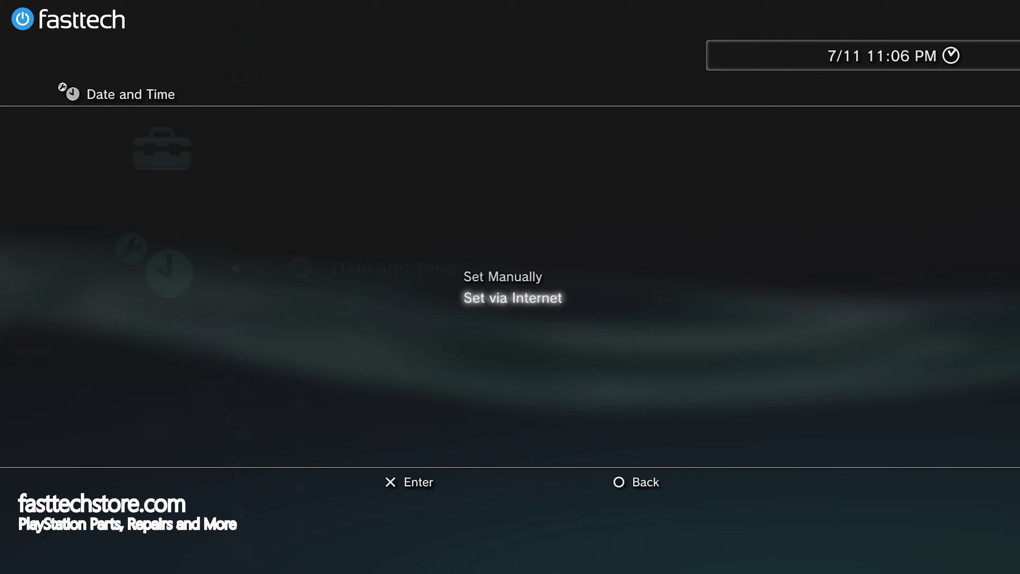
key("Return")
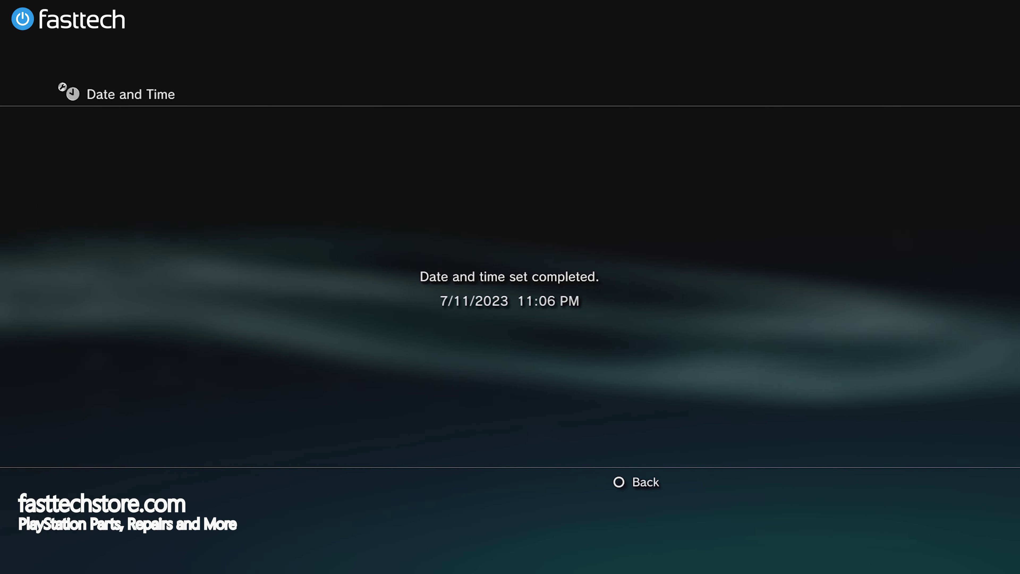
key("Escape")
key("Right")
key("Right")
key("Right")
key("Right")
key("Right")
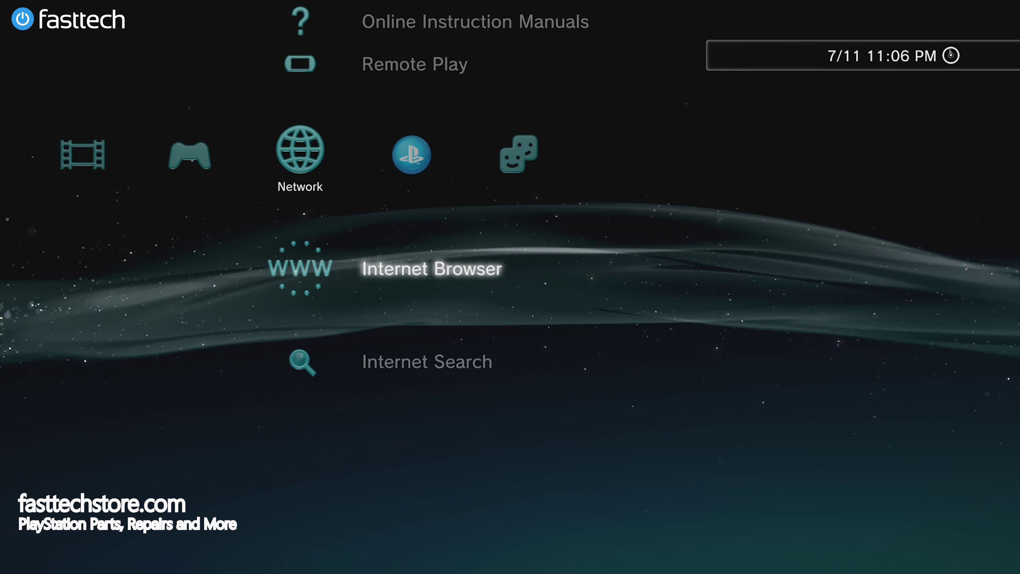
Launch the Internet Browser and clear about:blank from the Address Entry field
key("Return")
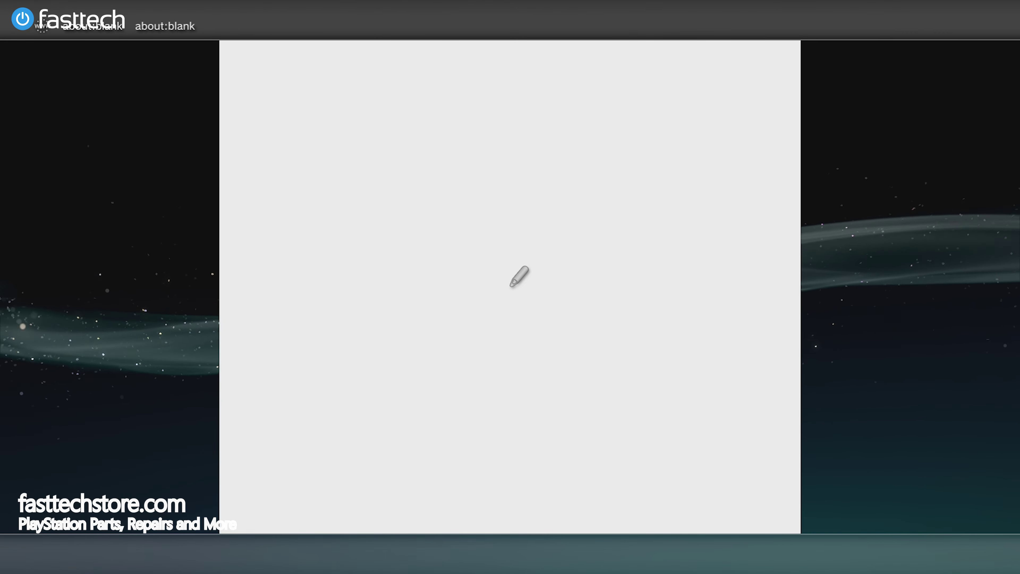
key("Menu")
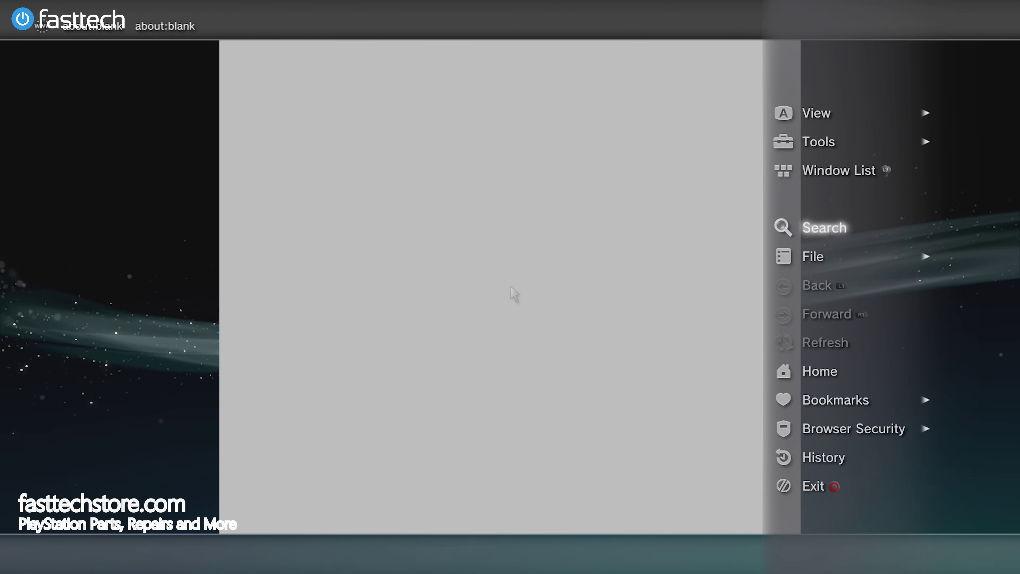
key("Return")
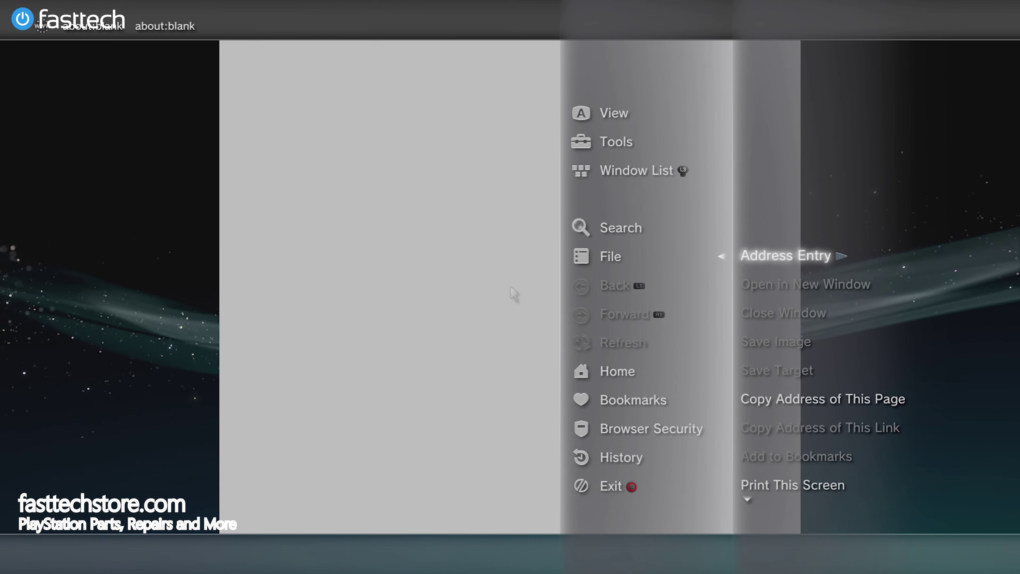
key("Return")
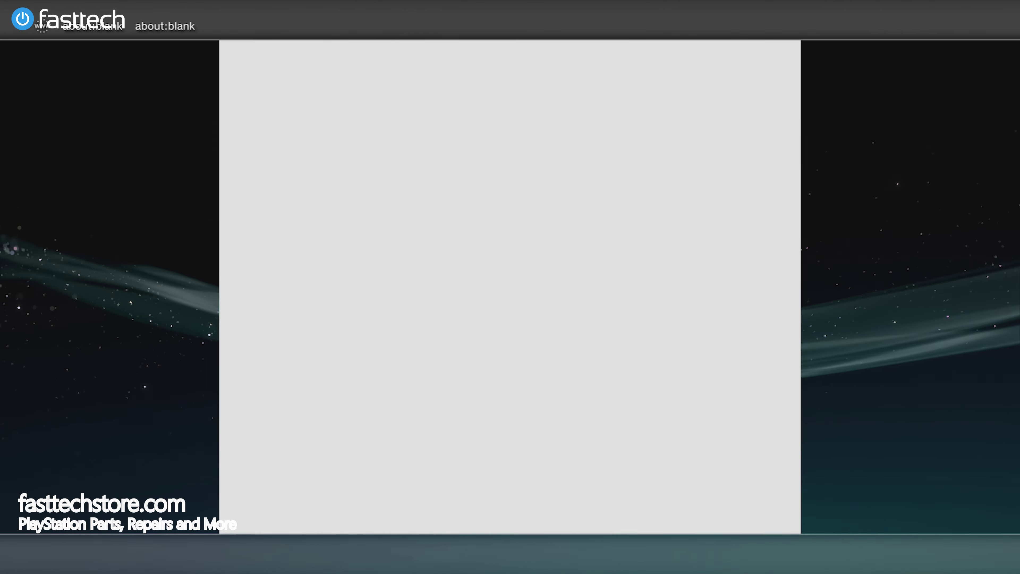
key("BackSpace")
key("BackSpace")
key("BackSpace")
key("BackSpace")
key("BackSpace")
key("BackSpace")
key("BackSpace")
key("BackSpace")
key("BackSpace")
key("BackSpace")
key("BackSpace")
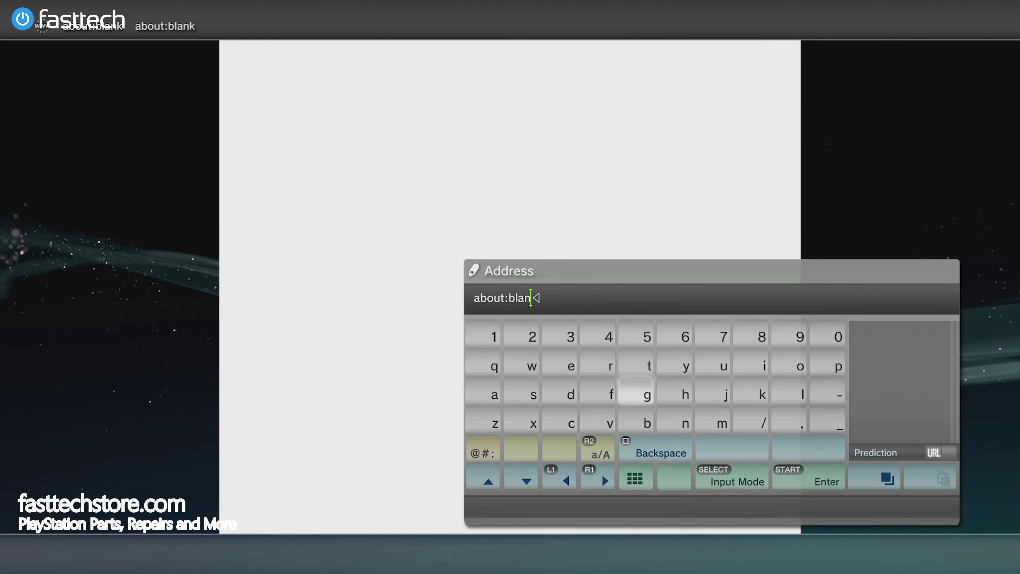
key("Right")
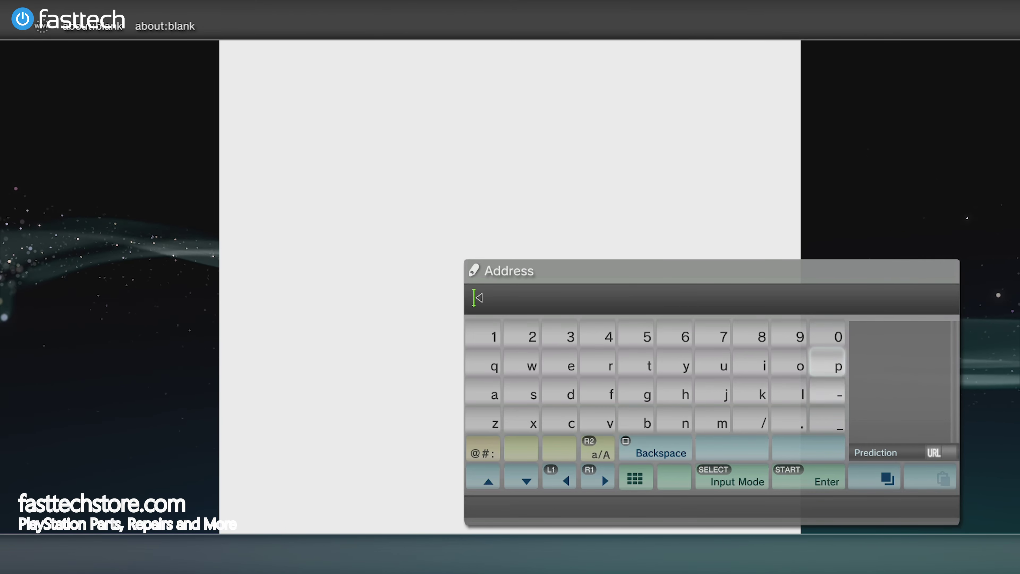
Type 'ps3t' and accept the ps3toolset.com suggestion as the address
type("ps")
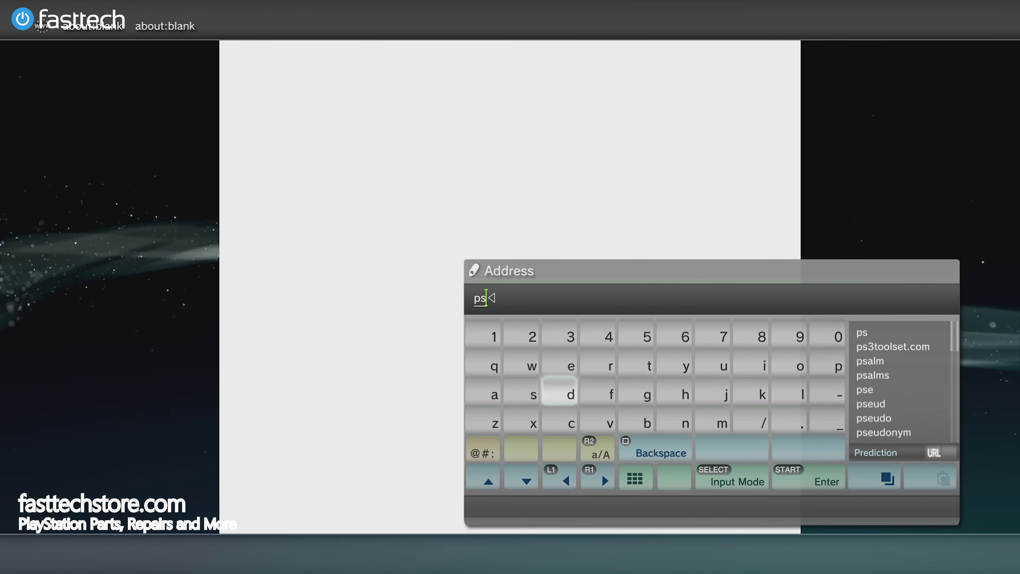
type("3t")
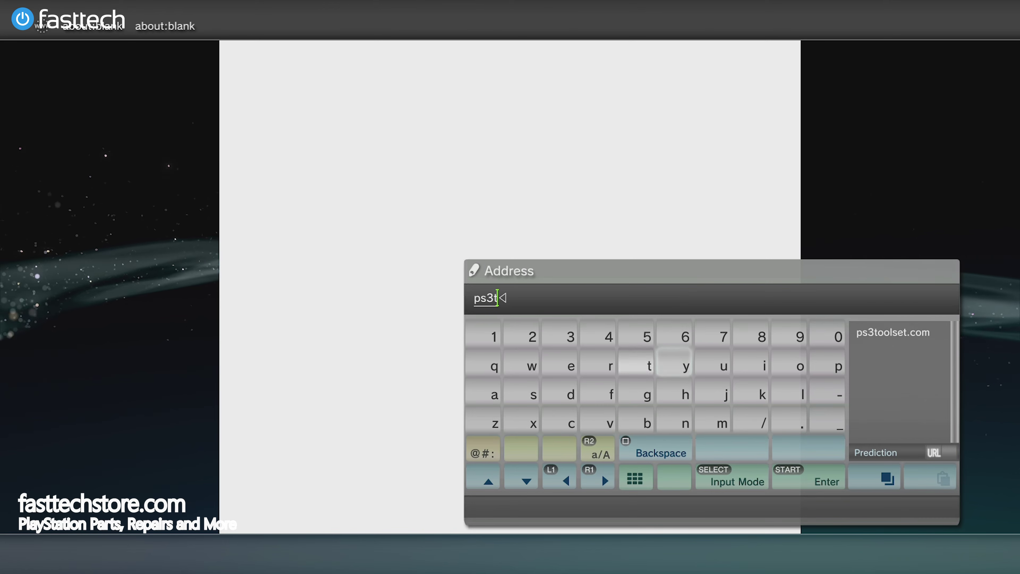
key("Left")
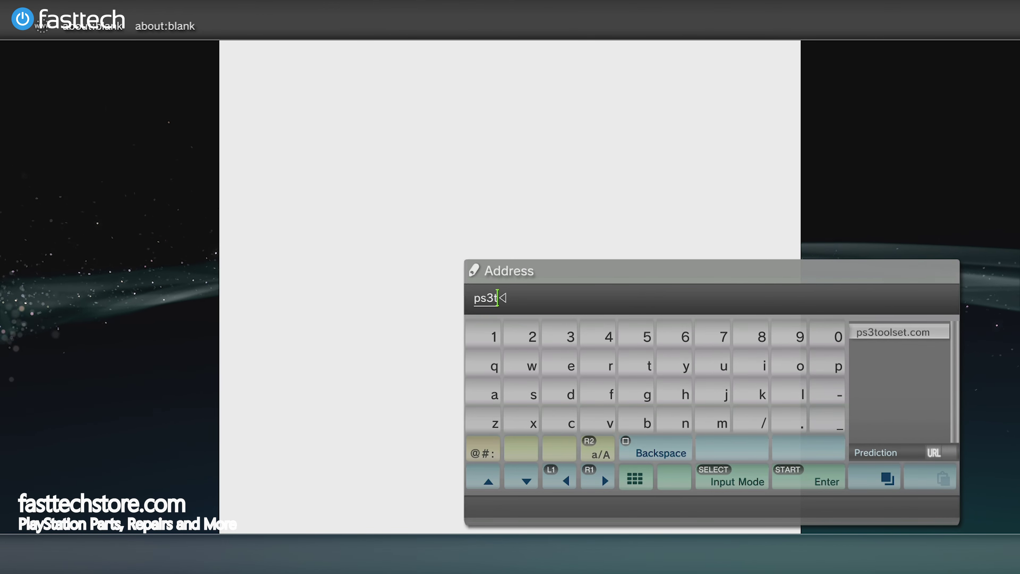
key("Left")
key("Left")
key("Left")
key("Left")
key("Left")
key("Left")
key("Left")
key("Up")
key("Left")
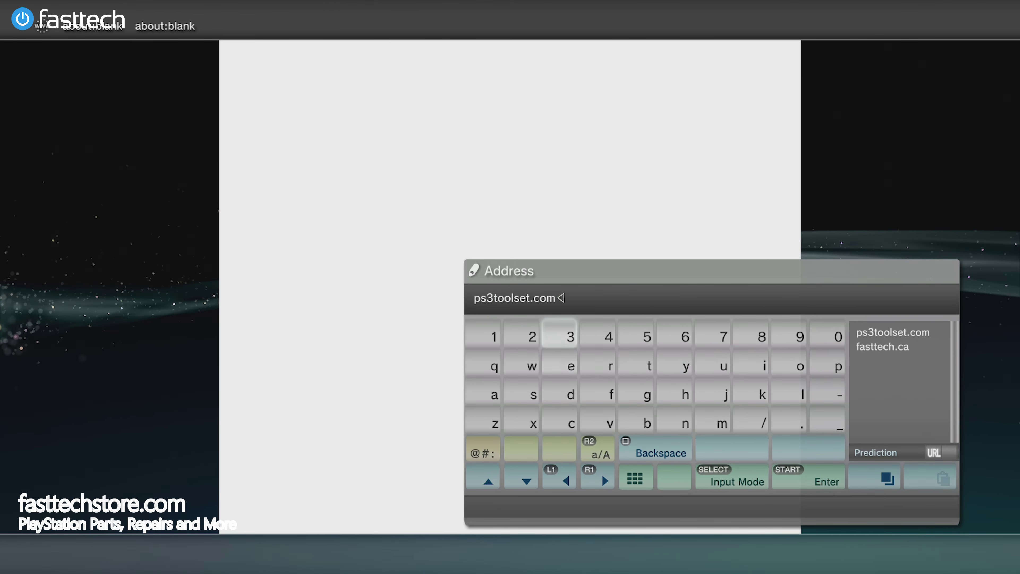
key("Up")
key("Up")
key("Down")
key("Right")
key("Right")
key("Right")
key("Right")
key("Right")
key("Right")
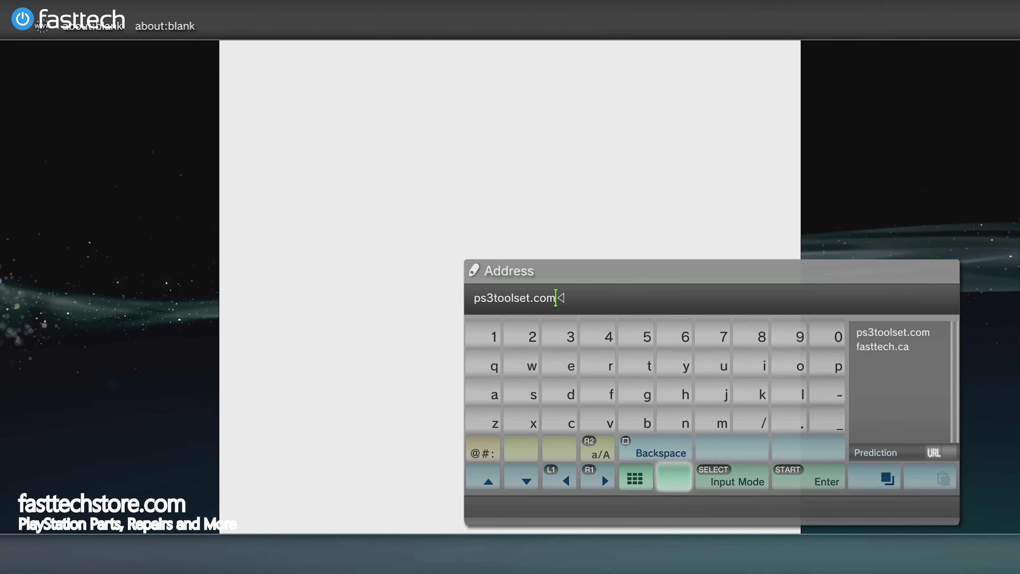
key("Left")
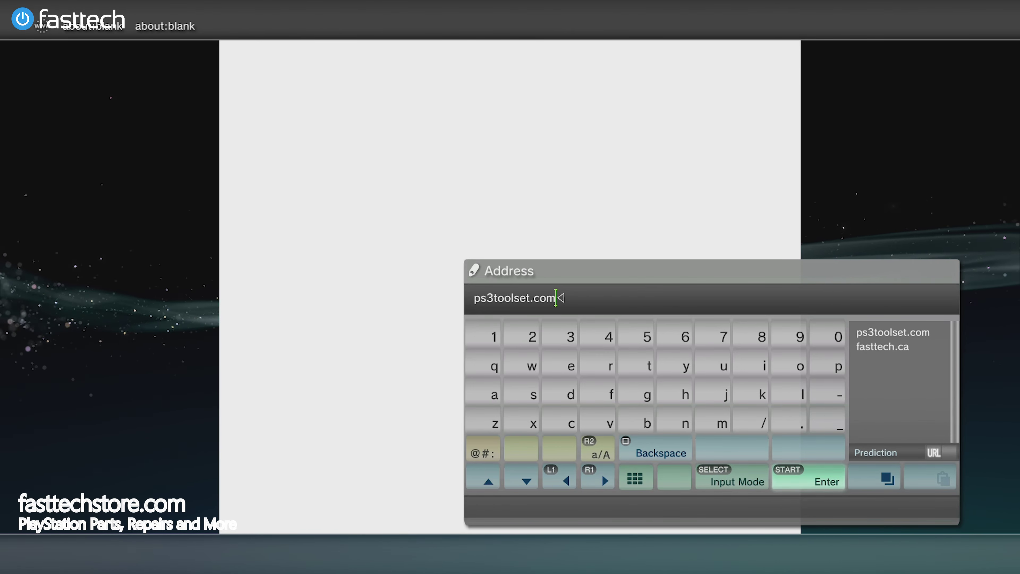
Load ps3toolset.com and allow the PS3 Toolset page's plugin to run
key("Return")
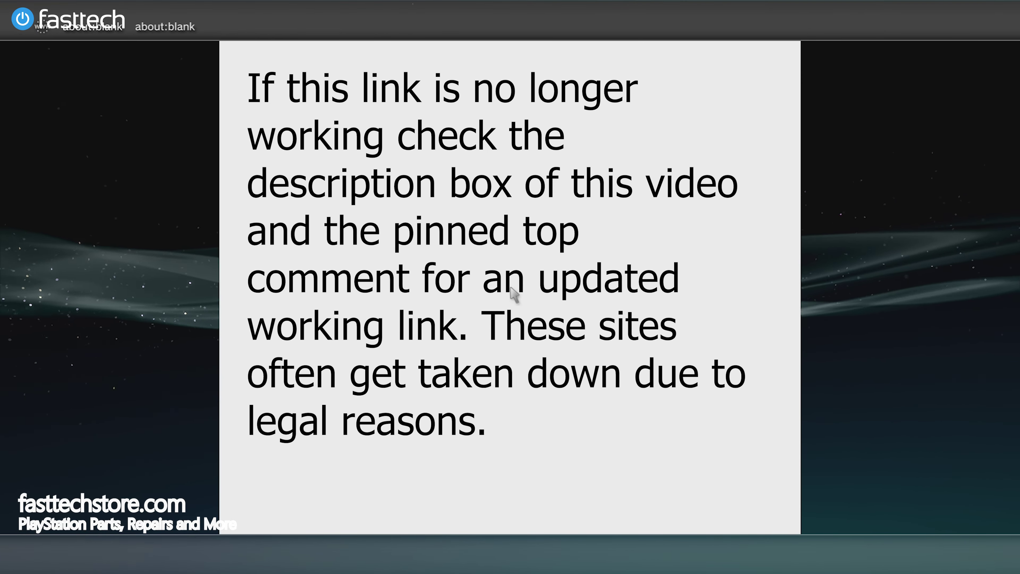
key("Menu")
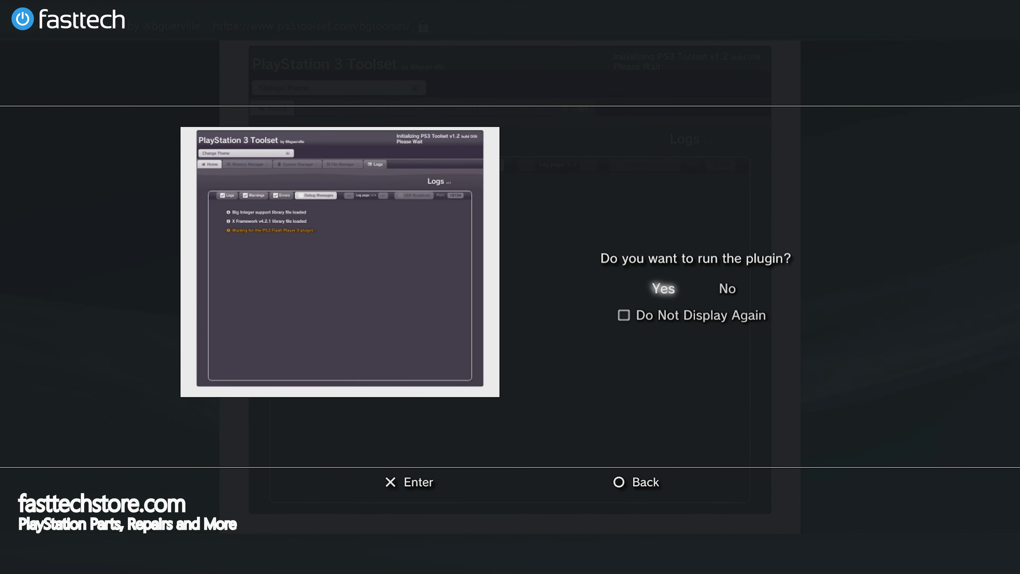
key("Return")
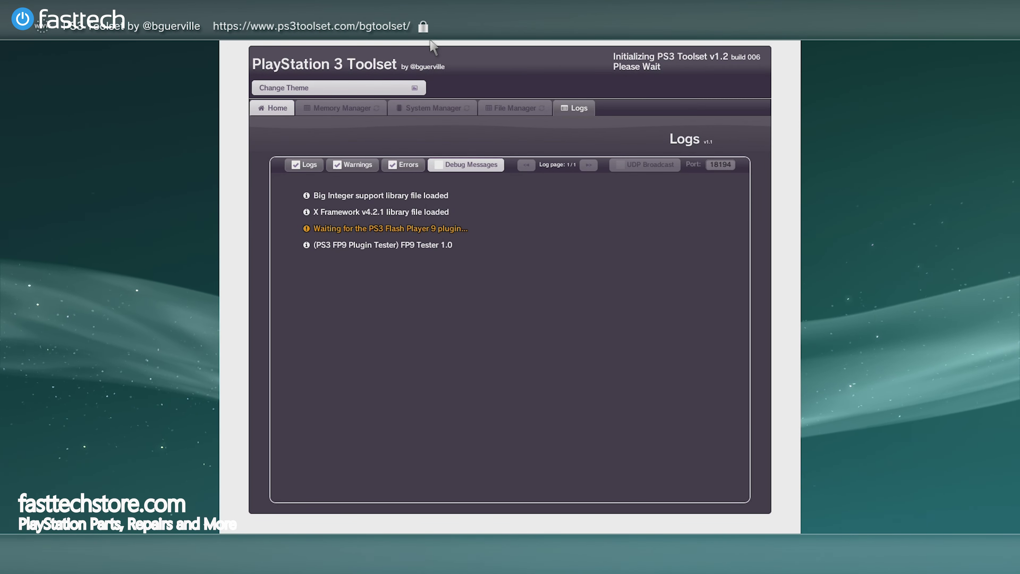
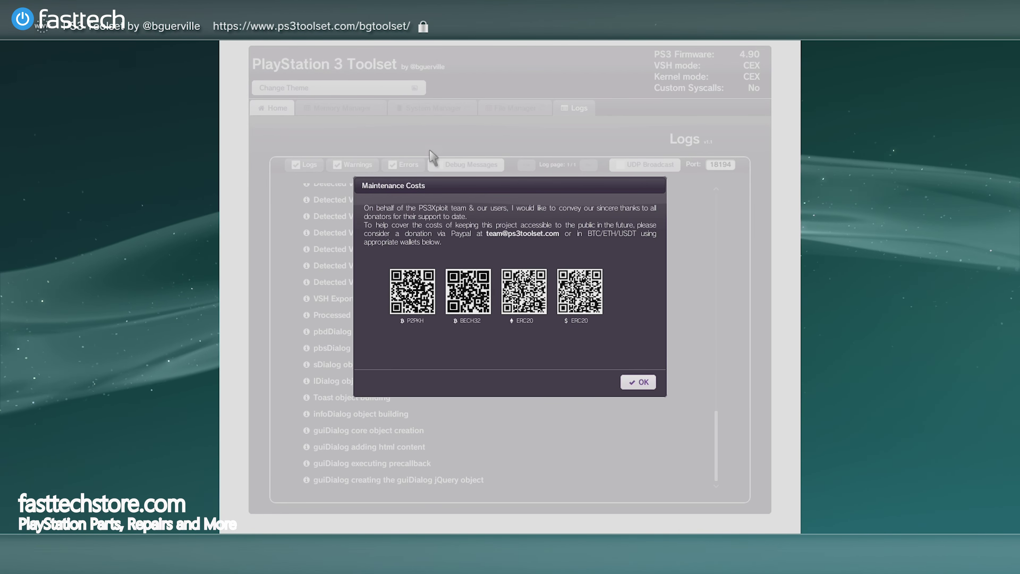
Dismiss the donation notice and start a Flash Memory backup from the System Manager page
left_click(641, 383)
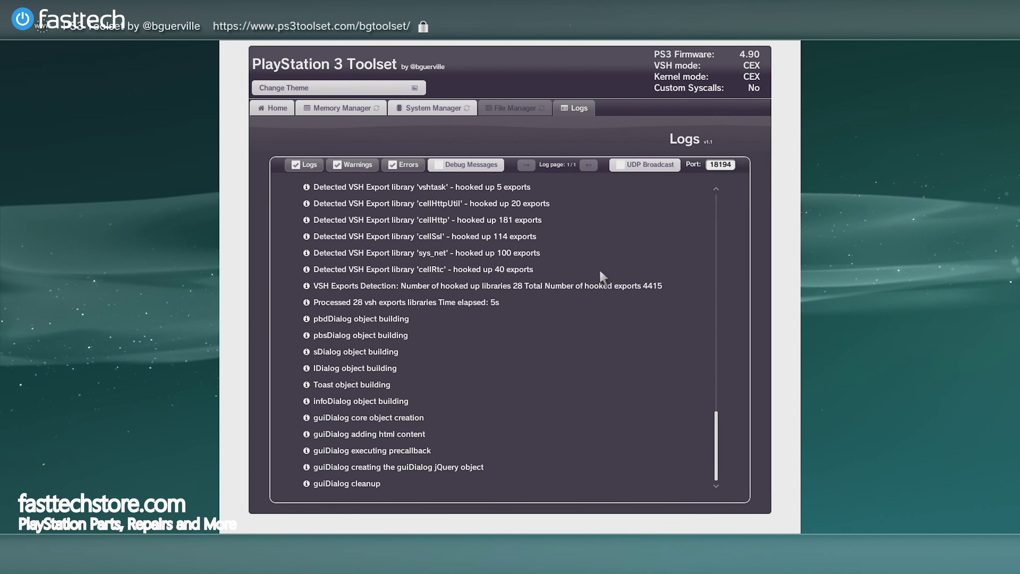
left_click(412, 117)
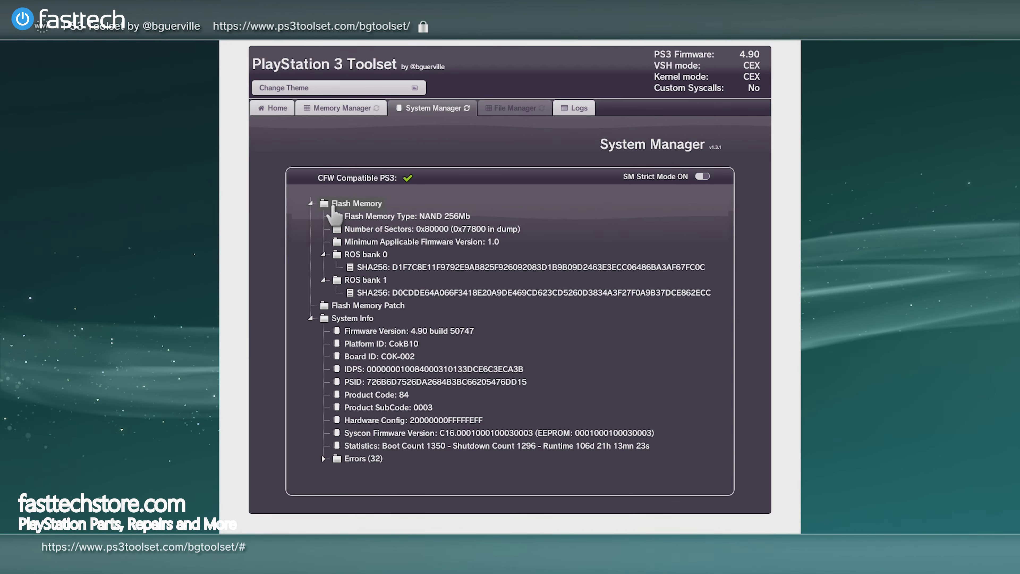
right_click(333, 205)
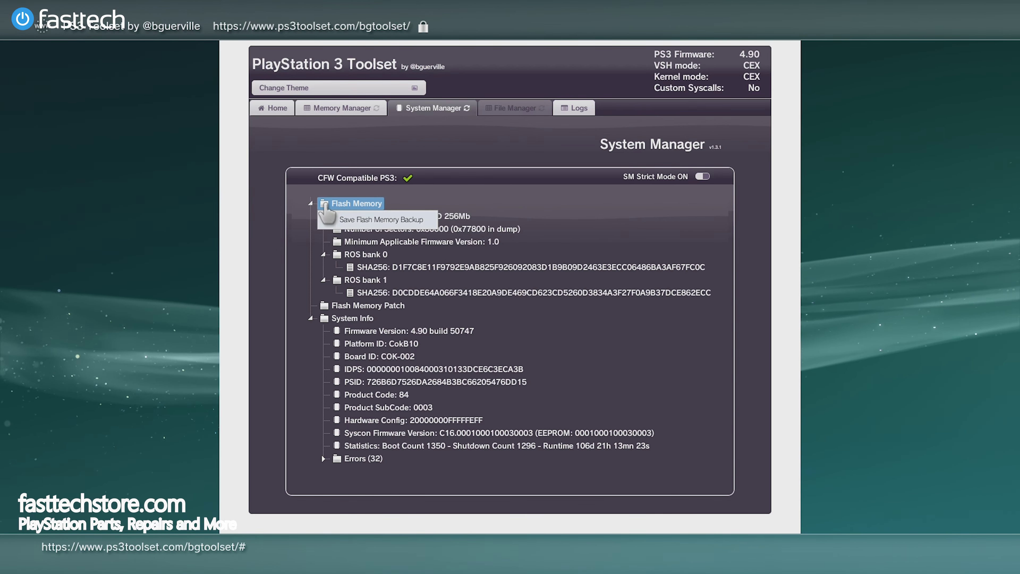
left_click(426, 220)
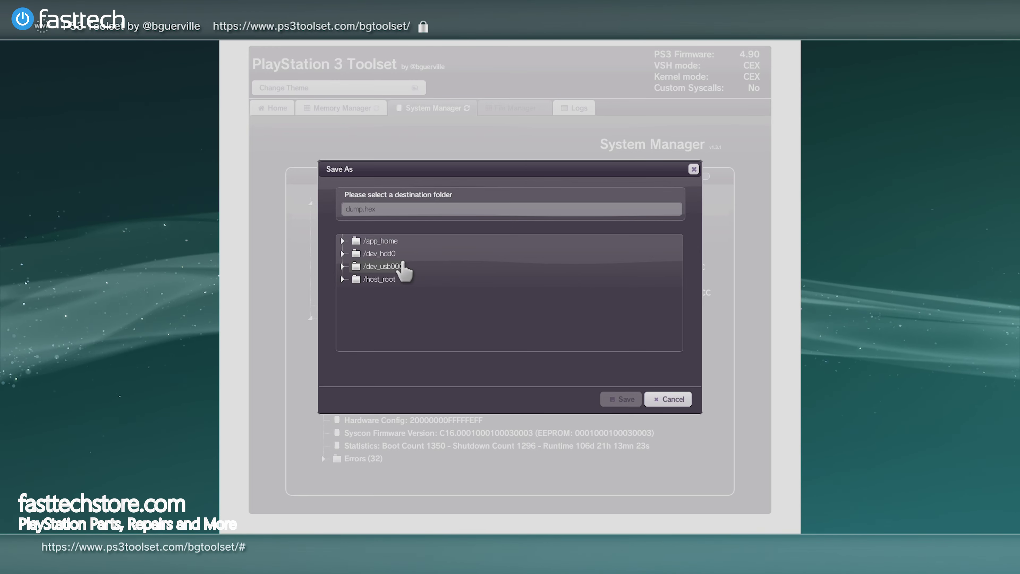
Save the flash dump as dump.hex on /dev_usb000 and close the finished progress report
left_click(393, 266)
left_click(622, 399)
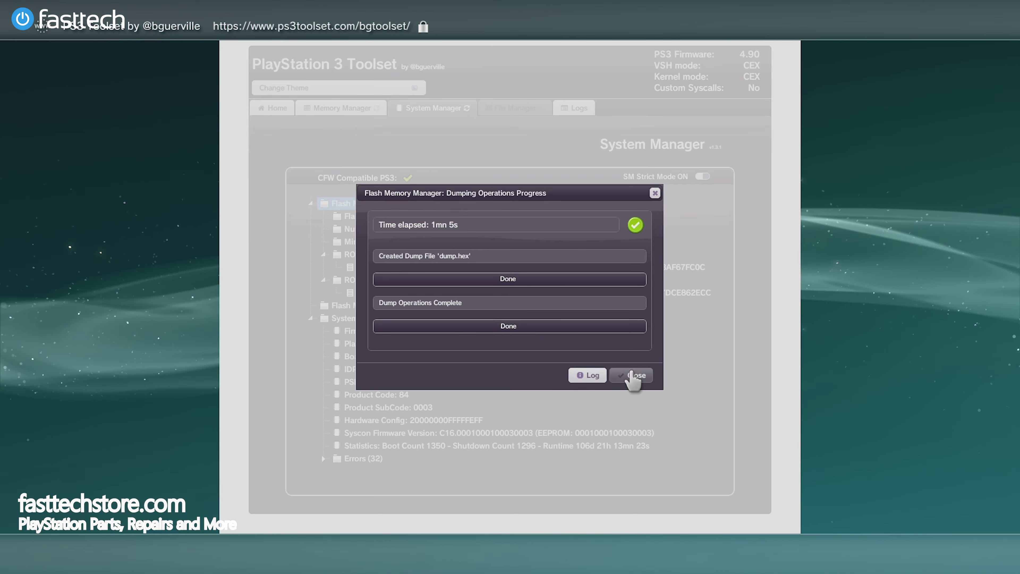
left_click(632, 376)
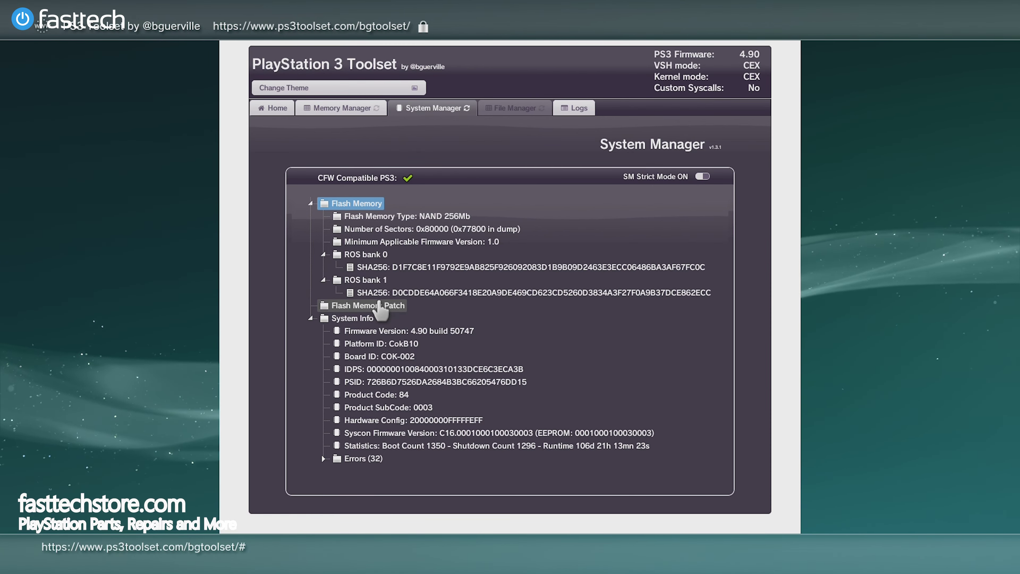
right_click(380, 307)
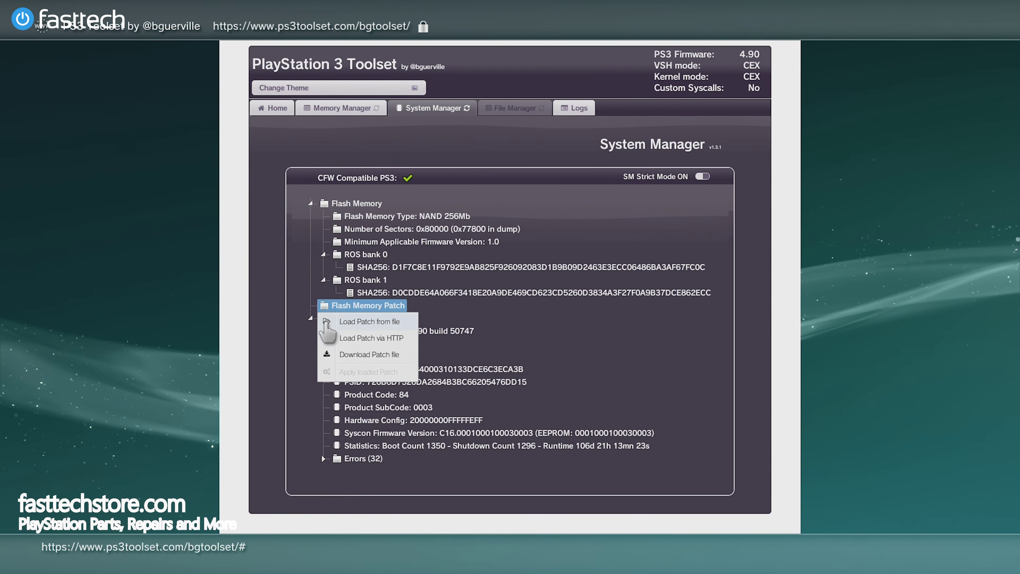
Load the nofsm_patch_490.bin flash patch via HTTP and close the download report
left_click(350, 339)
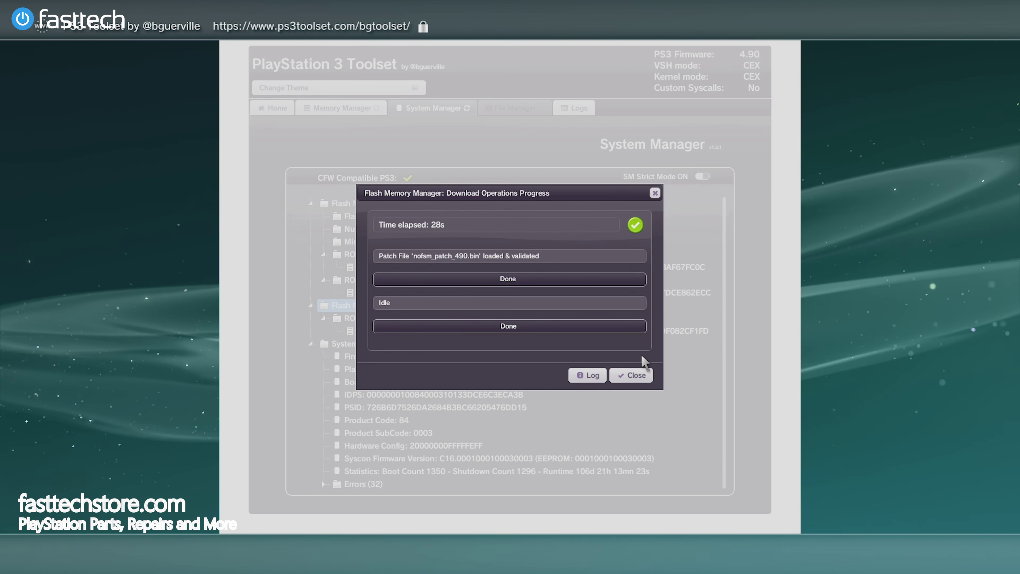
left_click(642, 375)
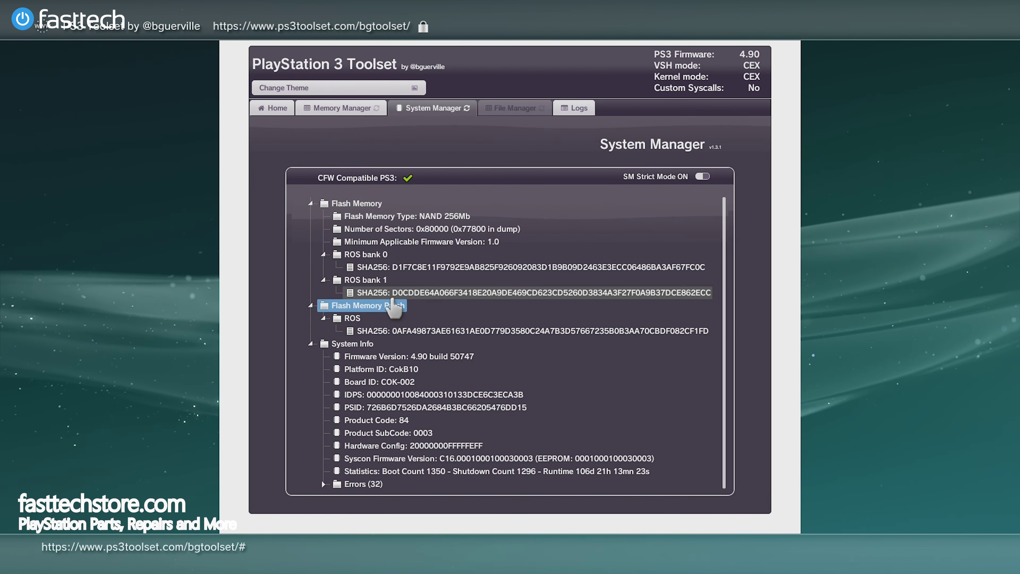
right_click(326, 310)
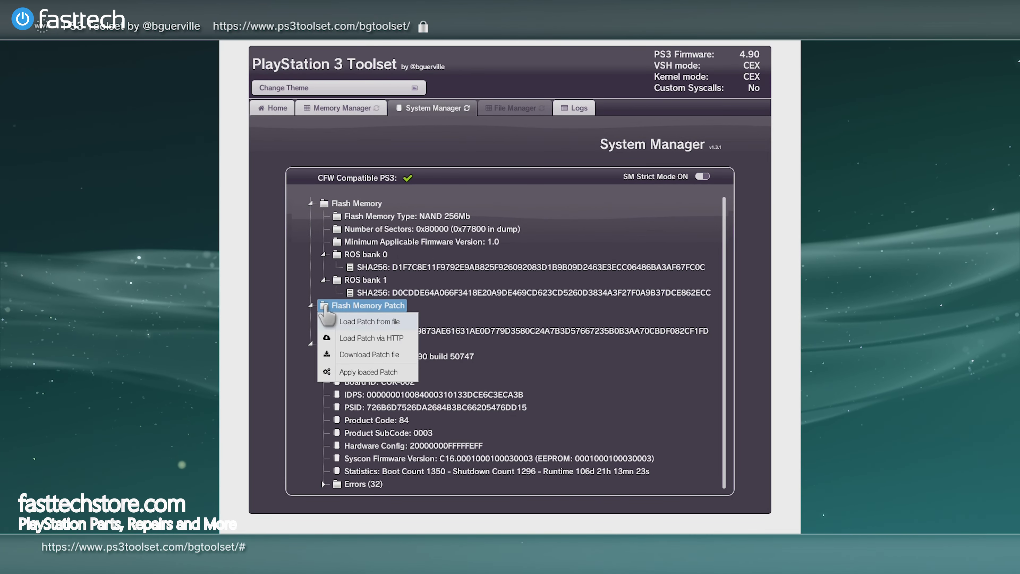
Apply the loaded patch to flash memory, confirm, close the report and exit the browser
left_click(344, 373)
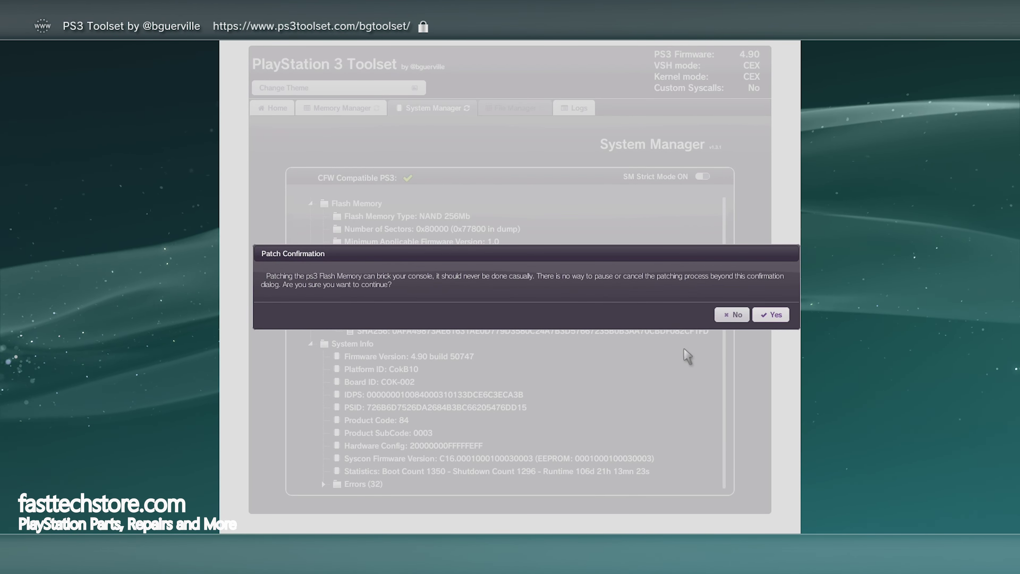
left_click(775, 316)
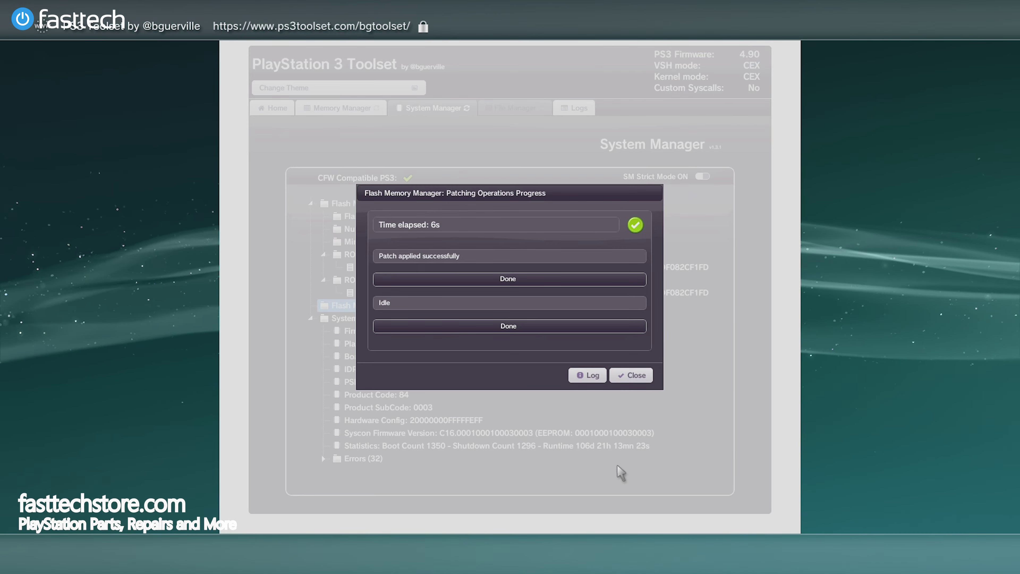
left_click(629, 376)
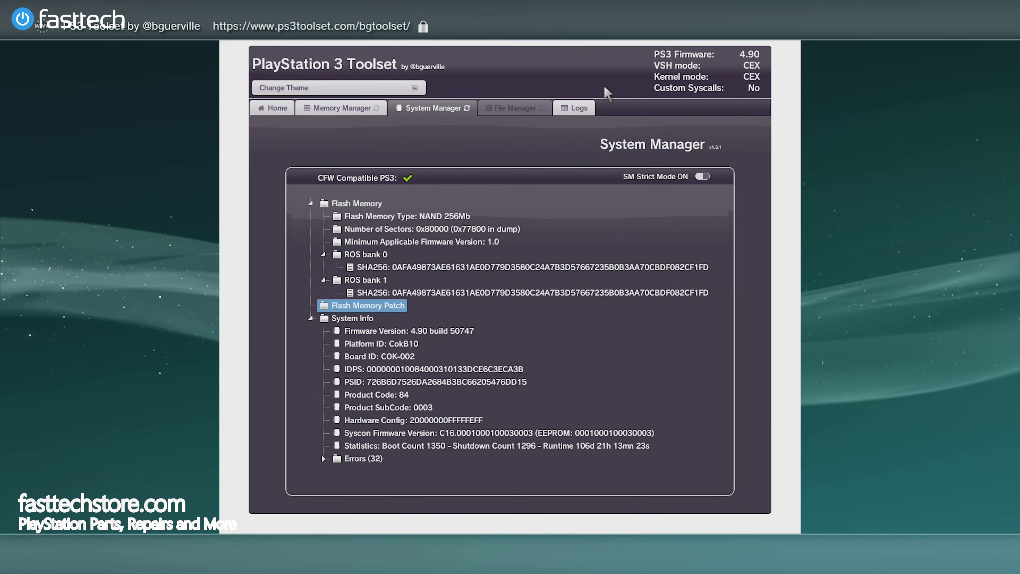
key("Escape")
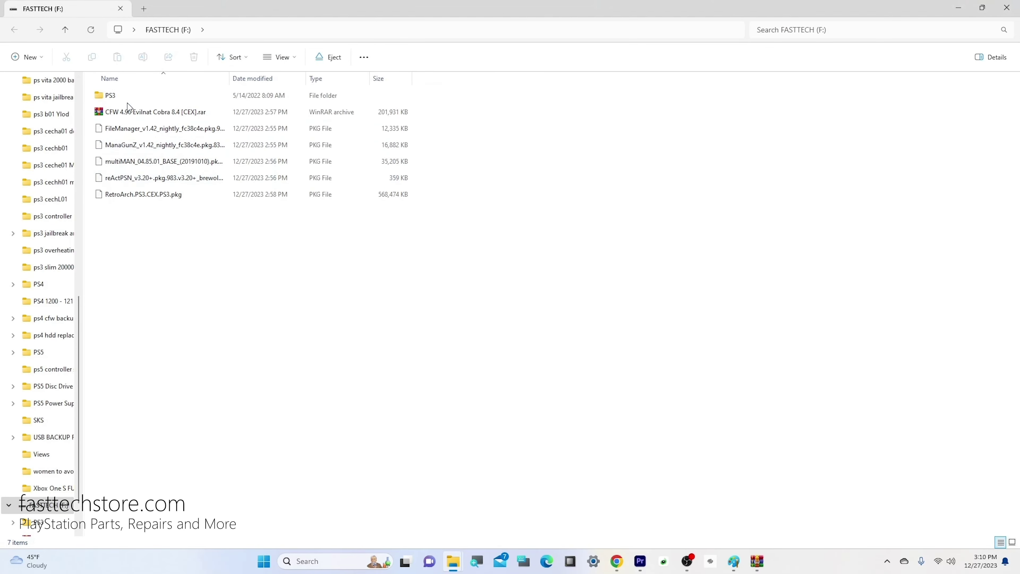
Rename PS3\UPDATE\PS3UPDAT.PUP on the drive to PS3UPDAT ORIGINAL.PUP
double_click(112, 98)
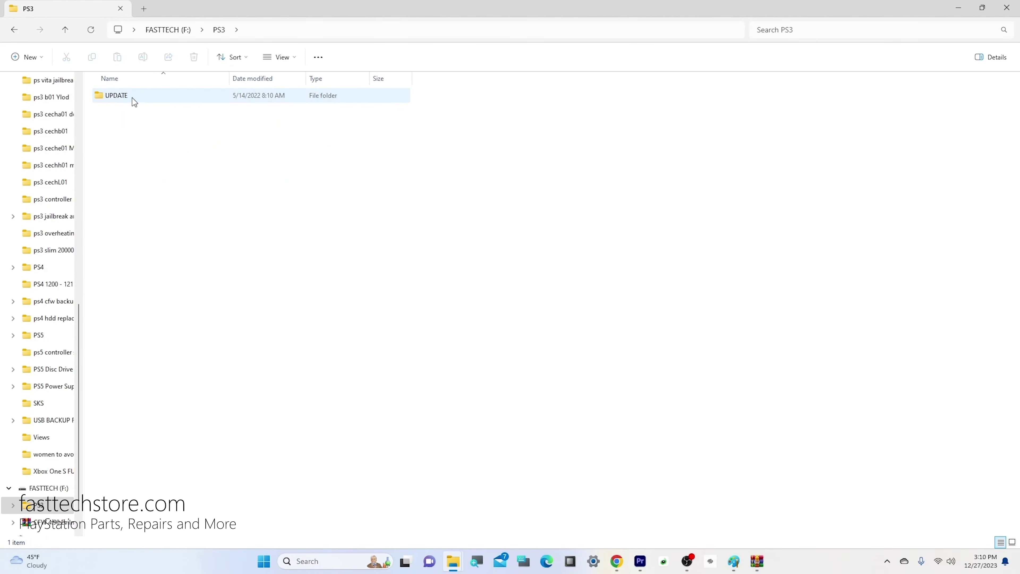
double_click(133, 97)
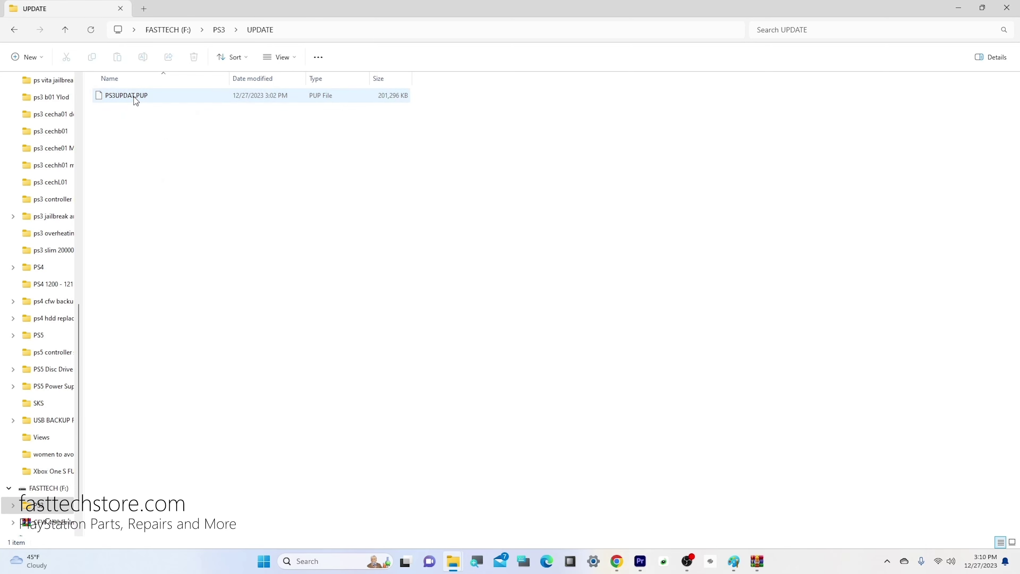
right_click(128, 97)
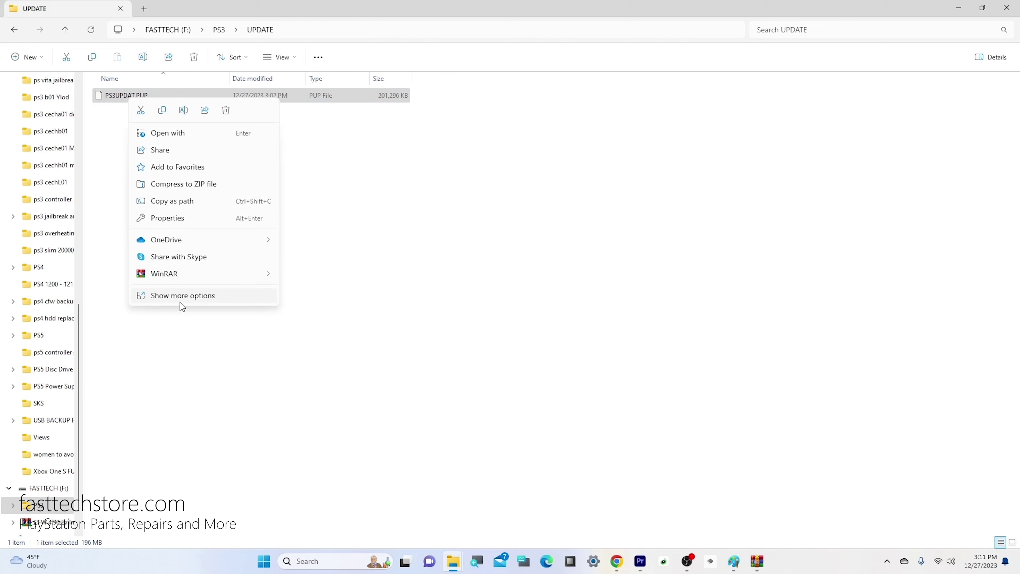
left_click(180, 301)
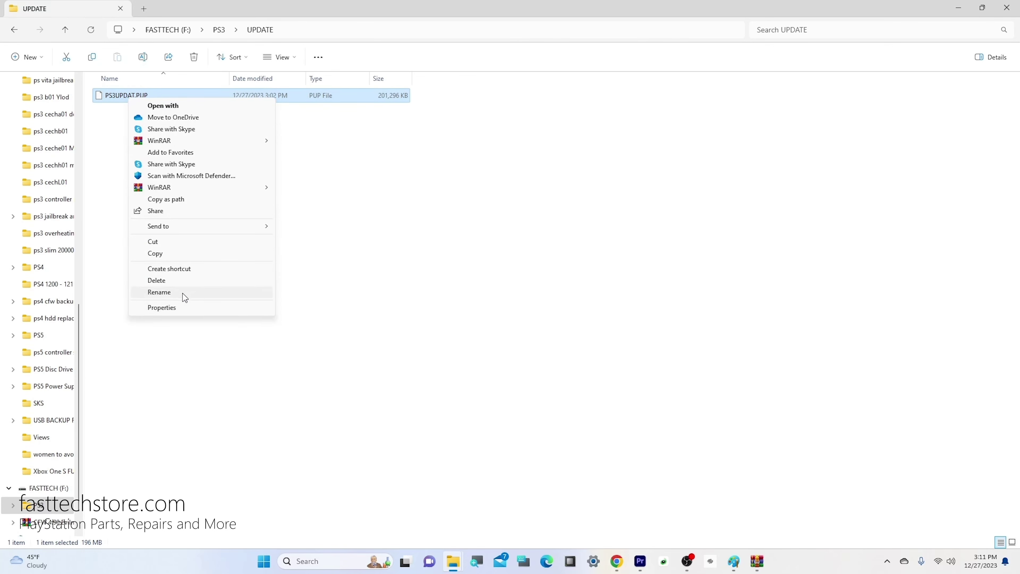
left_click(183, 293)
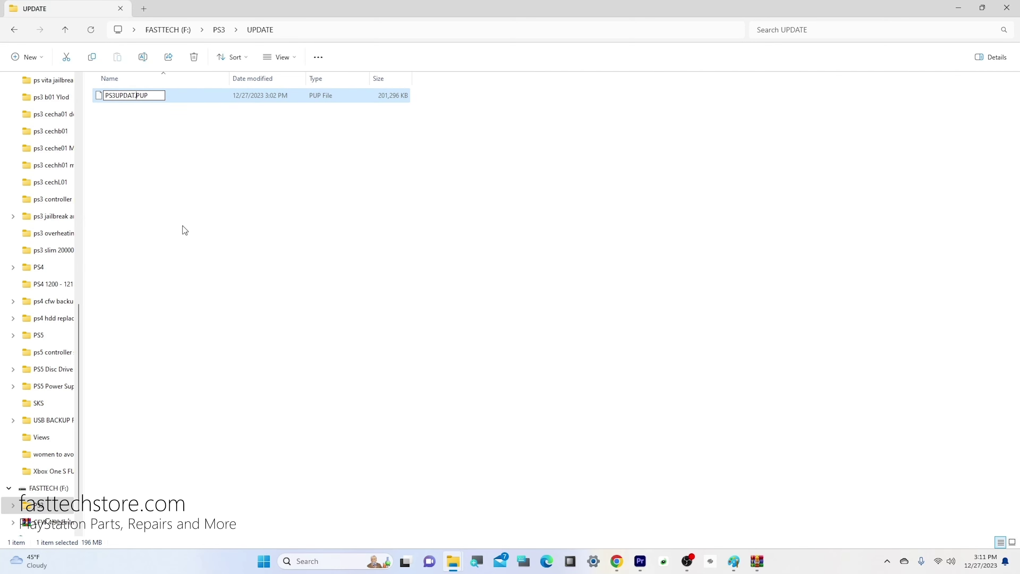
type("ORIGINAL")
key("Return")
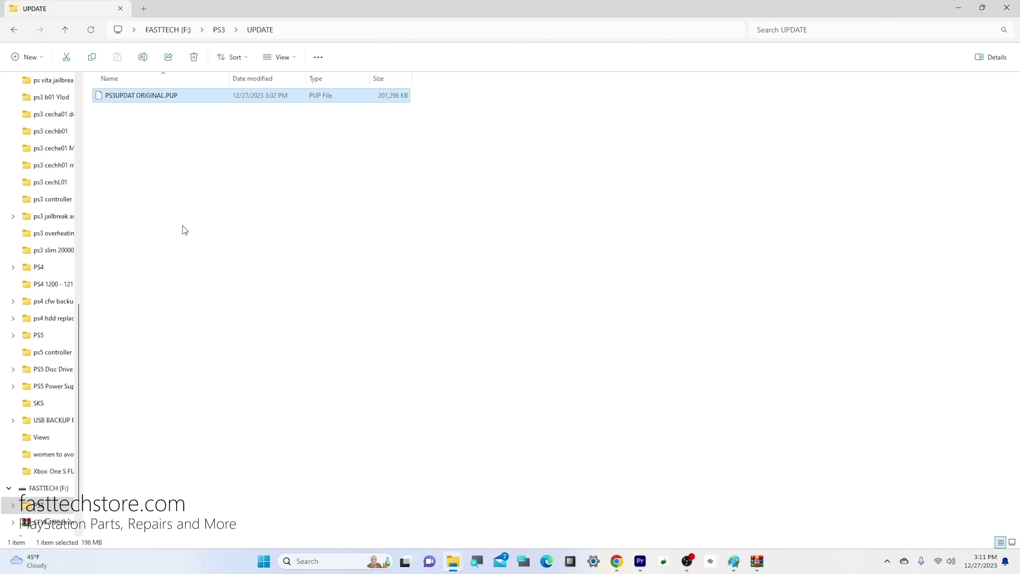
Return to the drive's top level and select the CFW 4.90 Evilnat Cobra 8.4 archive
key("BackSpace")
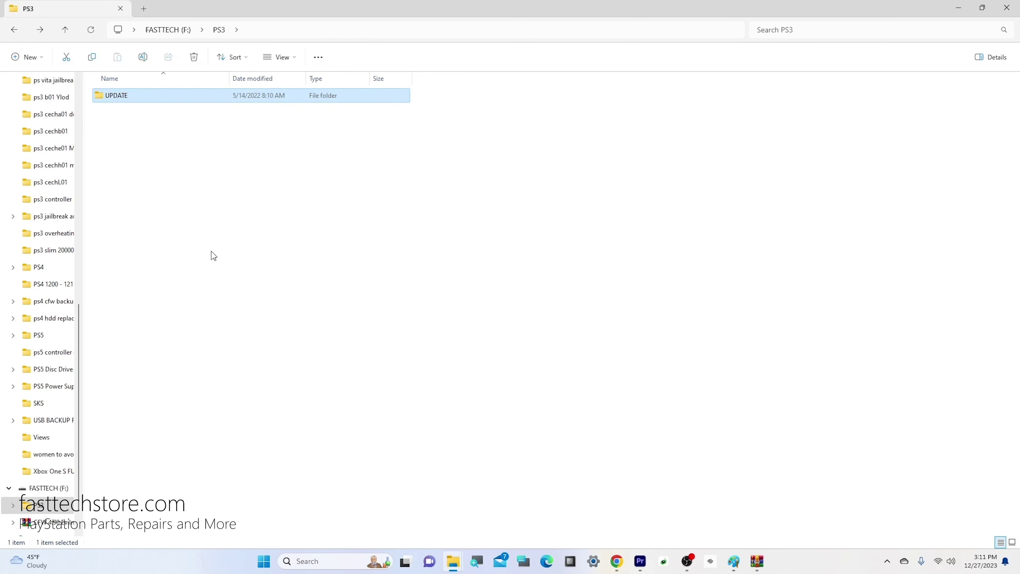
key("BackSpace")
left_click(149, 114)
Open the CFW archive in WinRAR as the default .rar app and browse to PS3\UPDATE
double_click(148, 113)
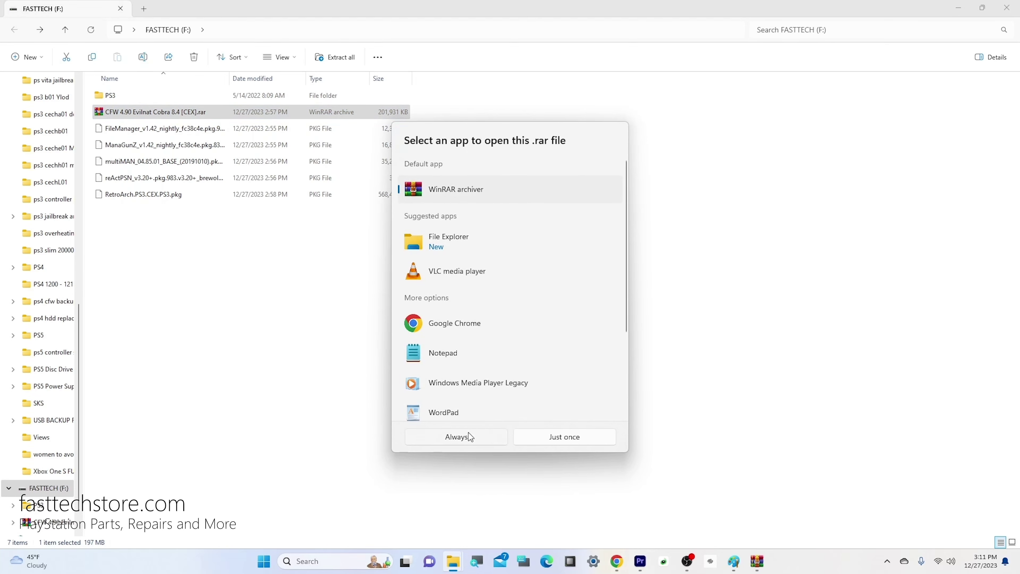
left_click(457, 437)
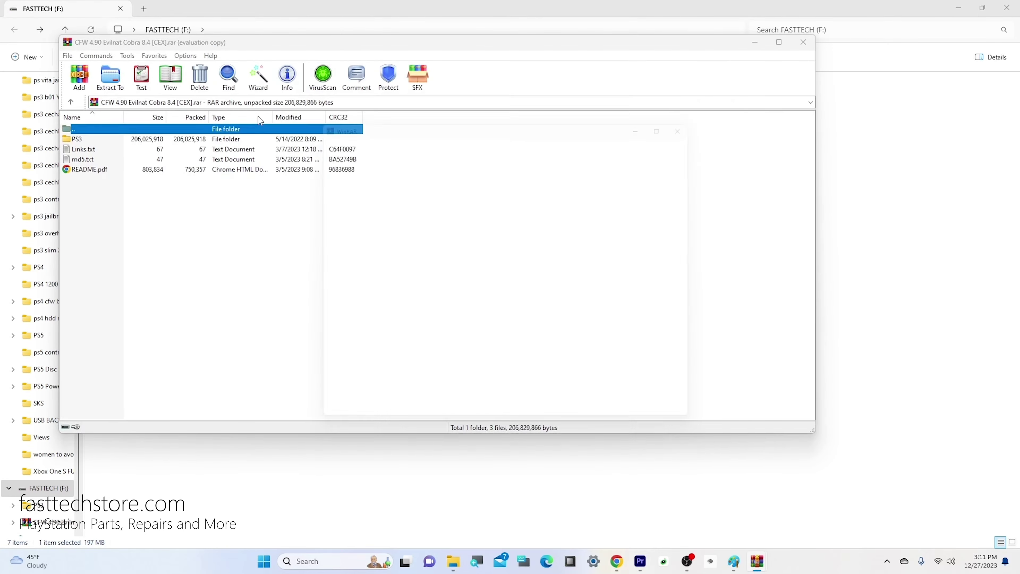
key("Escape")
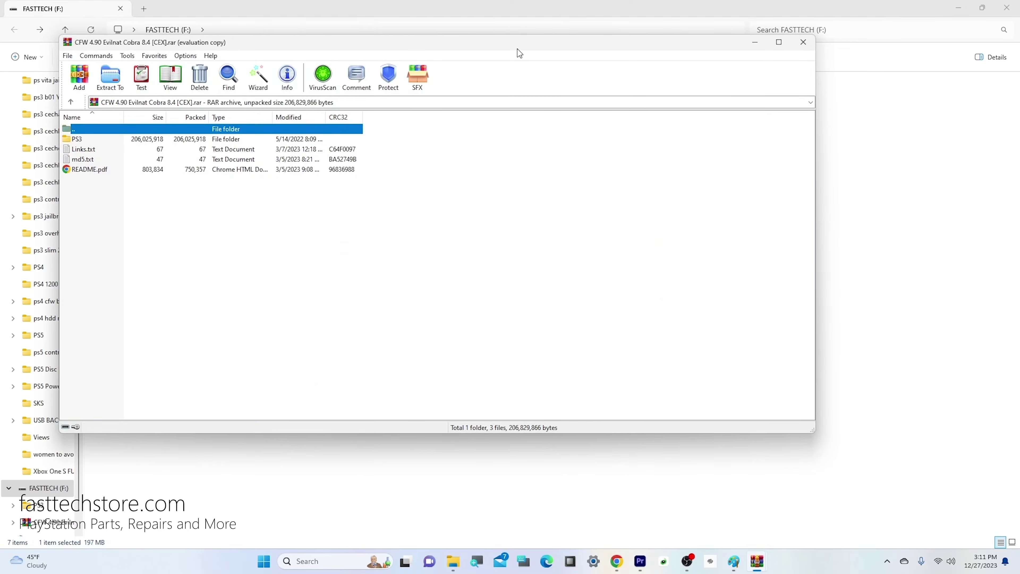
left_click_drag(517, 48, 832, 84)
double_click(396, 175)
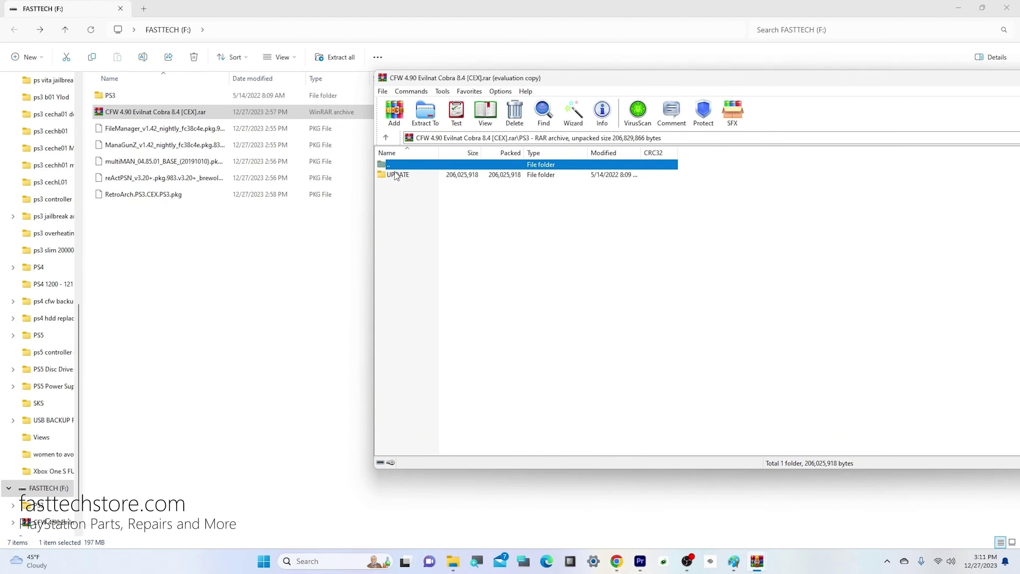
double_click(397, 175)
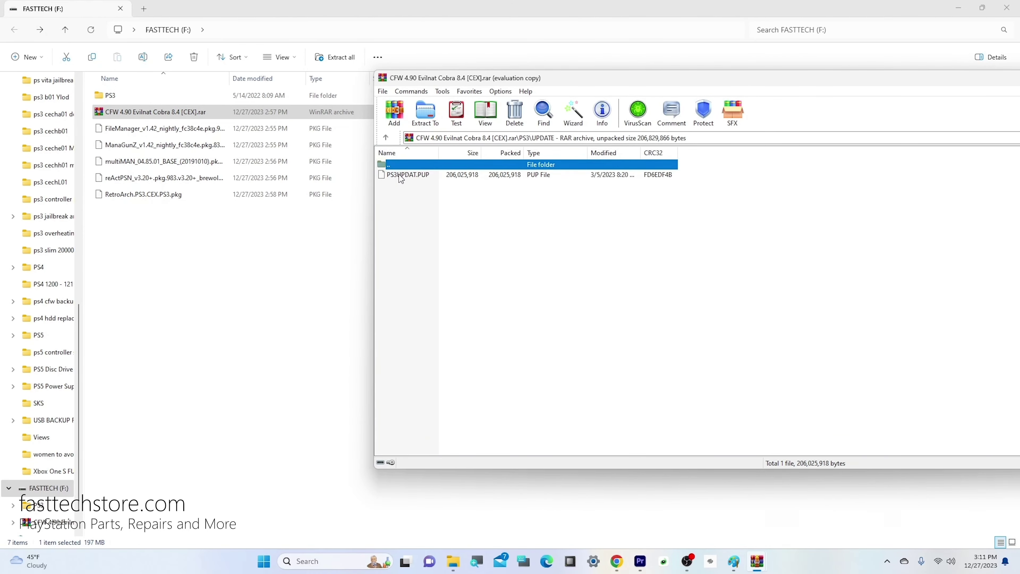
Extract PS3UPDAT.PUP from the archive into F:\PS3\UPDATE beside the original
double_click(120, 95)
double_click(135, 97)
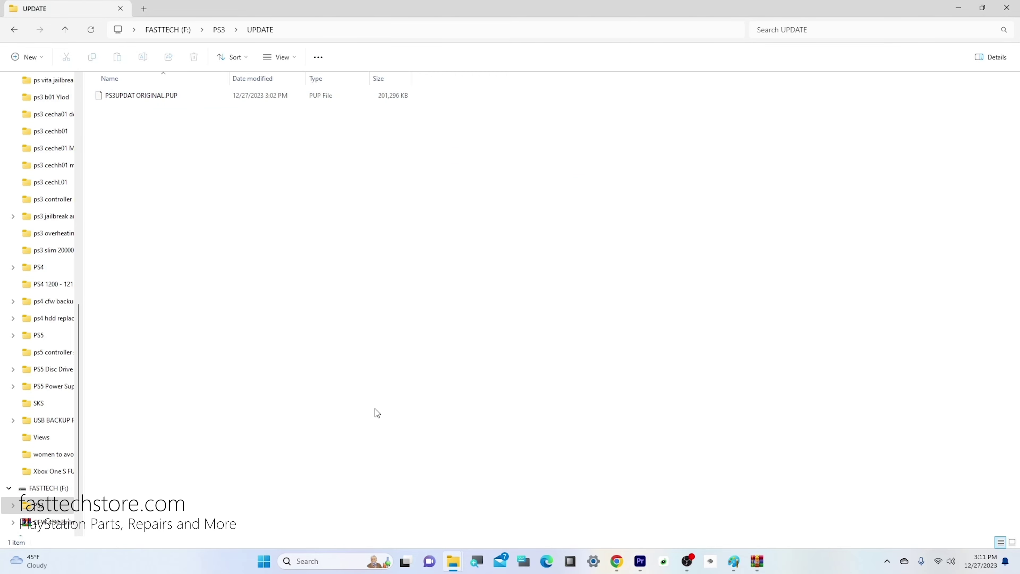
left_click(756, 562)
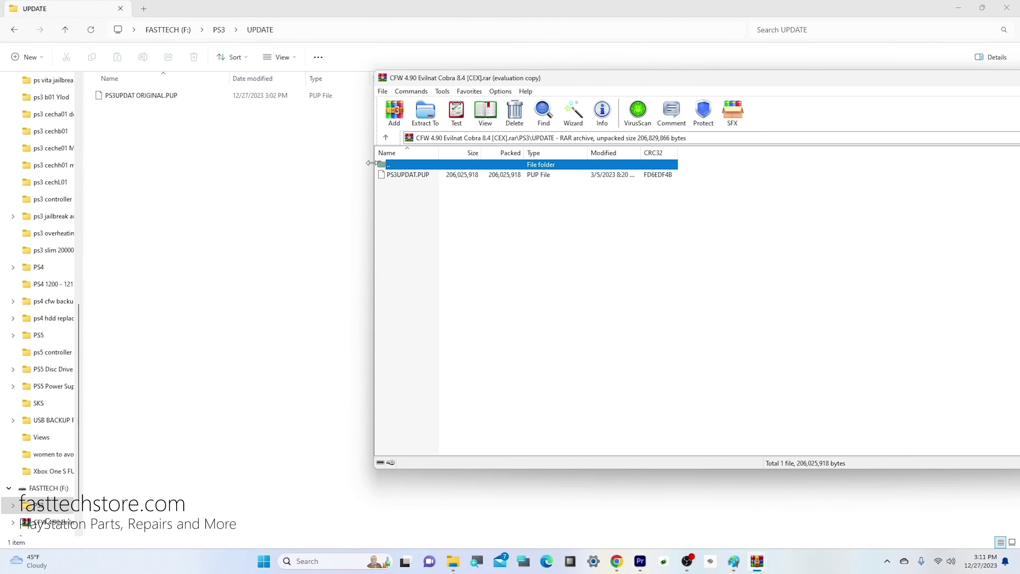
left_click(420, 174)
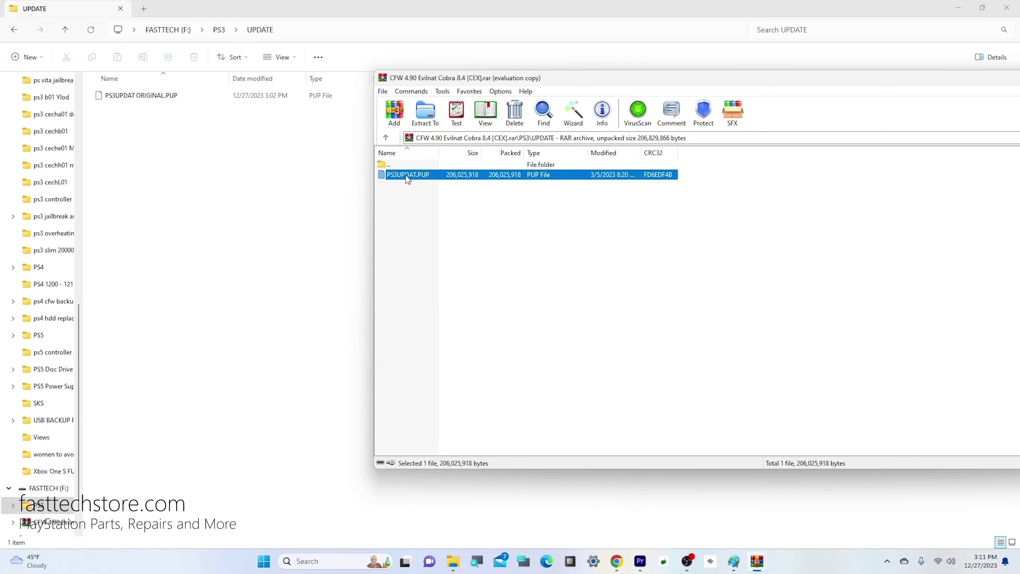
left_click_drag(199, 164, 199, 164)
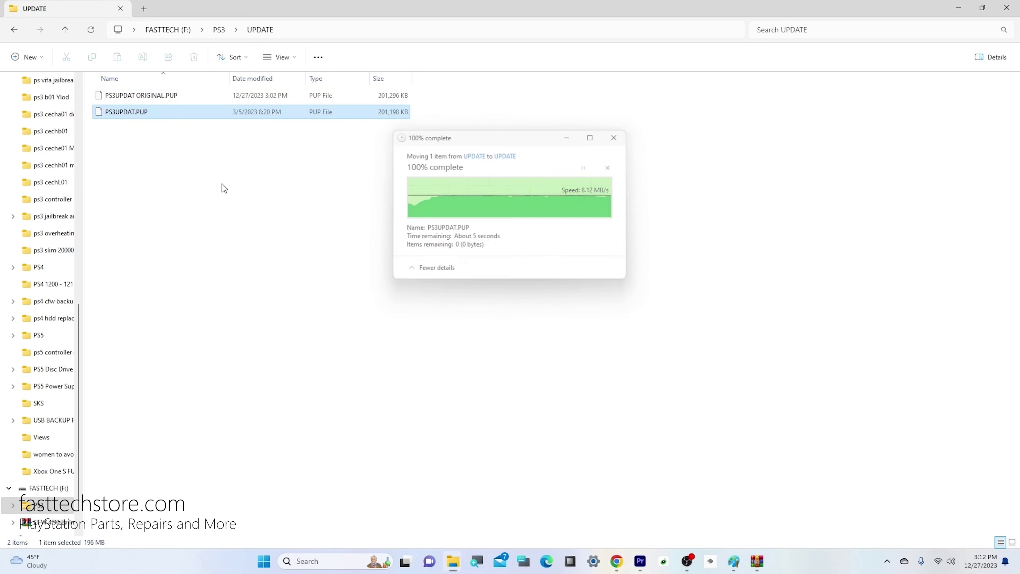
Go back up and select the USB drive to eject it
left_click(169, 137)
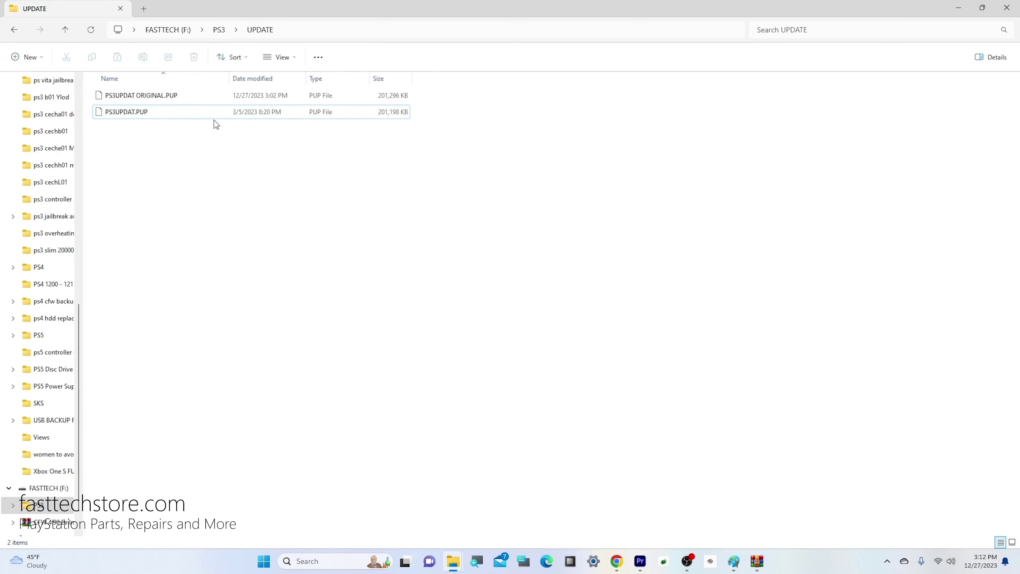
key("BackSpace")
key("BackSpace")
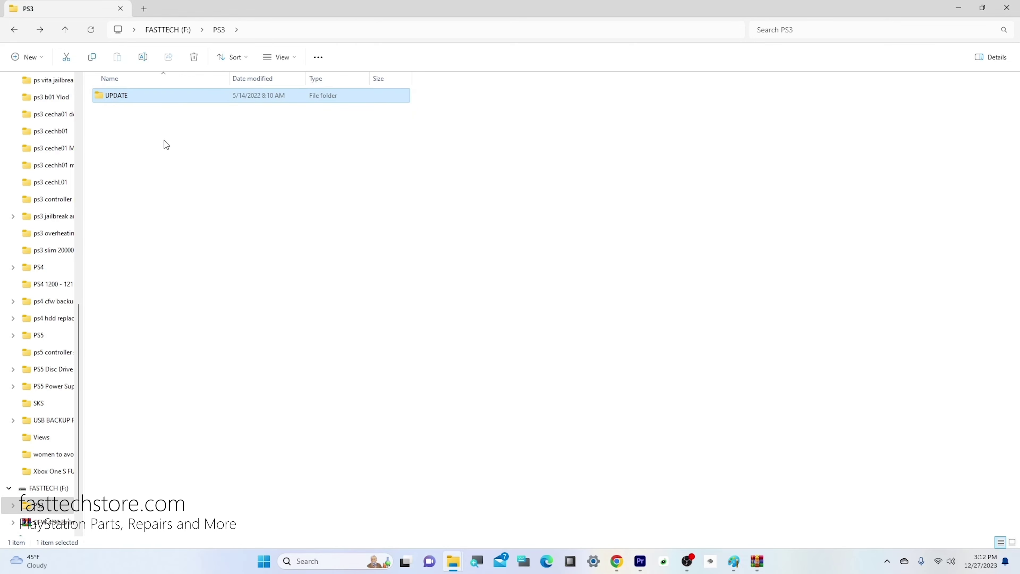
left_click(188, 300)
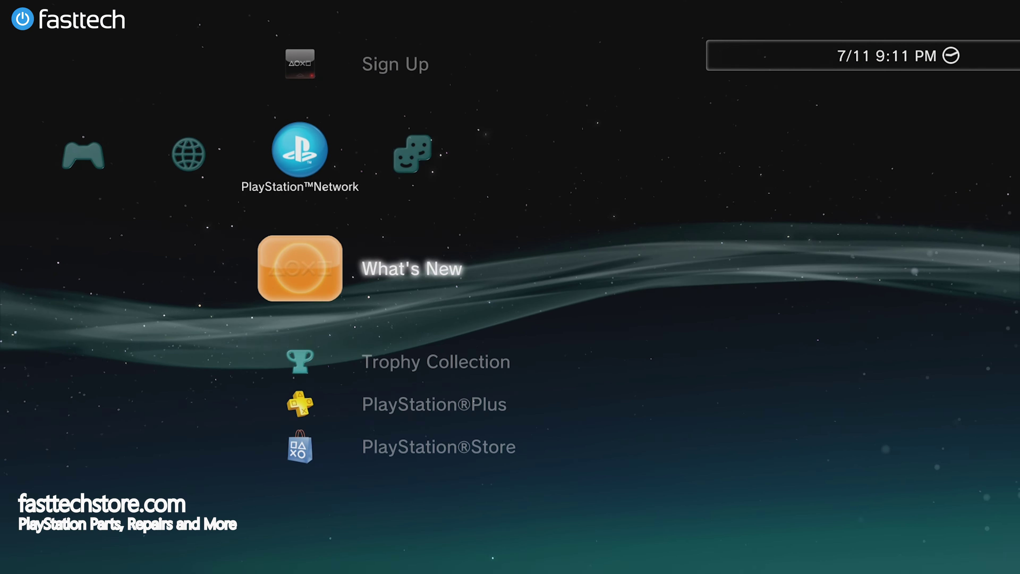
Start System Update via Storage Media and confirm the found 4.90 Evilnat CEX update
key("Left")
key("Left")
key("Left")
key("Left")
key("Left")
key("Left")
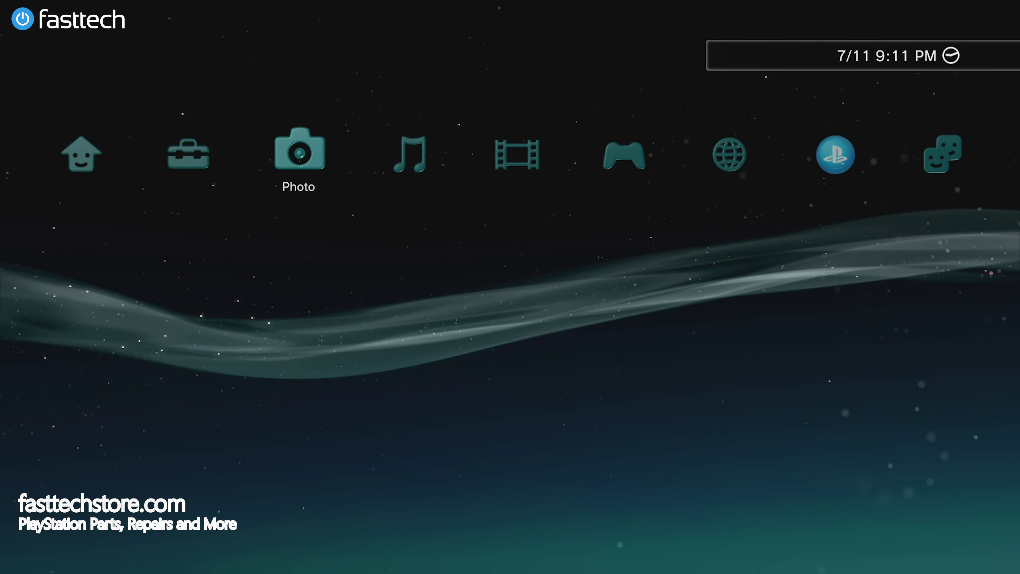
key("Up")
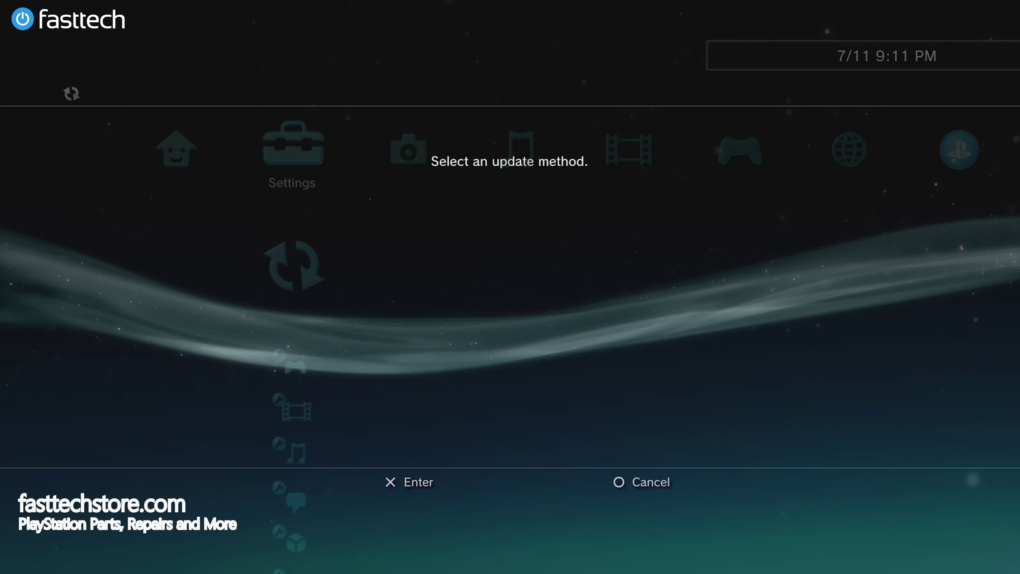
key("Down")
key("Return")
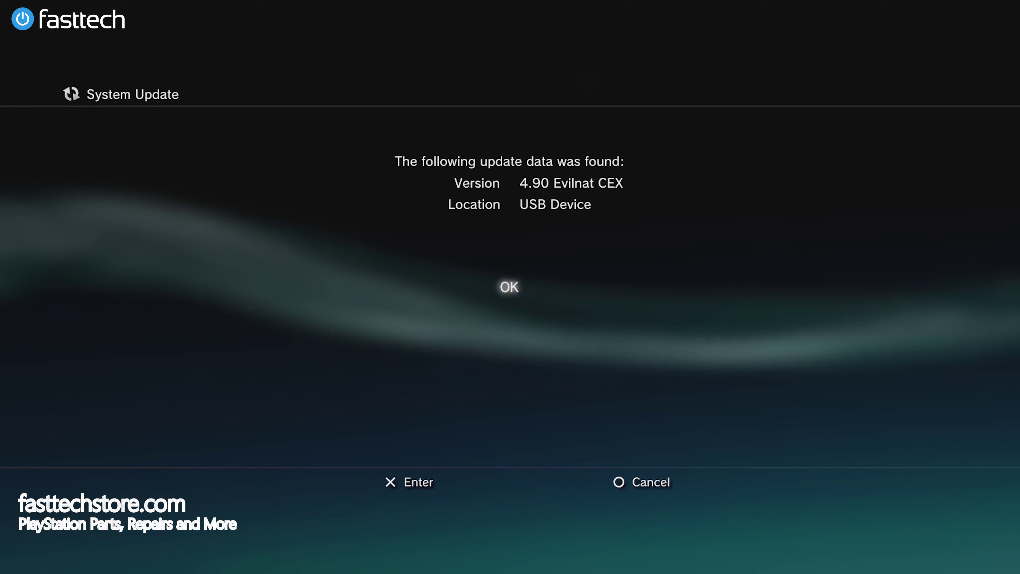
key("Return")
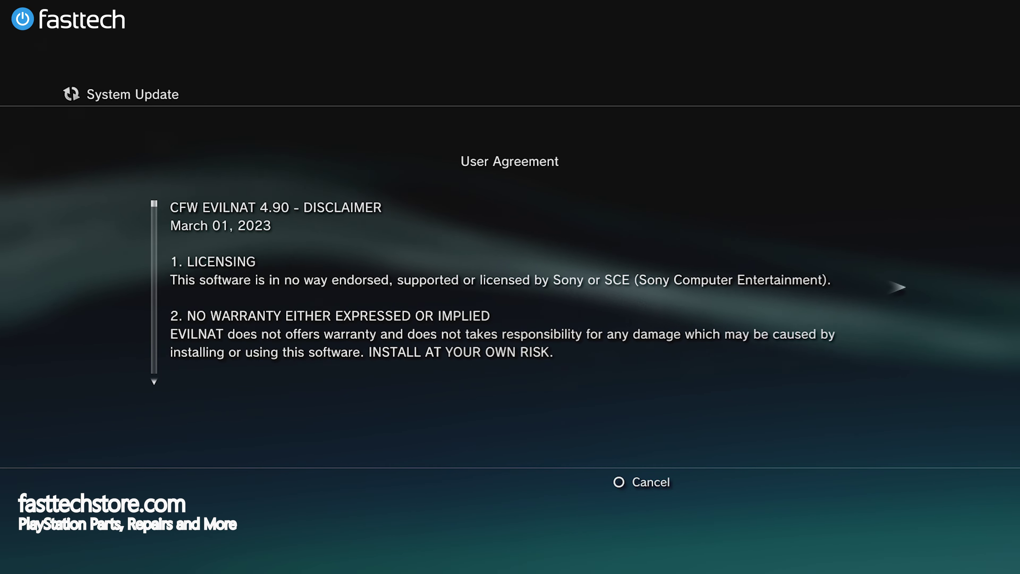
Accept the user agreement and start installing the system update
key("Right")
key("Down")
key("Return")
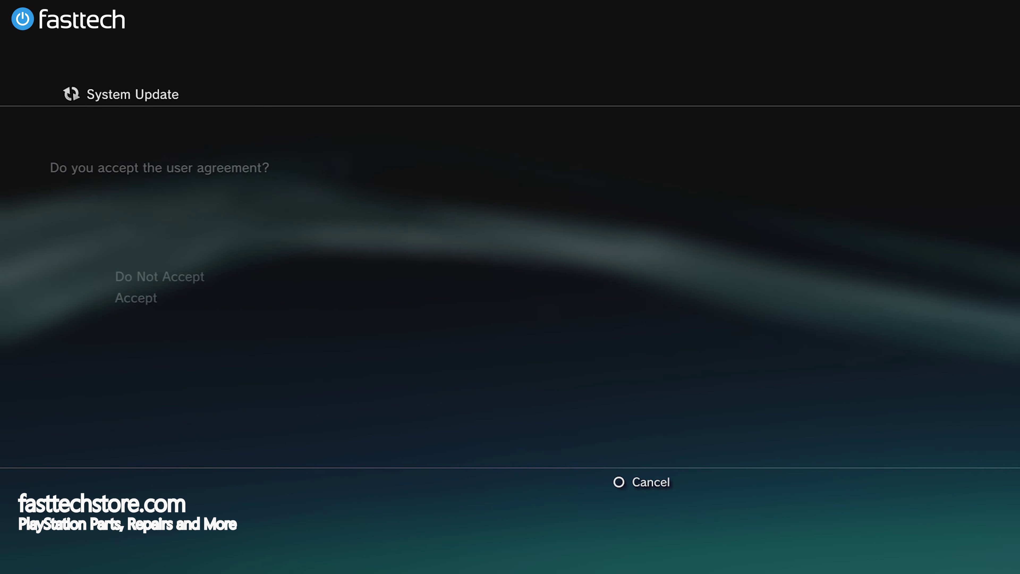
key("Right")
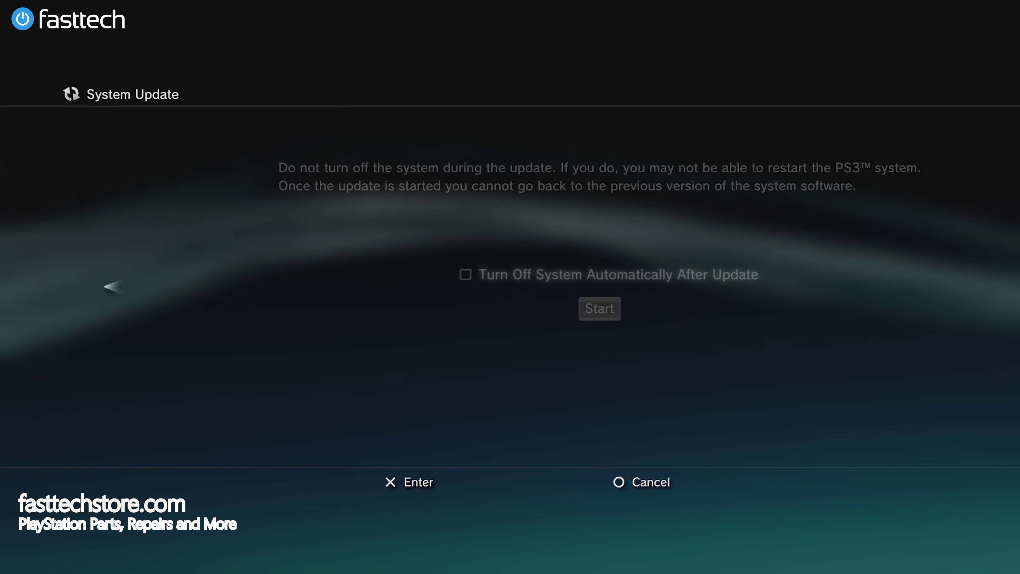
key("Return")
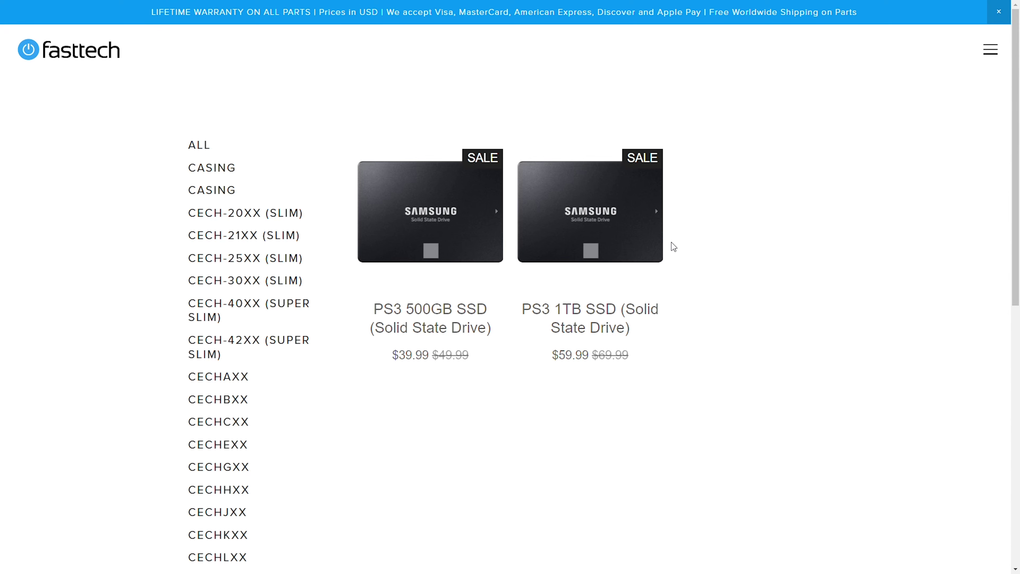
Open the PS3 1TB SSD product page on fasttechstore.com
left_click(611, 243)
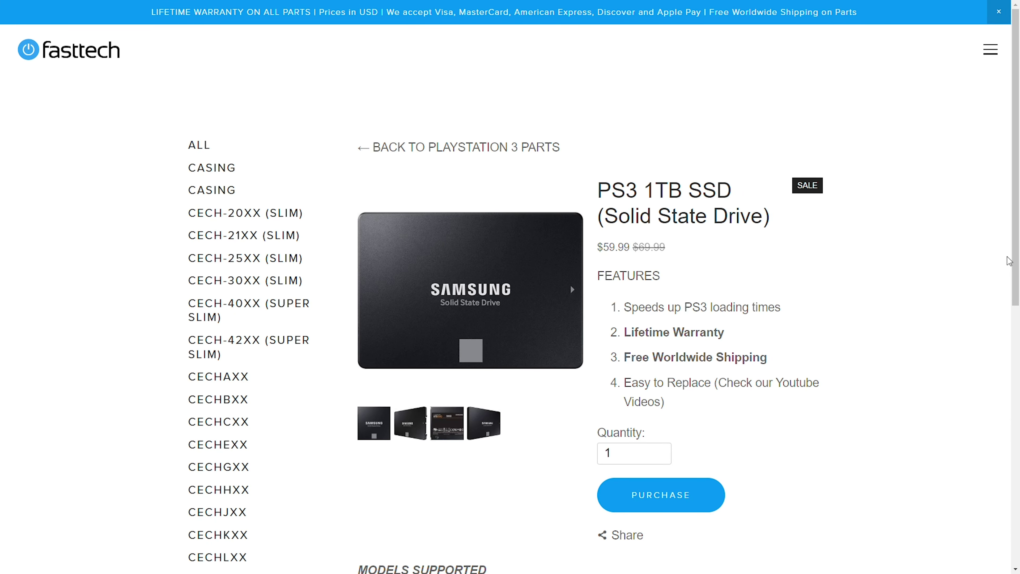
left_click_drag(1015, 257, 1018, 318)
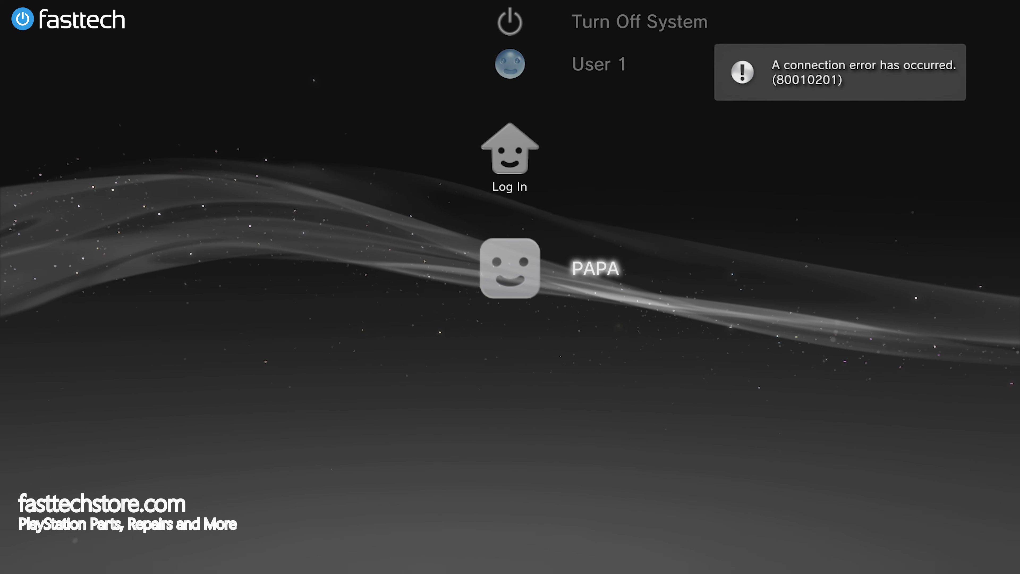
Log in and open Package Manager > Install Package Files > Standard
key("Return")
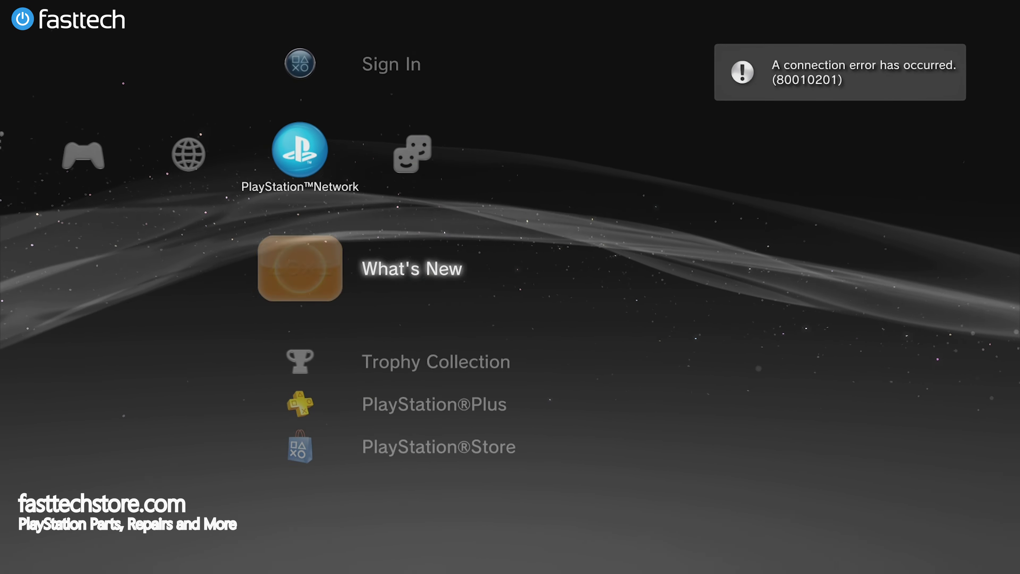
key("Left")
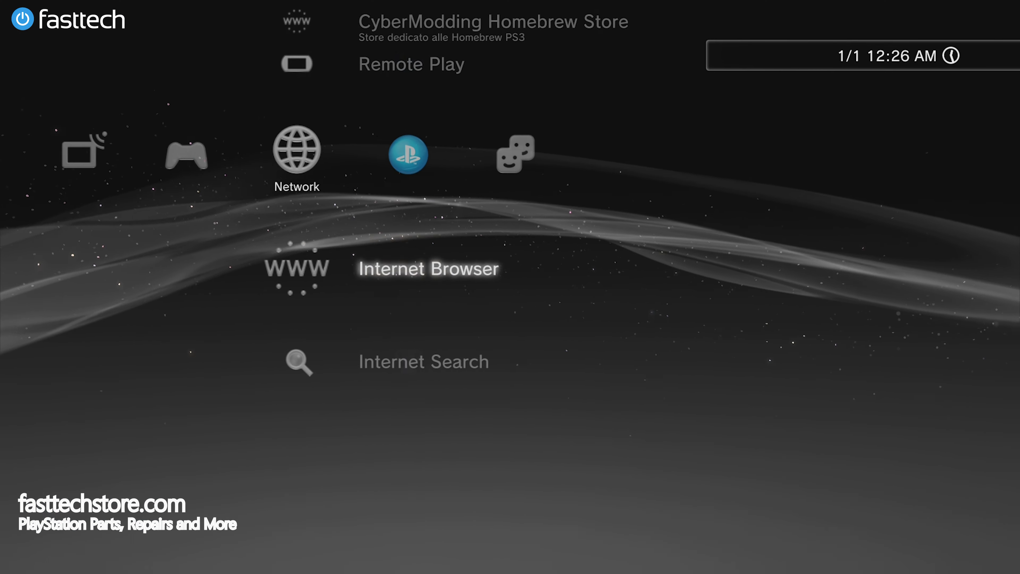
key("Left")
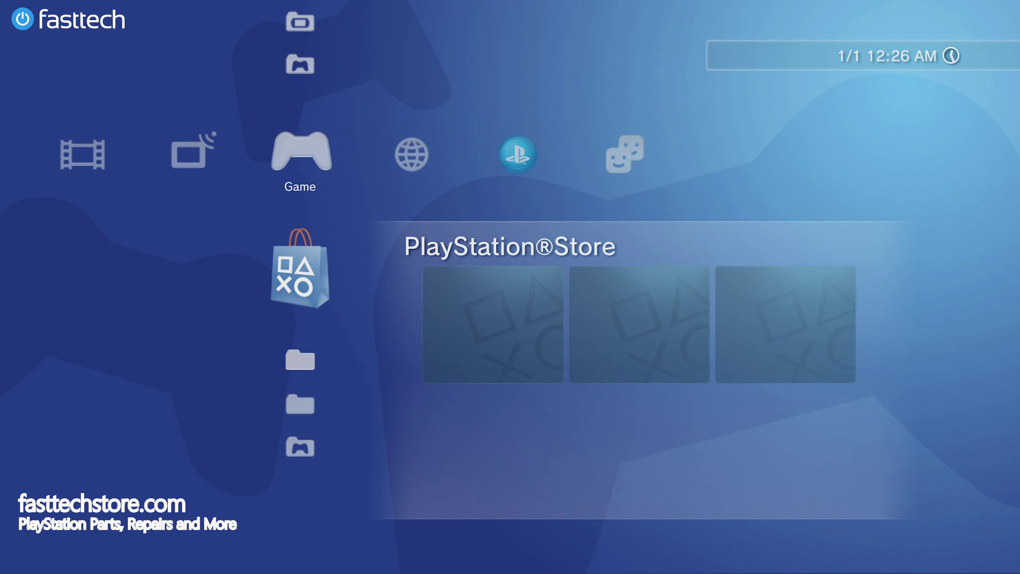
key("Down")
key("Down")
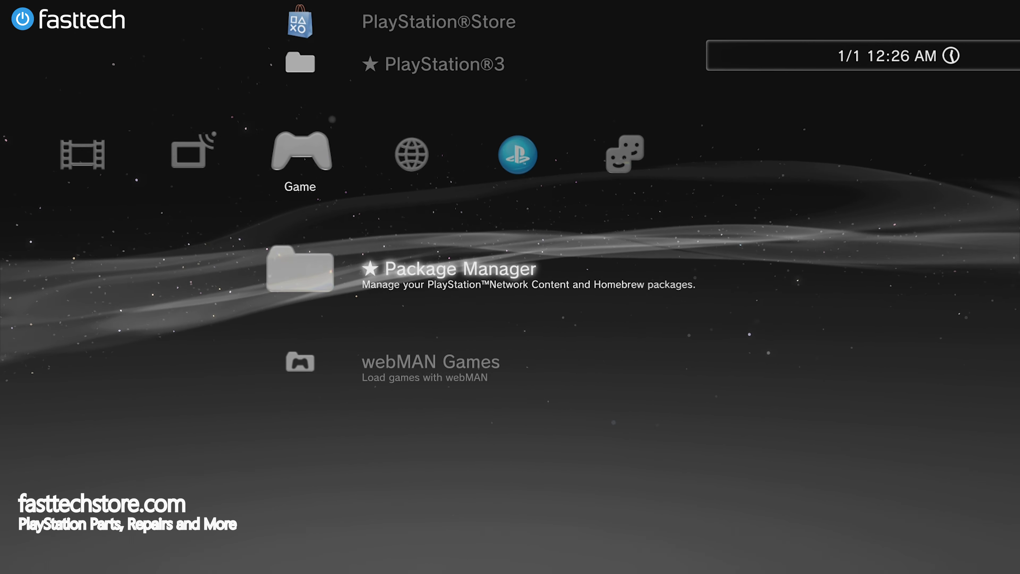
key("Return")
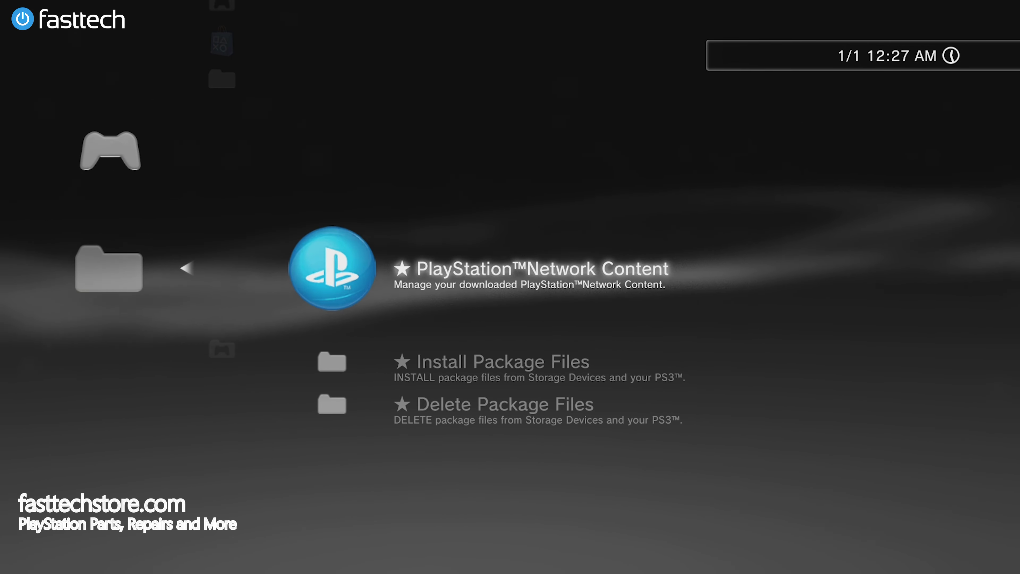
key("Down")
key("Return")
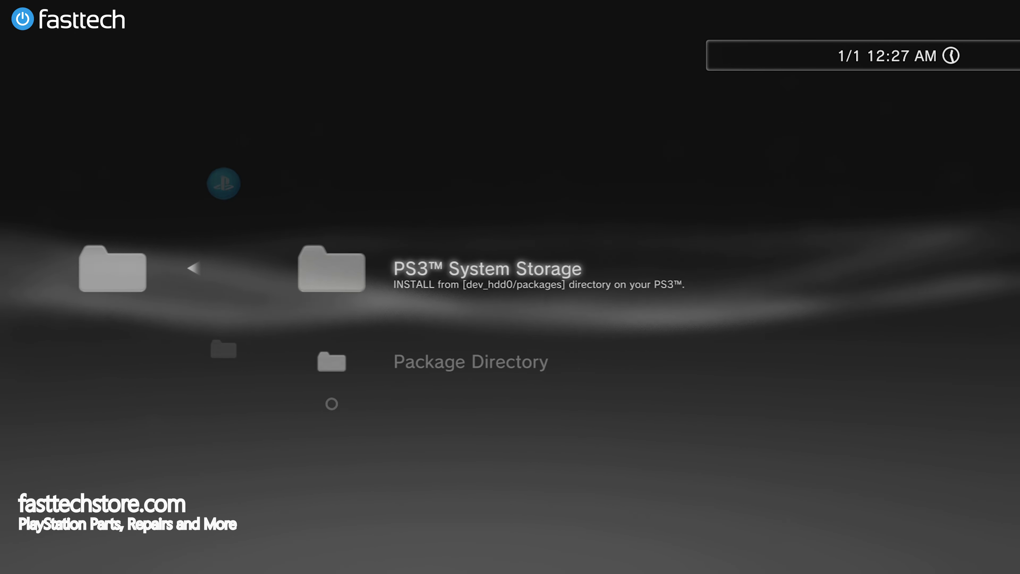
key("Down")
key("Down")
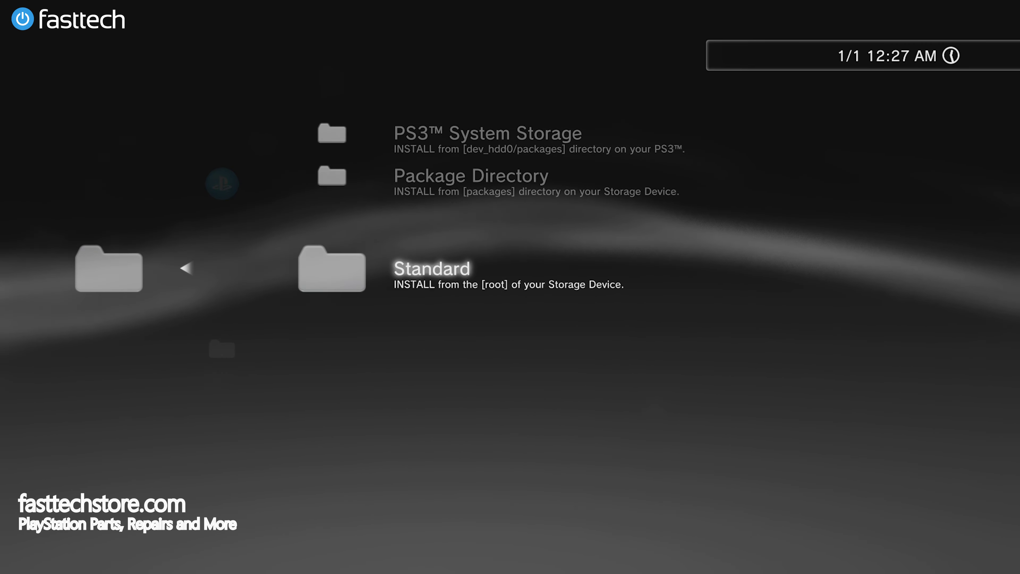
key("Return")
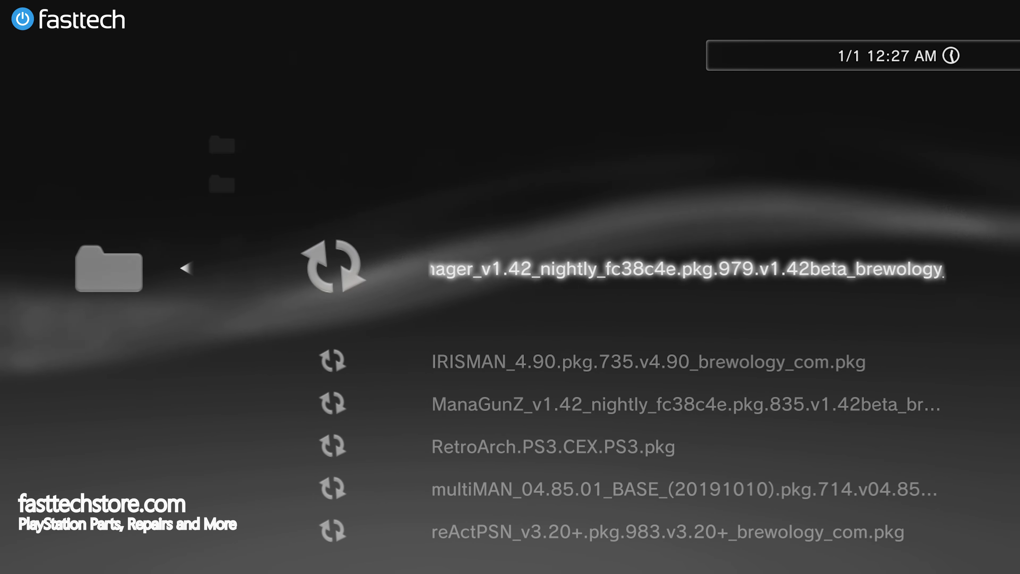
Install the FileManager package and return to the Game column
key("Down")
key("Down")
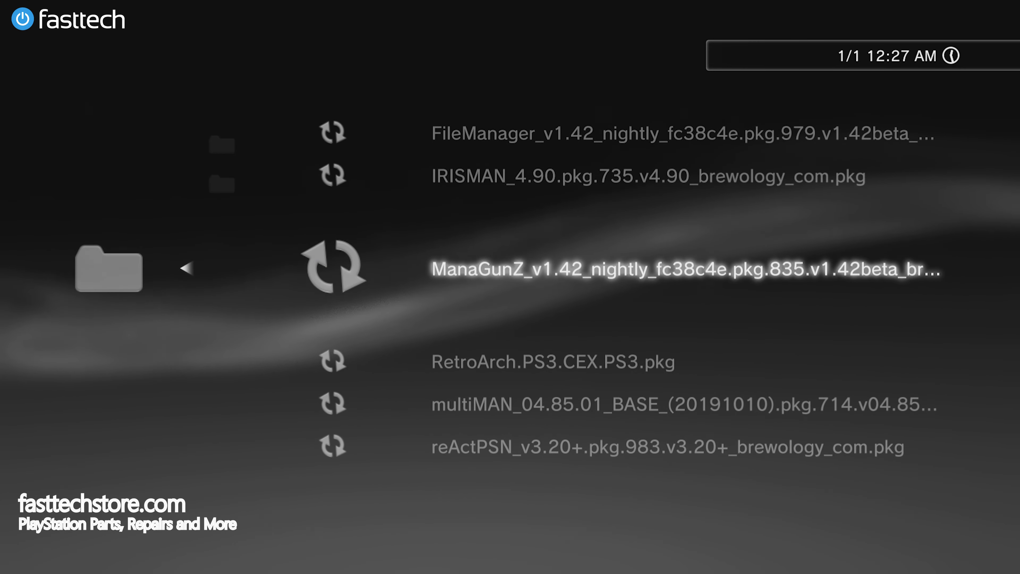
key("Down")
key("Down")
key("Up")
key("Up")
key("Up")
key("Up")
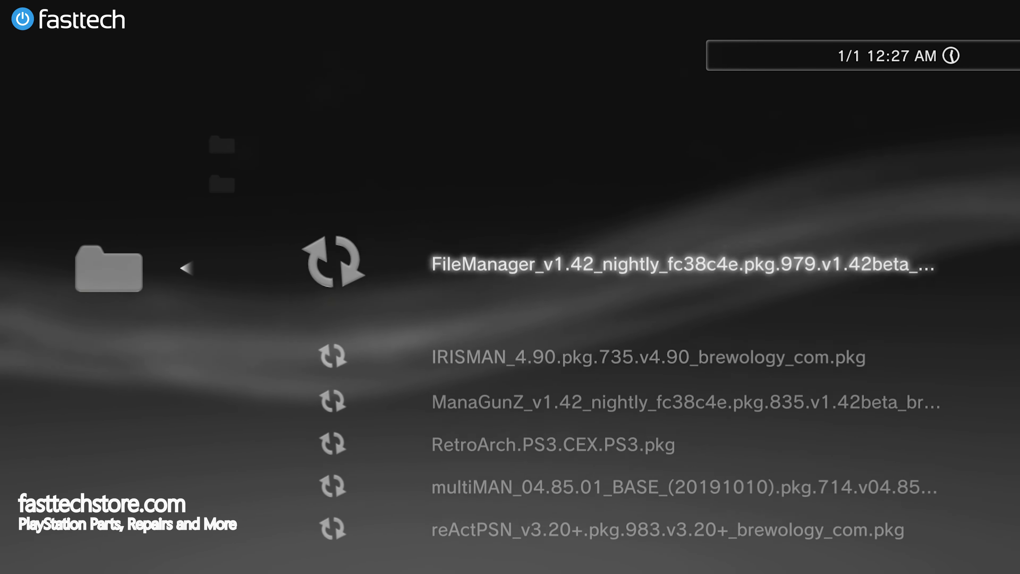
key("Down")
key("Down")
key("Down")
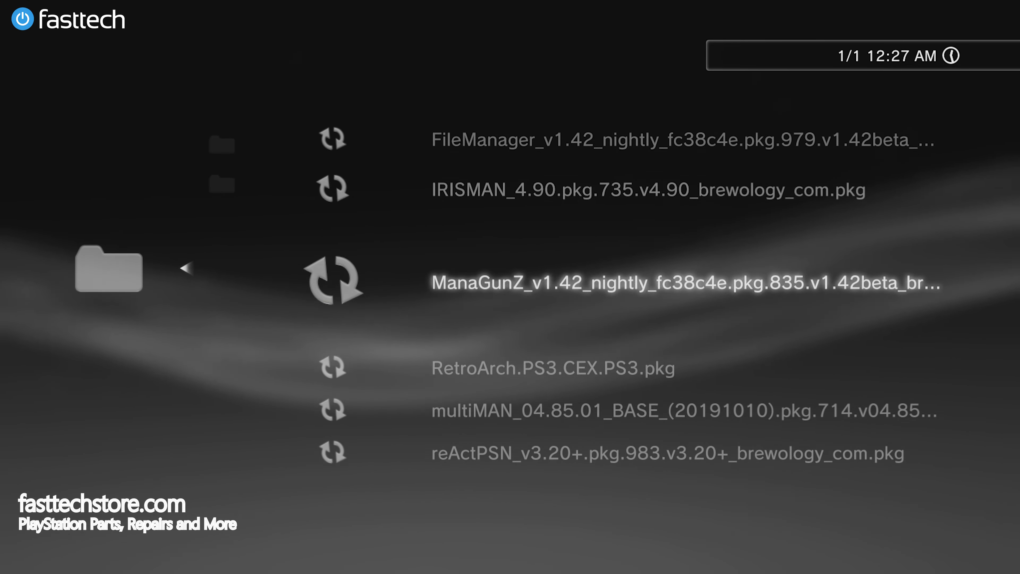
key("Up")
key("Up")
key("Up")
key("Return")
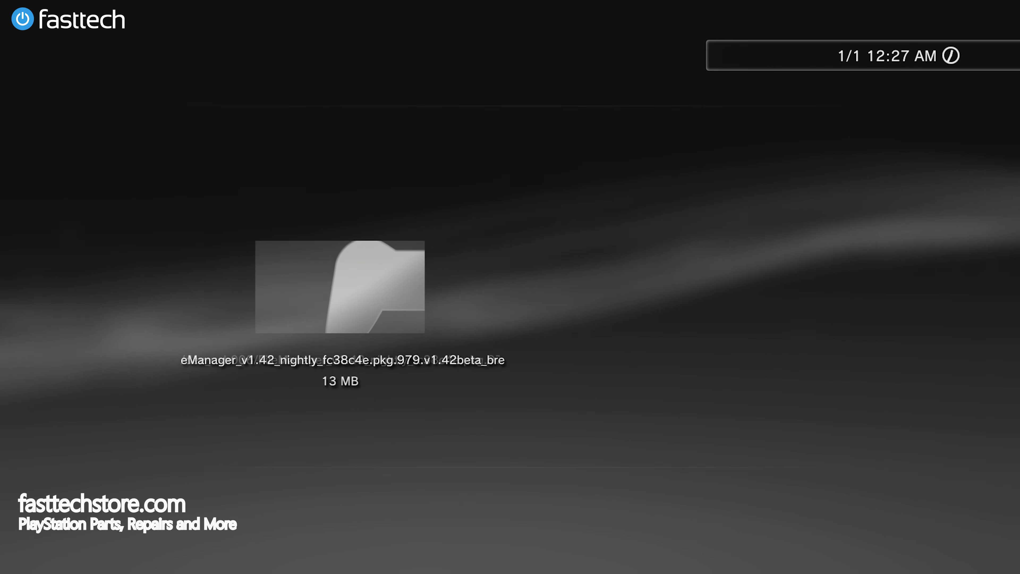
key("Escape")
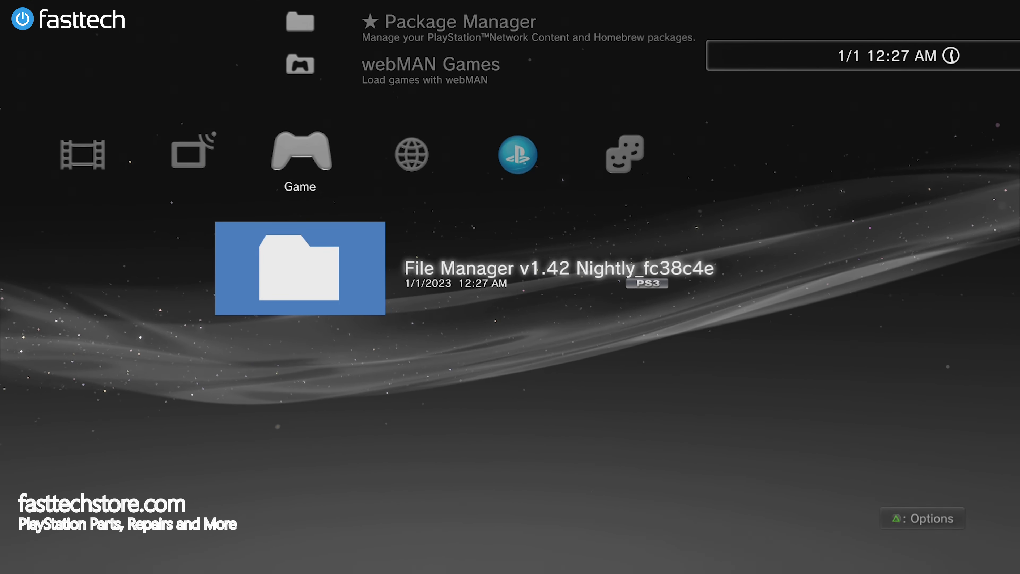
Install the IRISMAN package from Package Manager's Standard package list
key("Up")
key("Up")
key("Return")
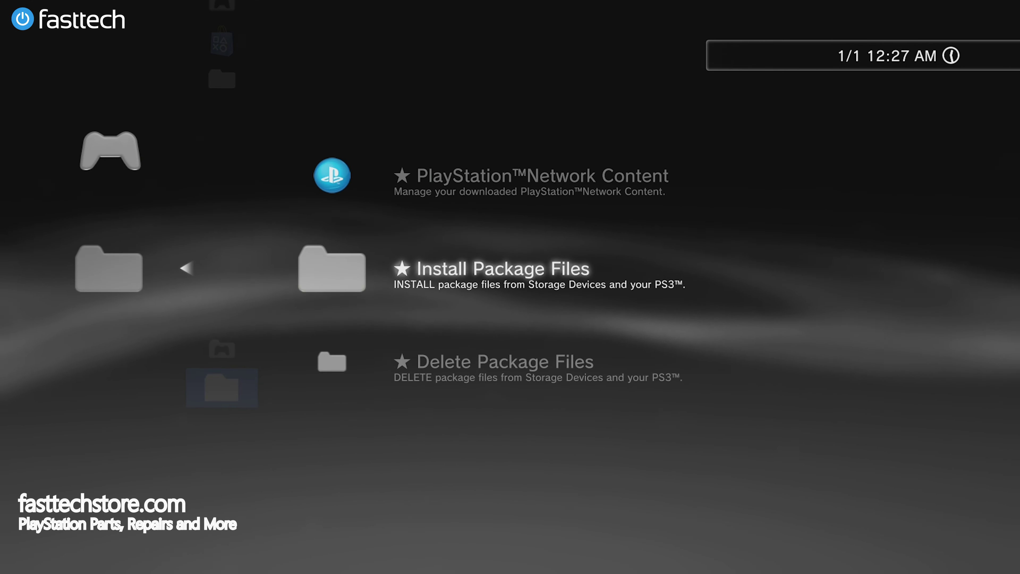
key("Return")
key("Down")
key("Down")
key("Return")
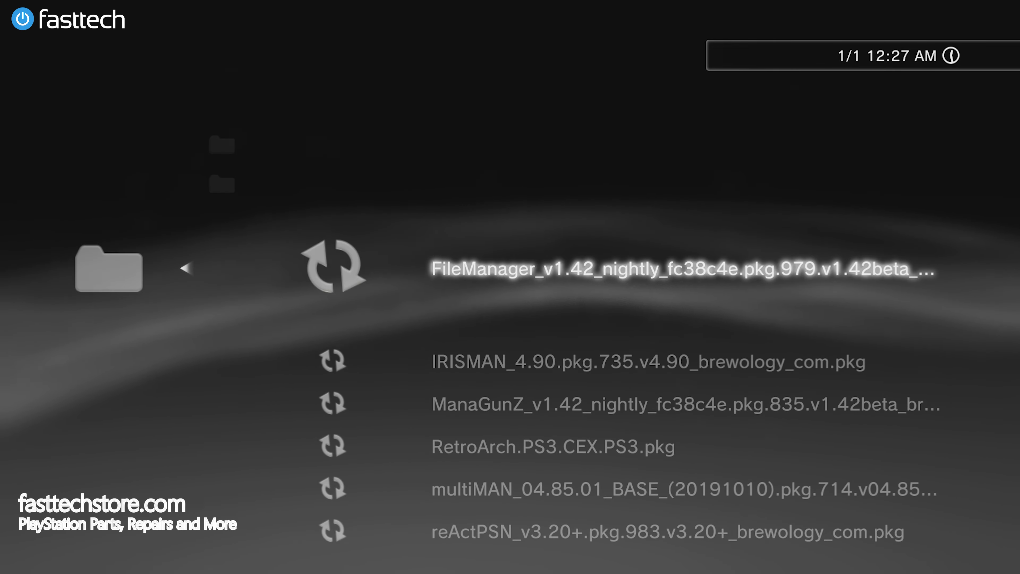
key("Down")
key("Return")
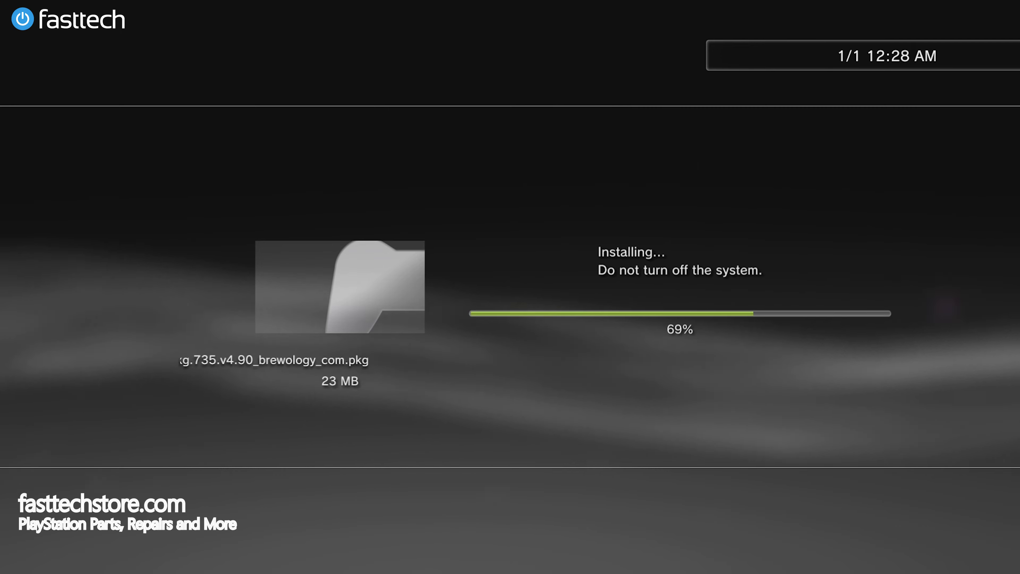
key("Escape")
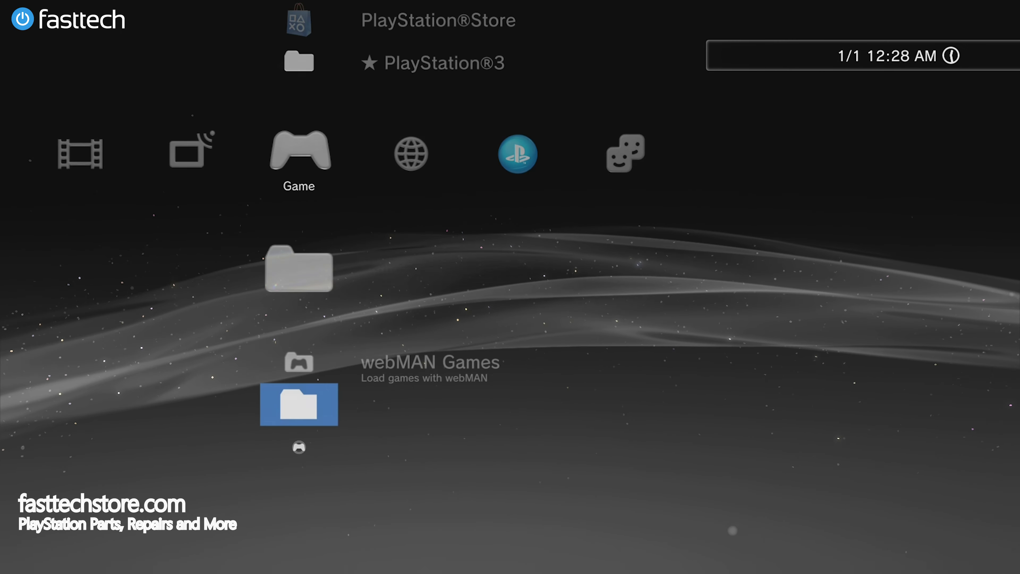
Install the ManaGunZ package from the package list
key("Return")
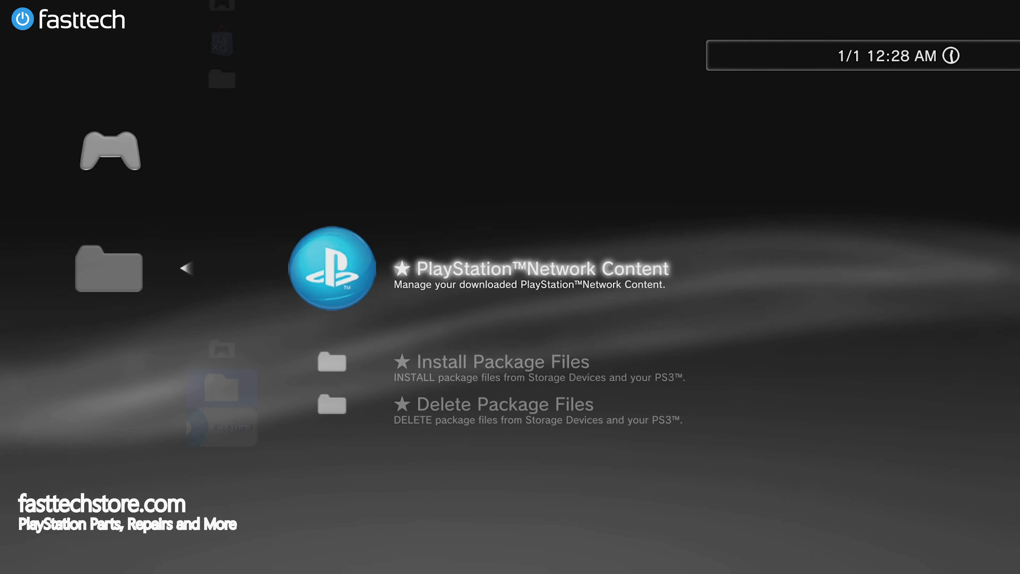
key("Down")
key("Return")
key("Down")
key("Return")
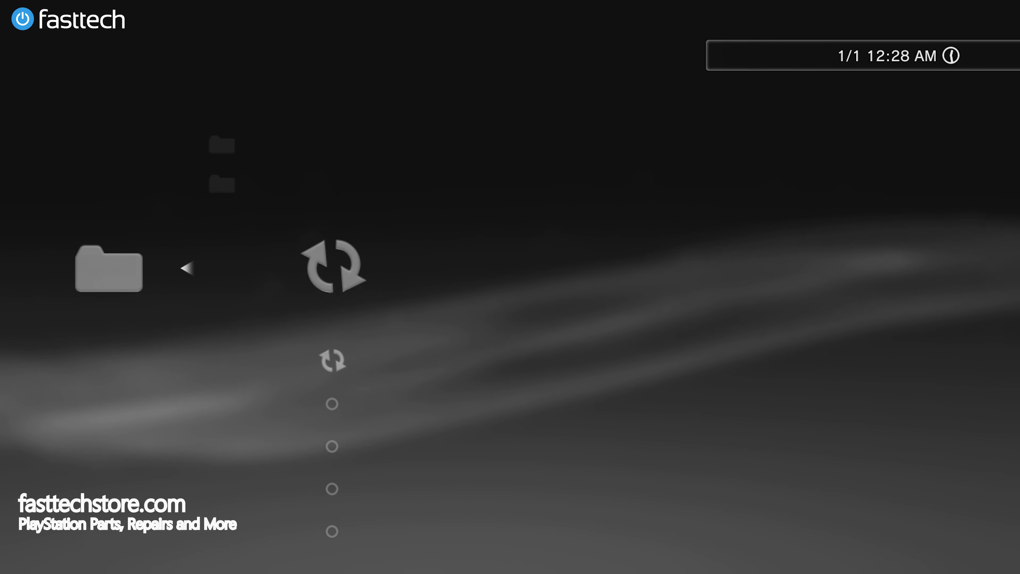
key("Return")
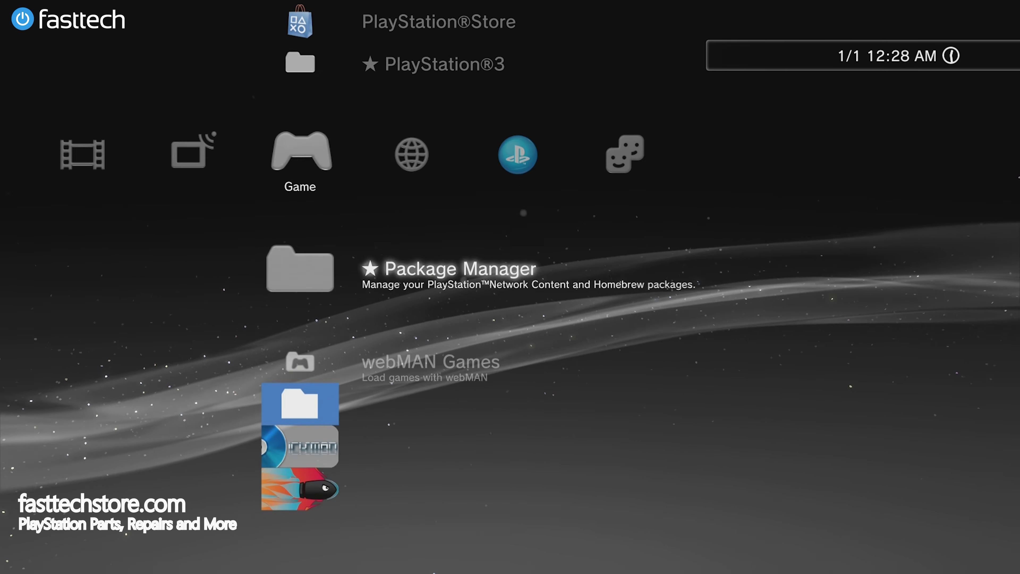
key("Return")
key("Return")
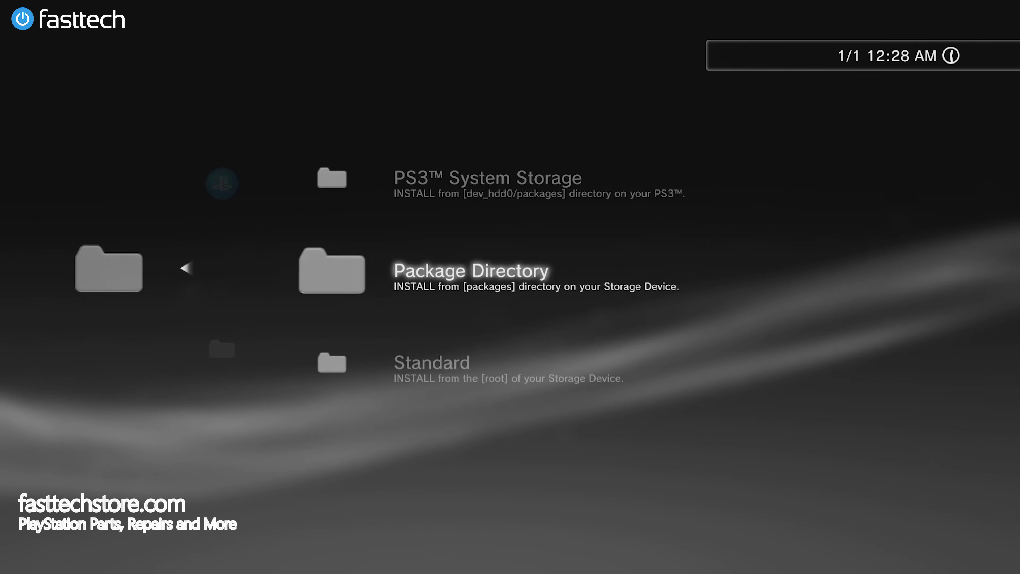
Start installing the RetroArch.PS3.CEX.PS3.pkg package from the package list
key("Return")
key("Return")
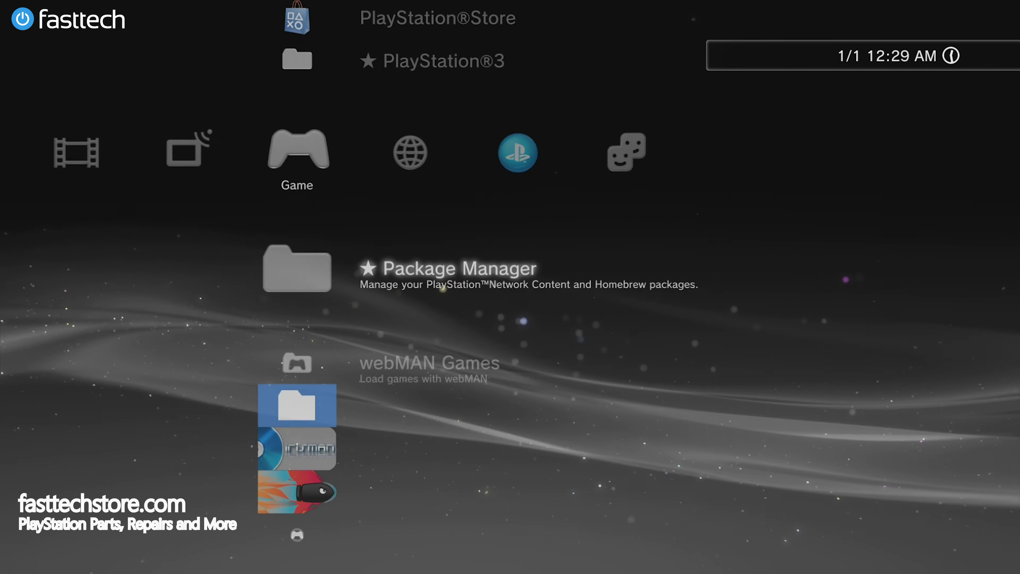
key("Return")
key("Return")
key("Down")
key("Return")
key("Down")
key("Down")
key("Down")
key("Down")
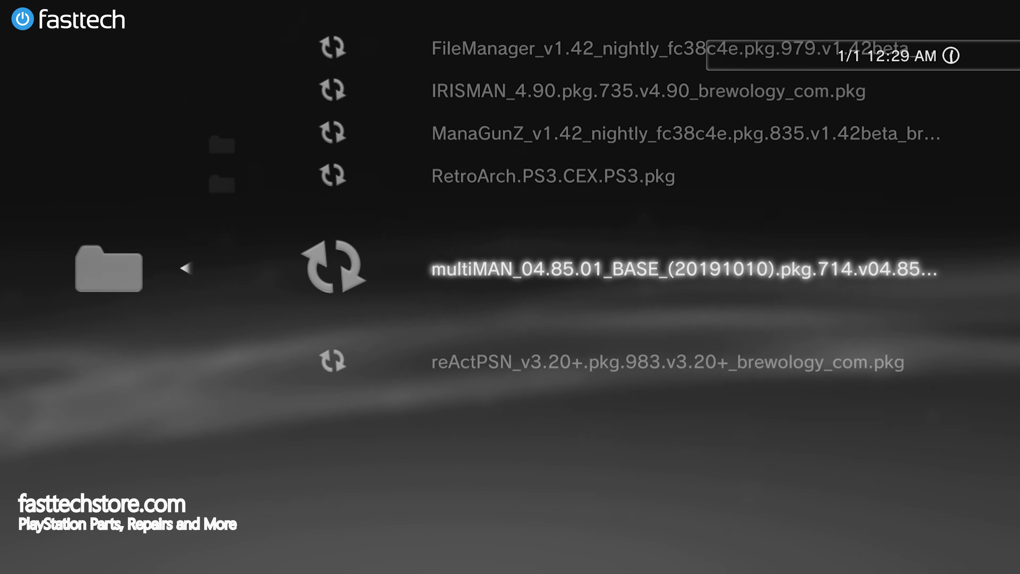
key("Return")
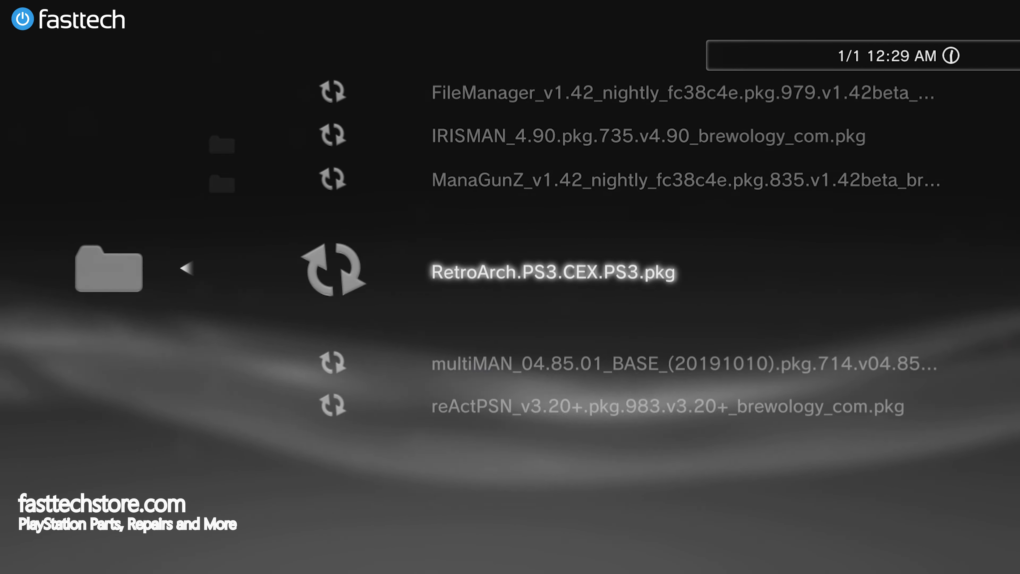
key("Return")
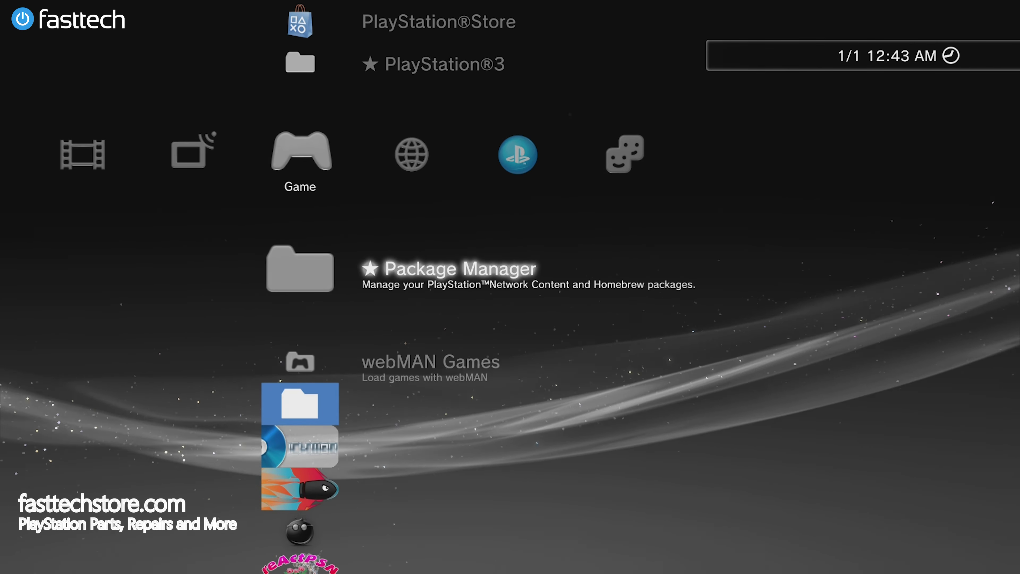
Scroll the Game column past File Manager, IRISMAN v4.90, ManaGunZ, multiMAN, reActPSN and RetroArch, returning to IRISMAN
key("Down")
key("Down")
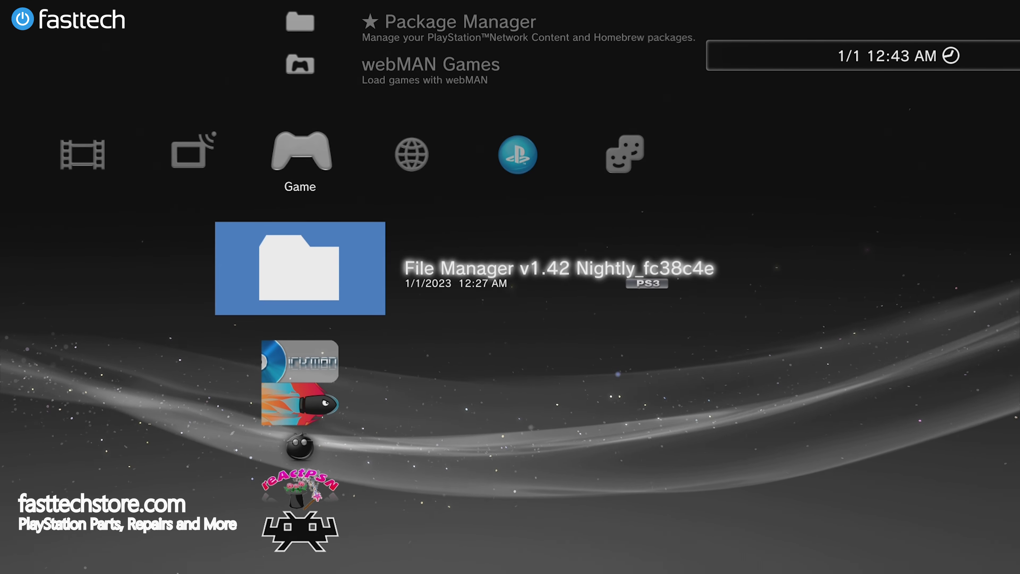
key("Down")
key("Down")
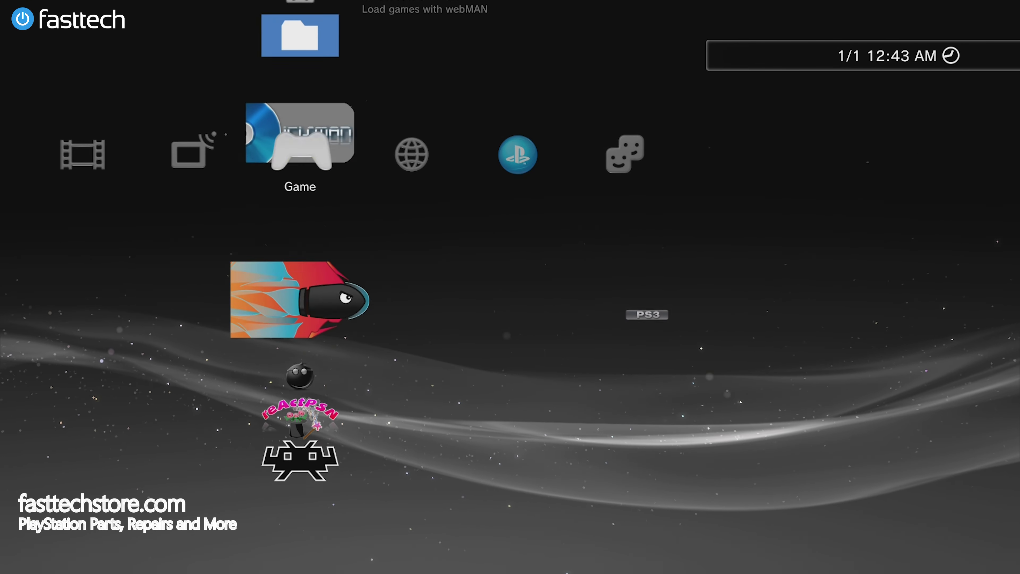
key("Down")
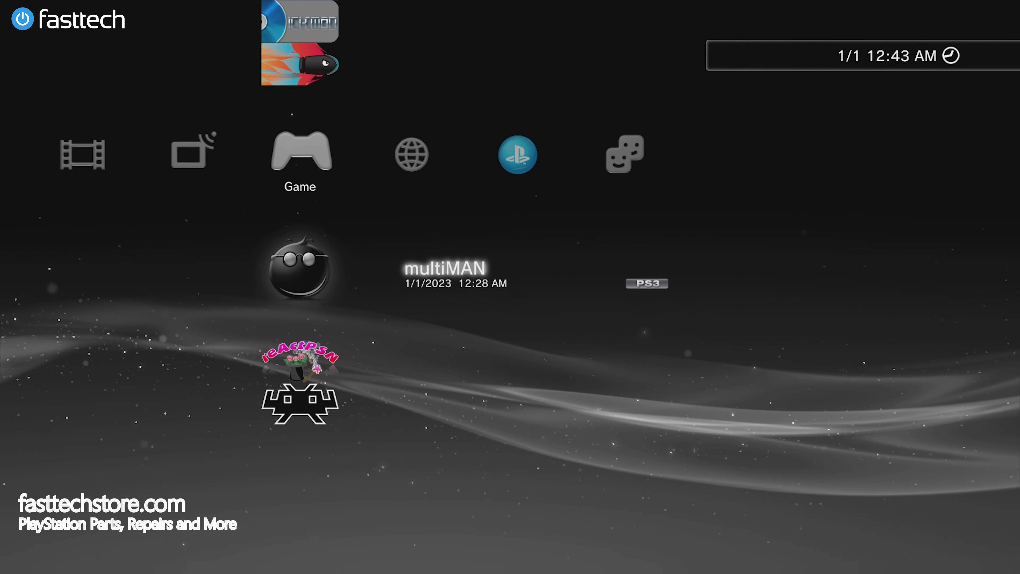
key("Down")
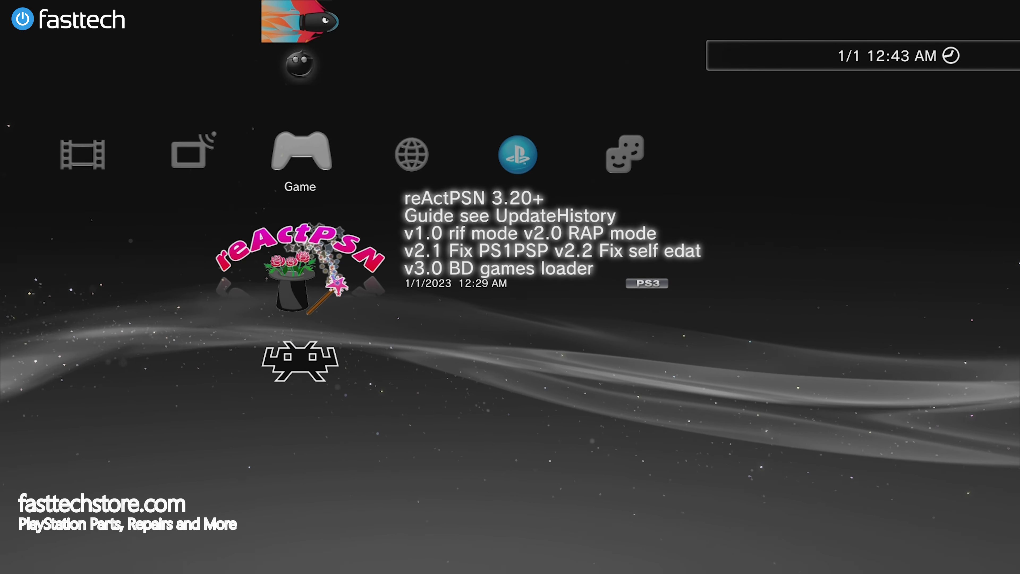
key("Down")
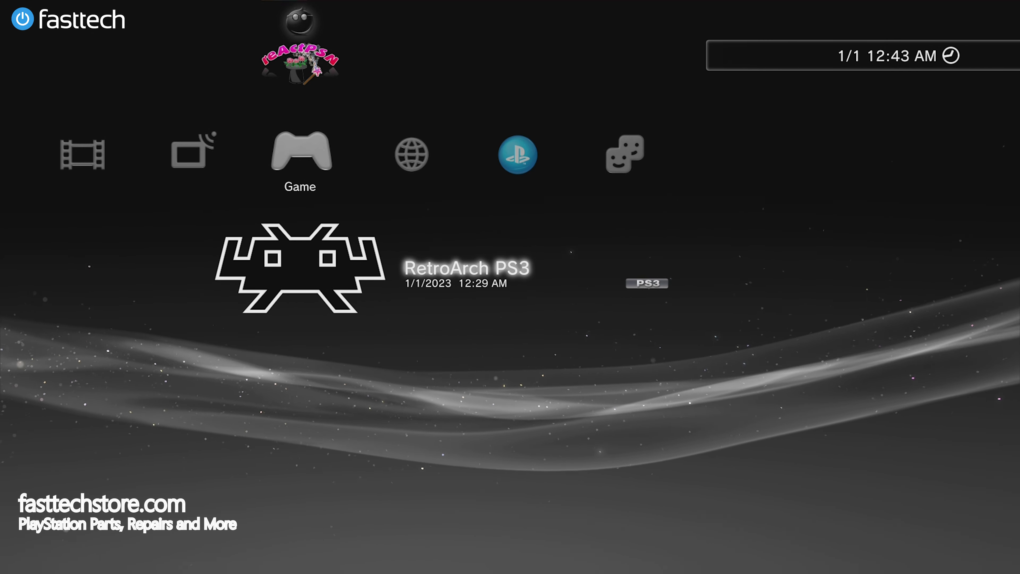
key("Up")
key("Up")
key("Up")
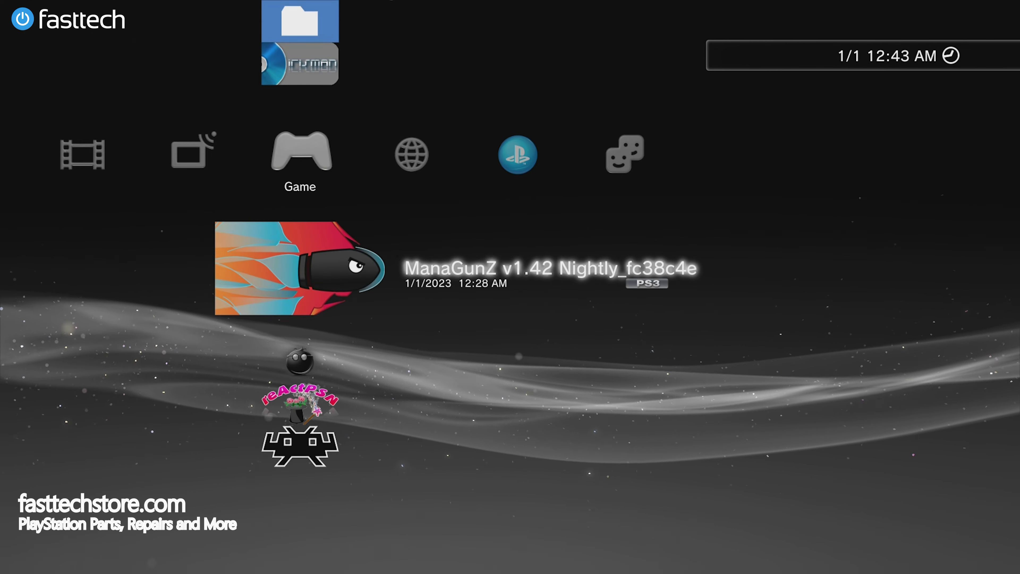
key("Up")
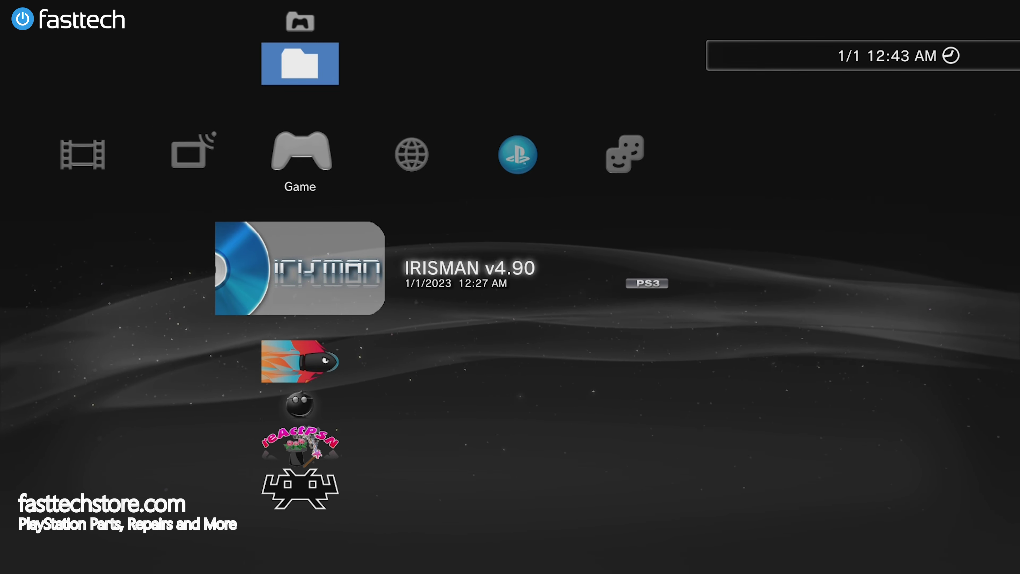
key("Down")
key("Down")
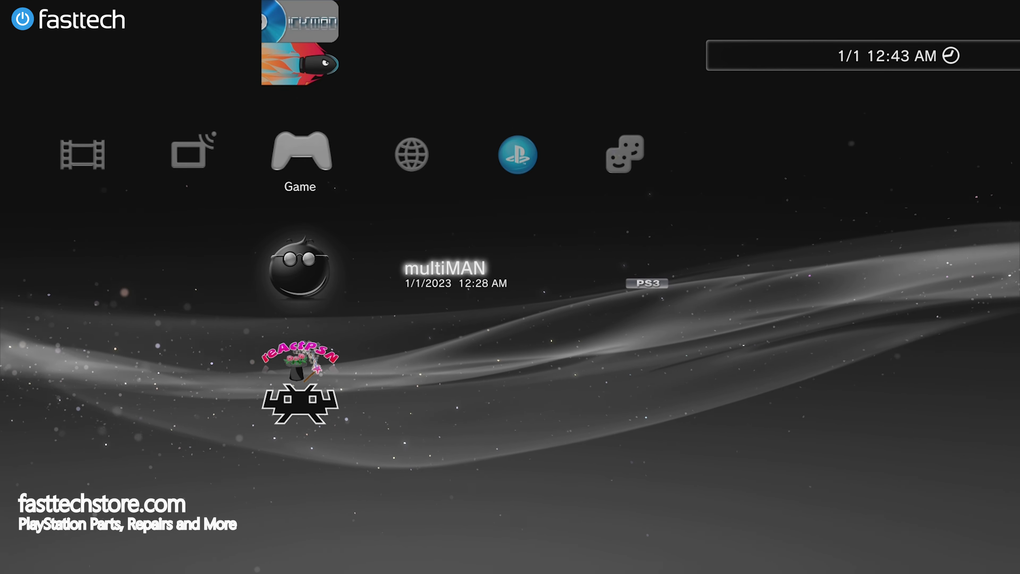
key("Up")
key("Up")
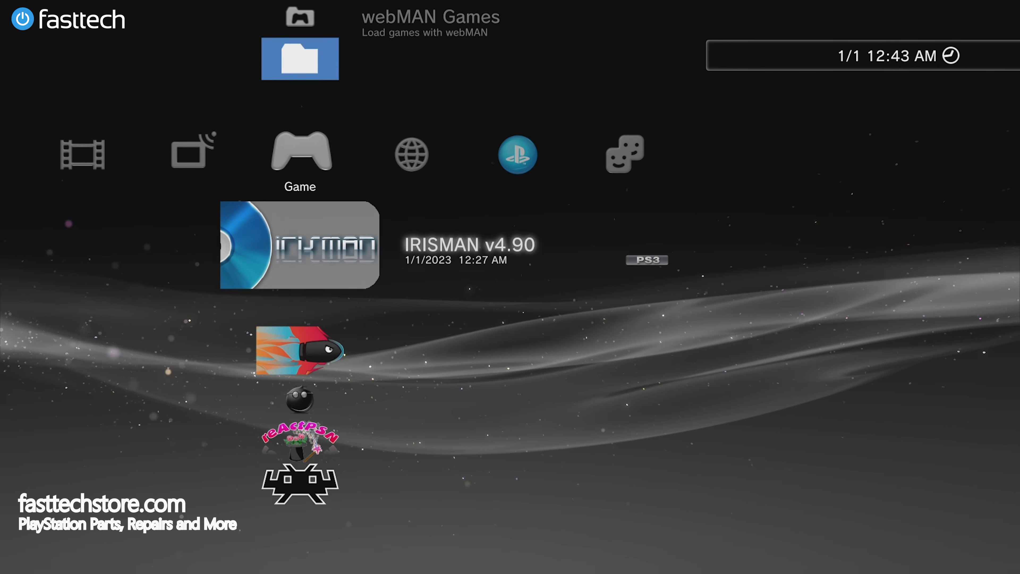